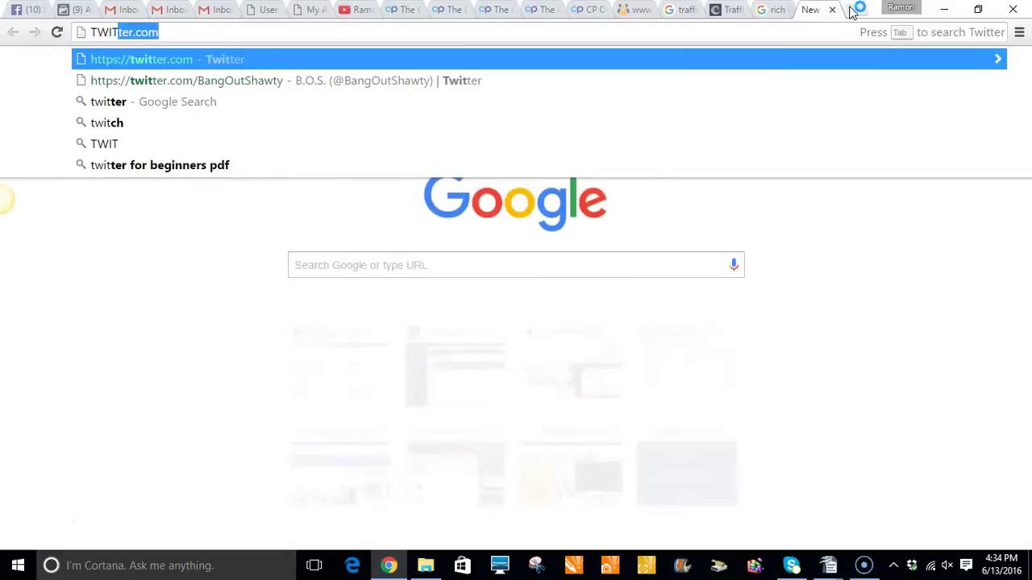
- Open Twitter, go to the account's own profile page and copy its web address
key("Return")
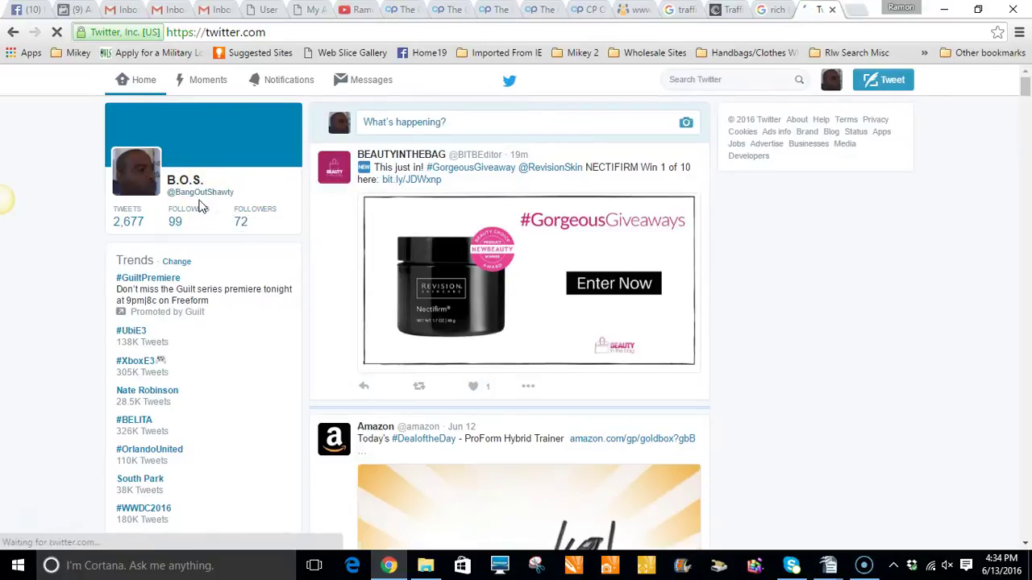
left_click(203, 193)
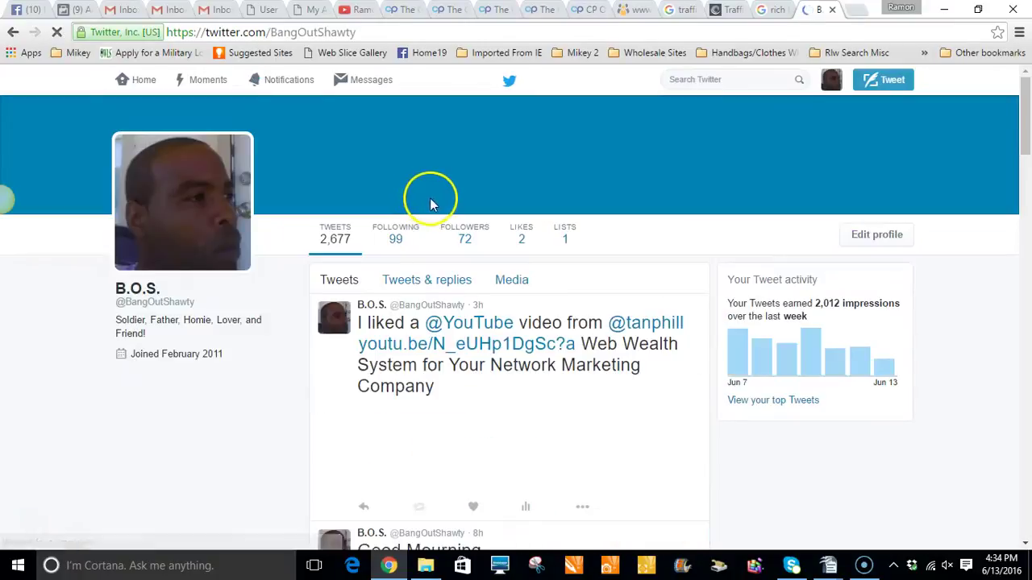
left_click(521, 279)
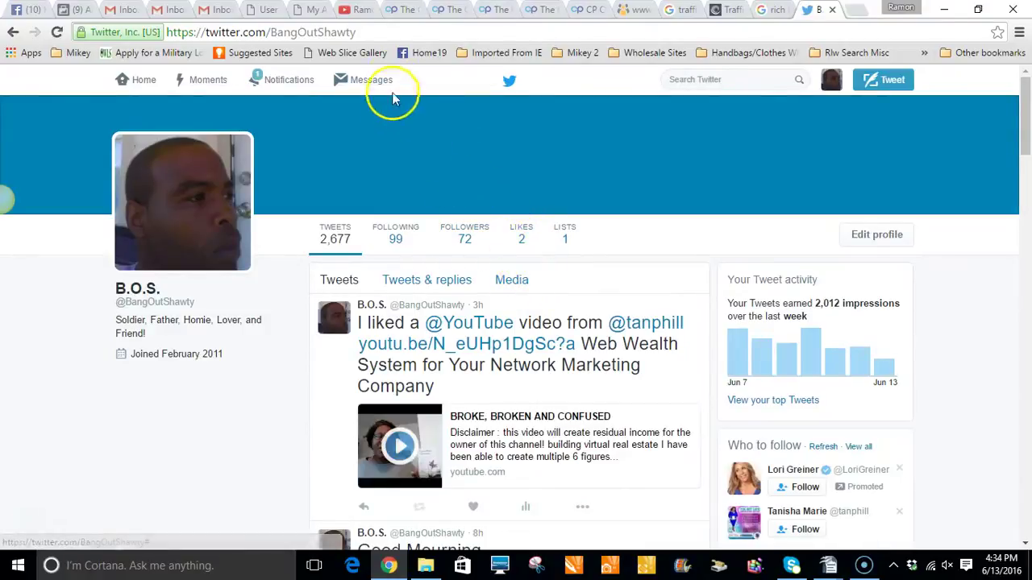
left_click(379, 35)
left_click(343, 33)
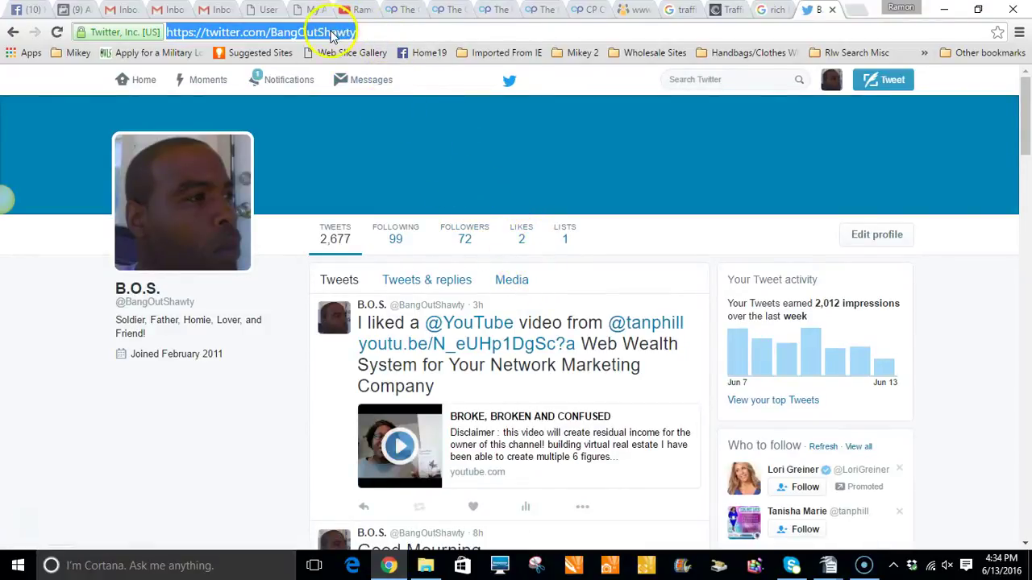
right_click(331, 36)
left_click(357, 86)
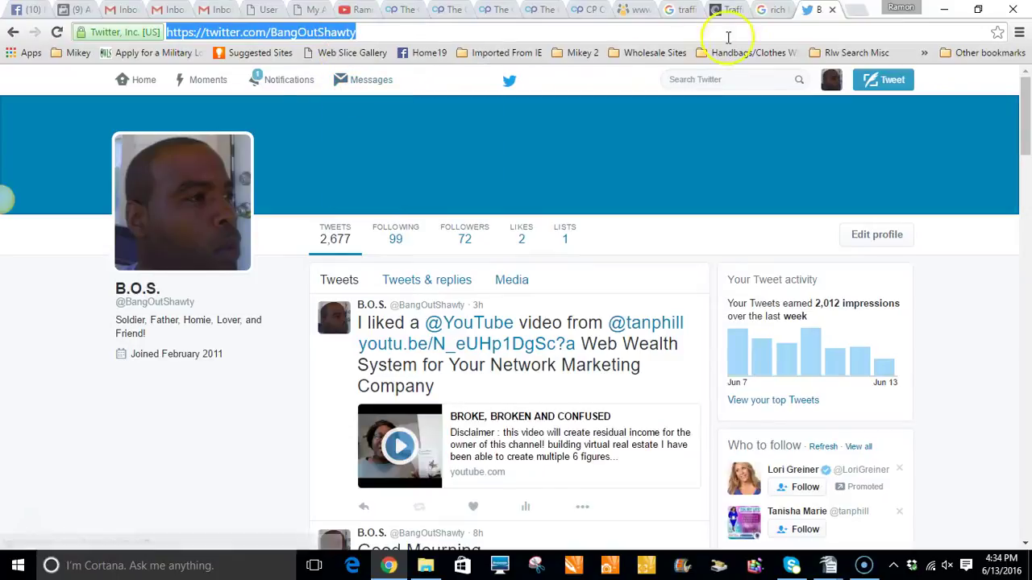
- Paste the copied profile address as the Twitter Url in the CP landing page's social media settings
left_click(579, 10)
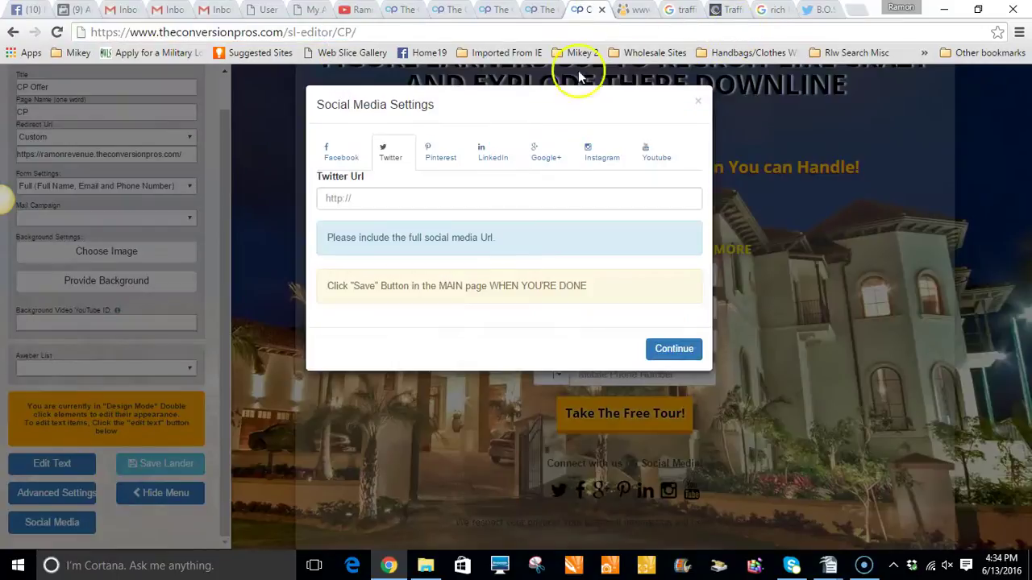
left_click(461, 201)
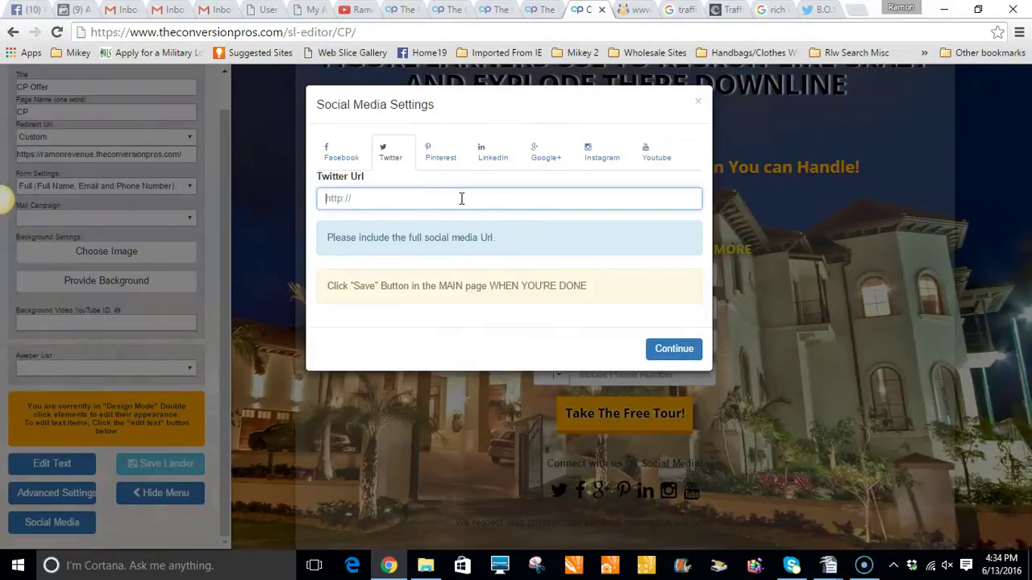
key("ctrl+v")
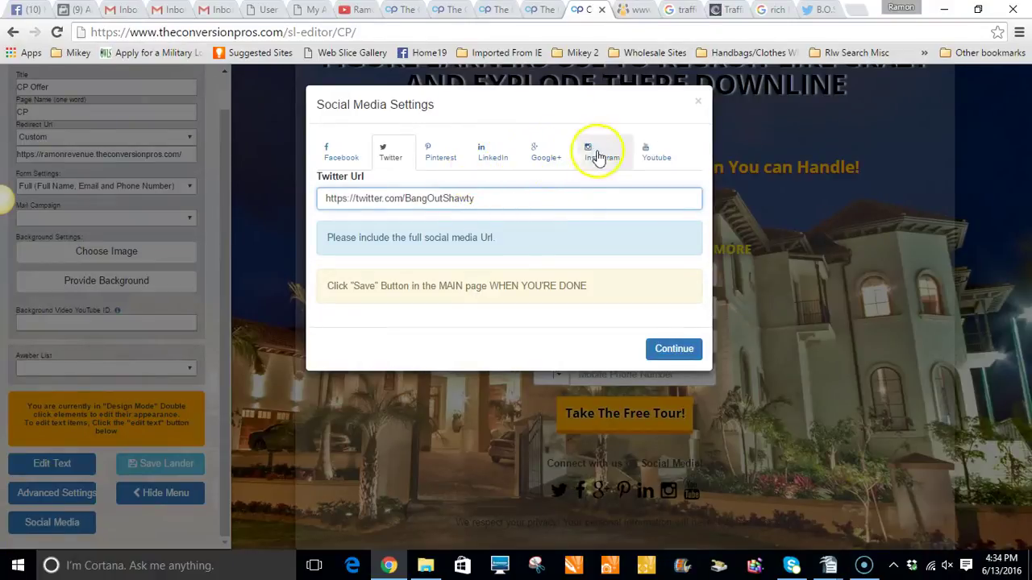
- Show the Youtube Url setting, then reload the YouTube channel's videos page and copy its web address
left_click(646, 152)
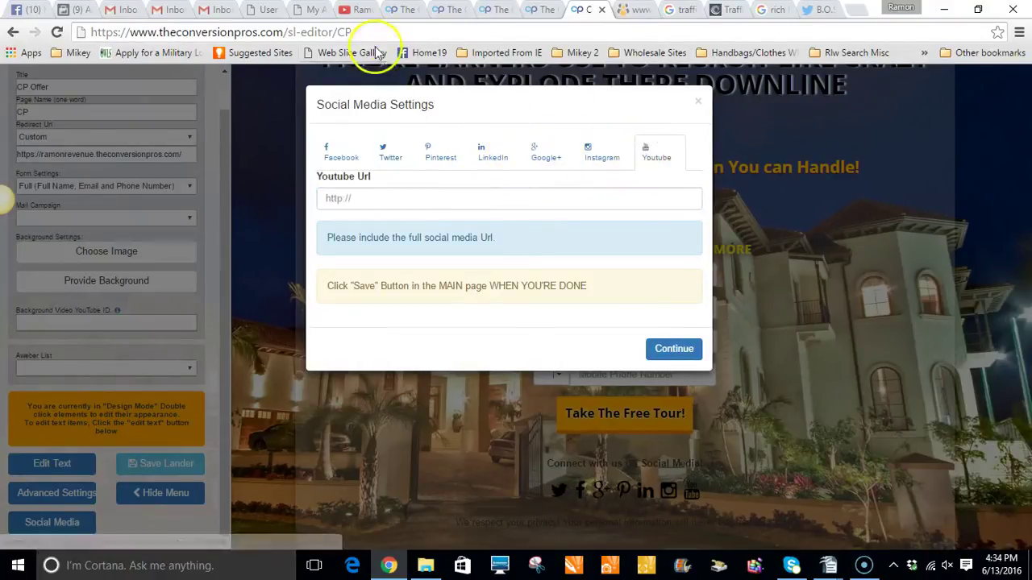
left_click(351, 9)
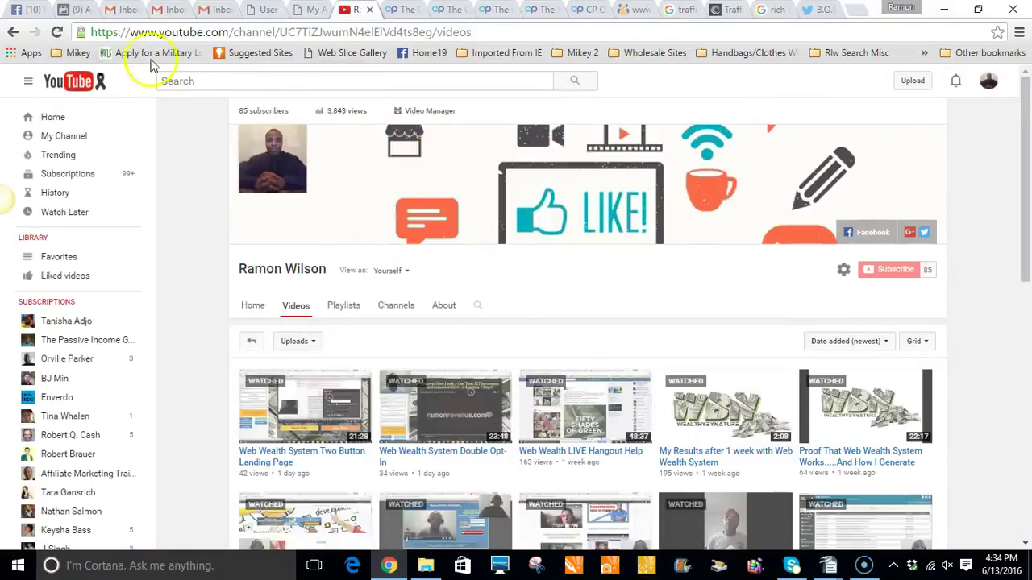
left_click(56, 32)
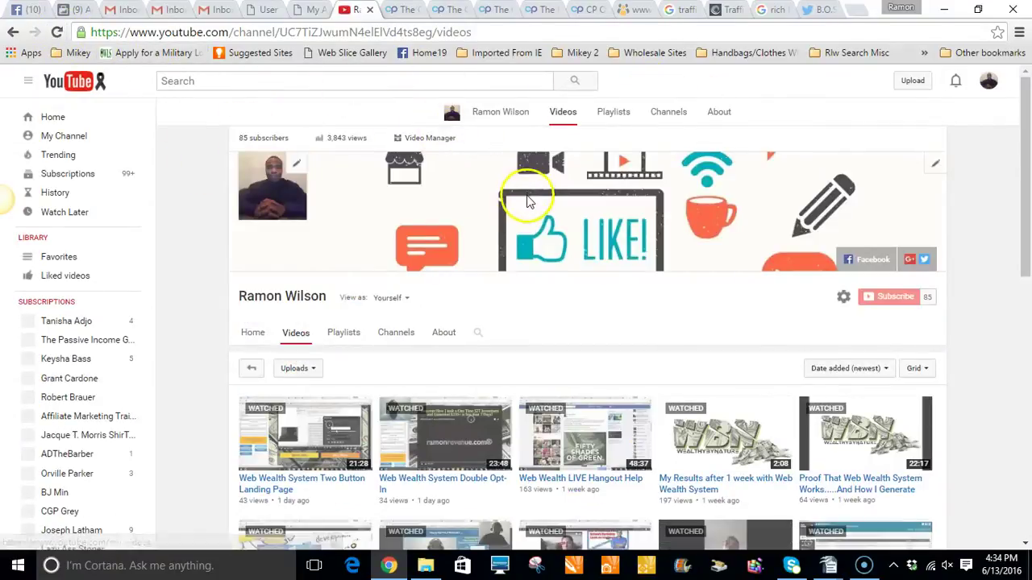
left_click(488, 32)
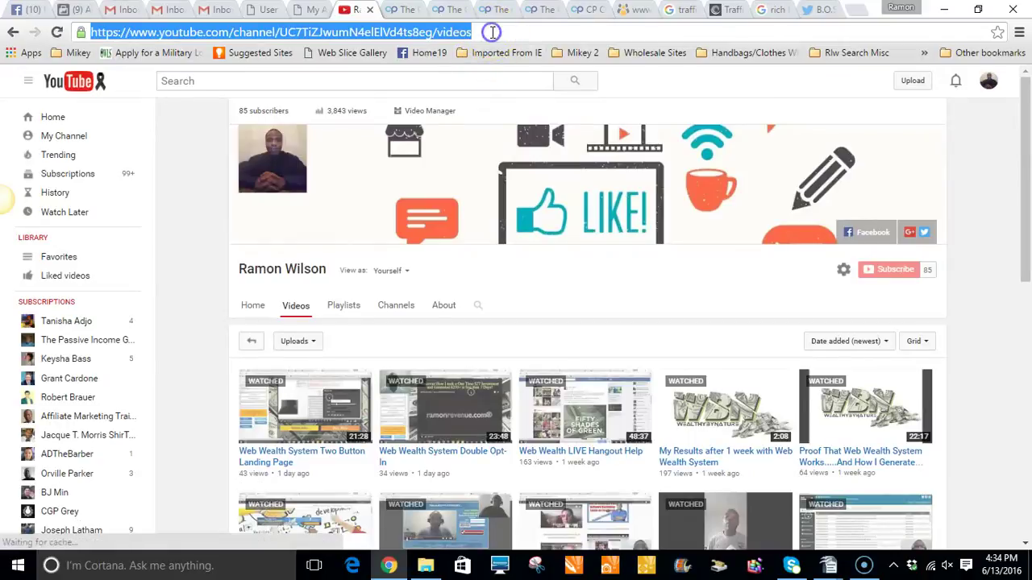
right_click(390, 37)
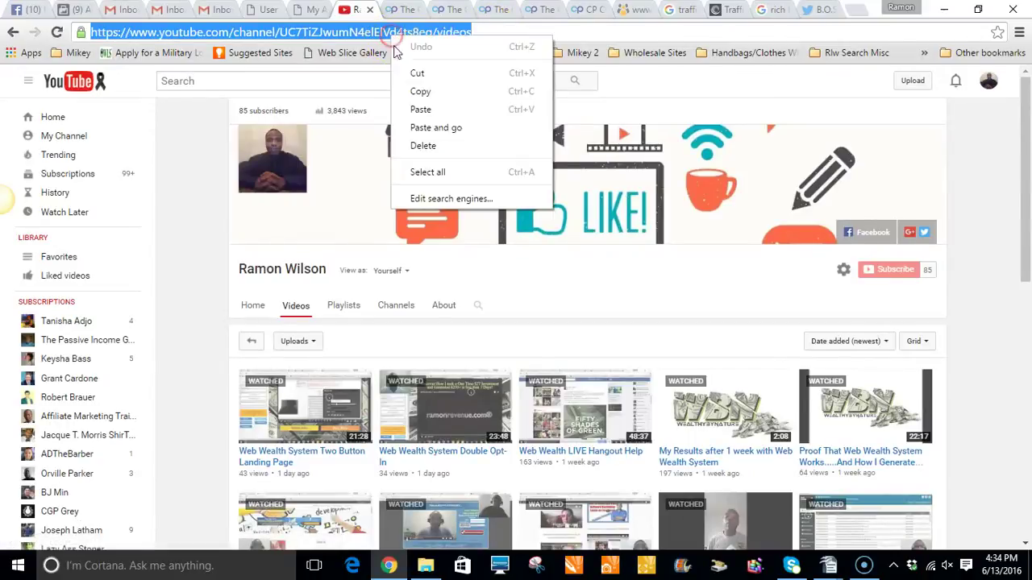
left_click(416, 90)
- Paste the copied channel address as the Youtube Url in the landing page's social media settings and continue
left_click(586, 10)
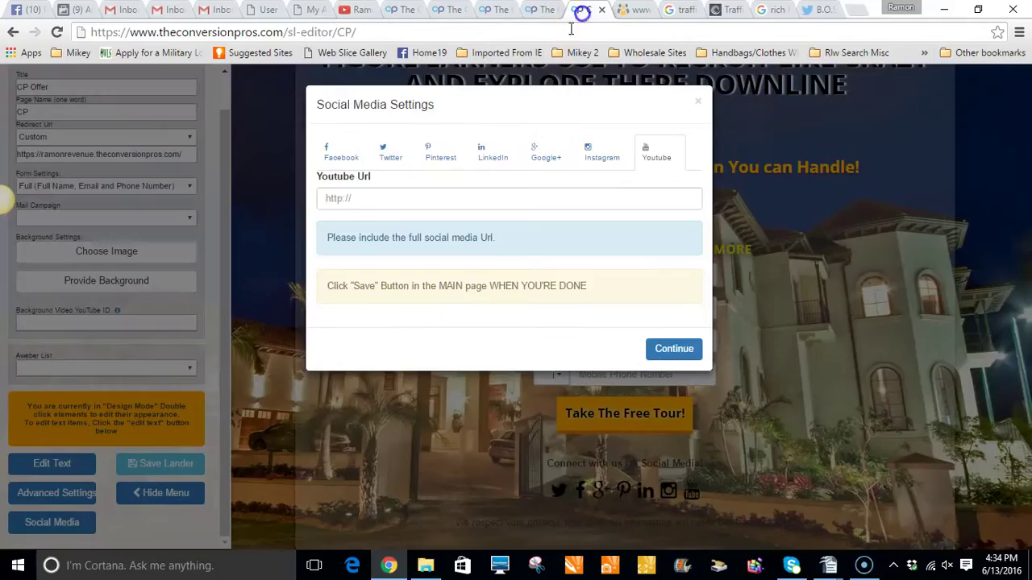
left_click(448, 199)
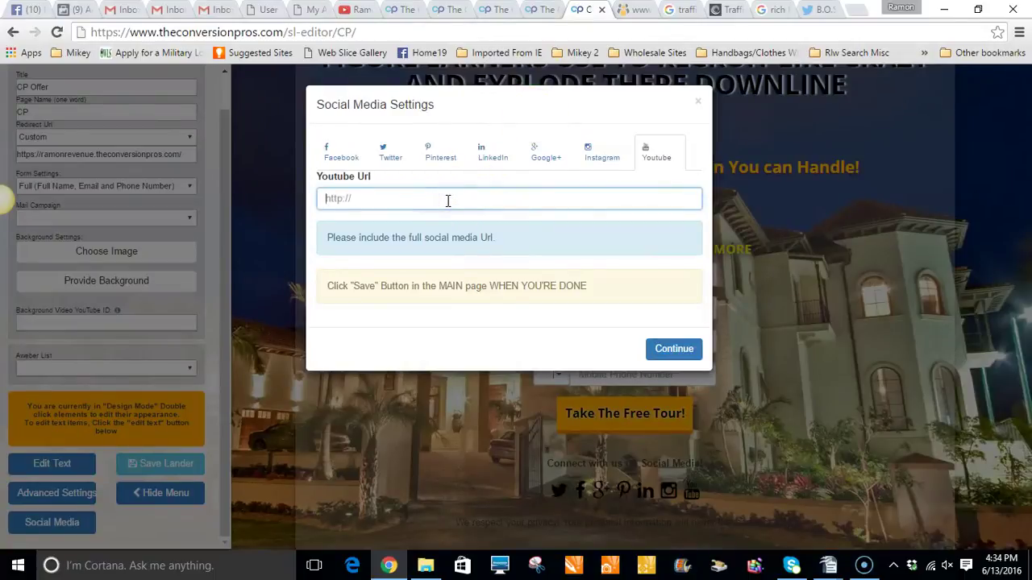
key("ctrl+v")
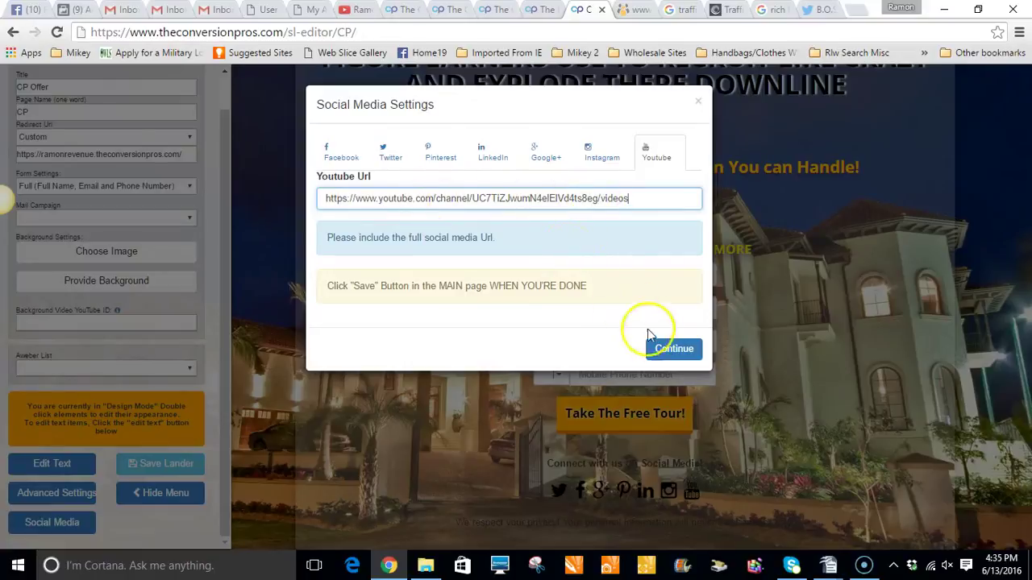
left_click(663, 351)
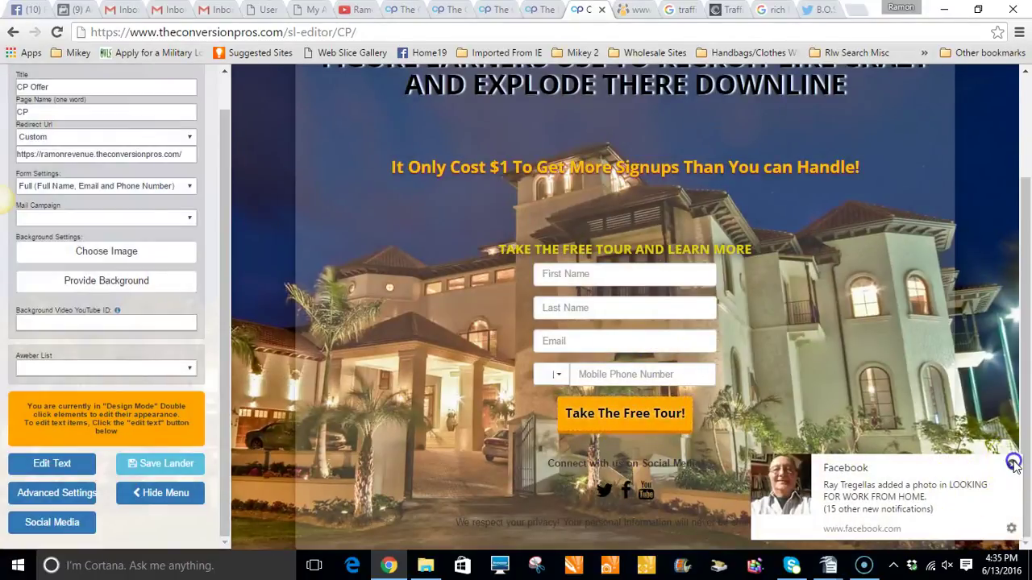
- Dismiss the notification, test the landing page's Facebook link and close the profile page it opens
left_click(1014, 463)
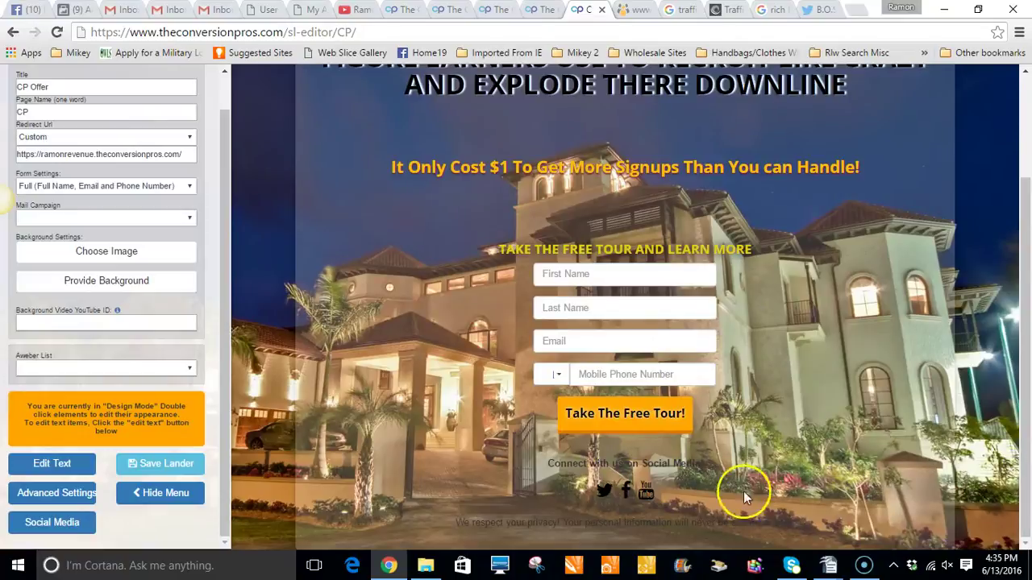
left_click(628, 495)
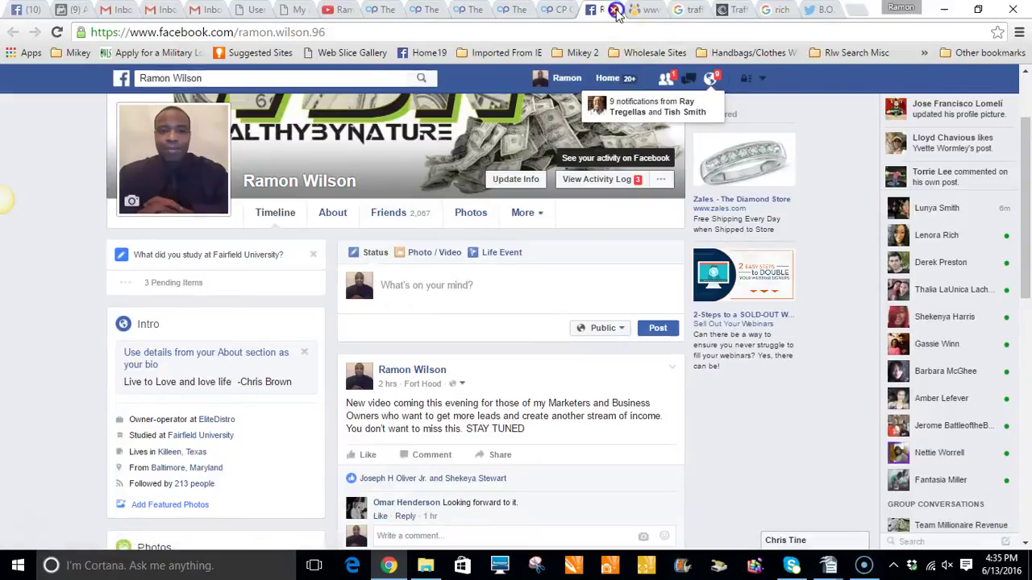
left_click(613, 10)
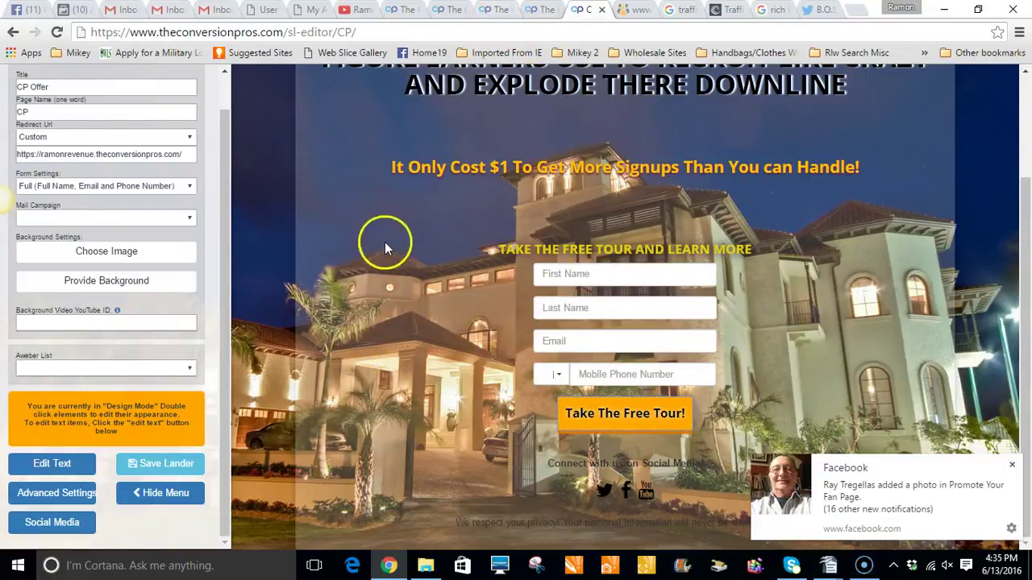
- Dismiss the Facebook notifications covering the landing page
left_click(1012, 465)
left_click(1025, 408)
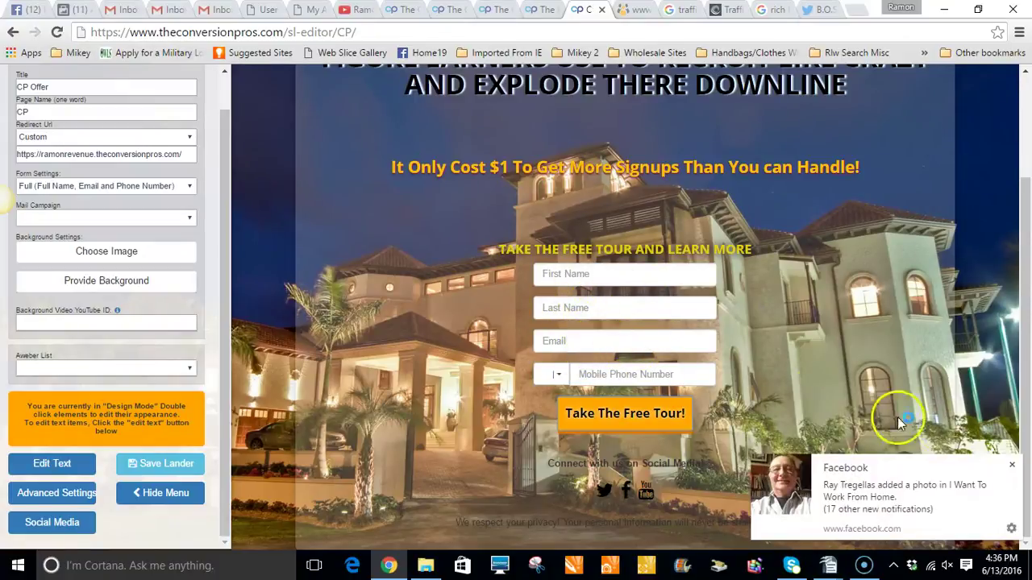
left_click(1012, 465)
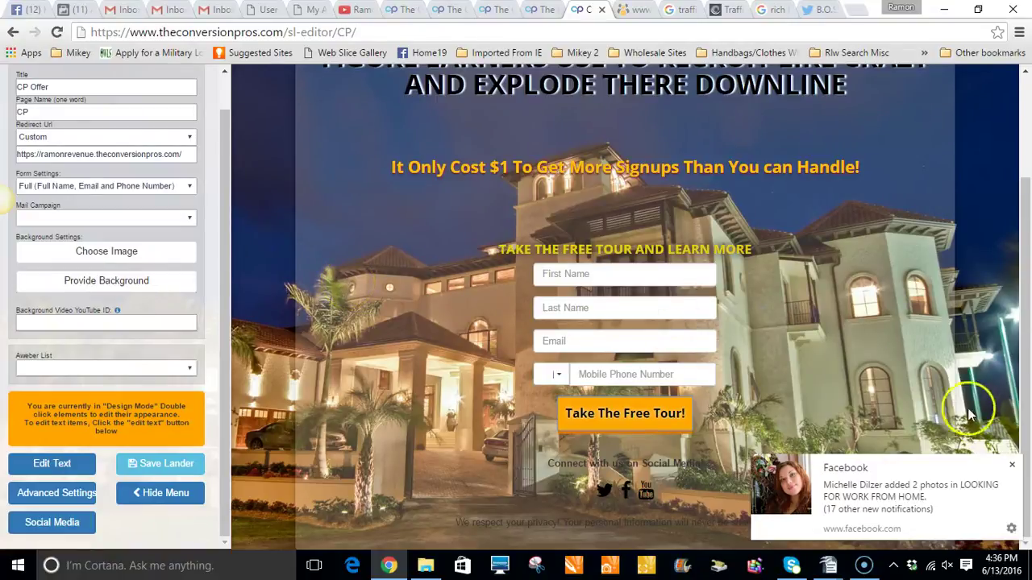
left_click(1011, 465)
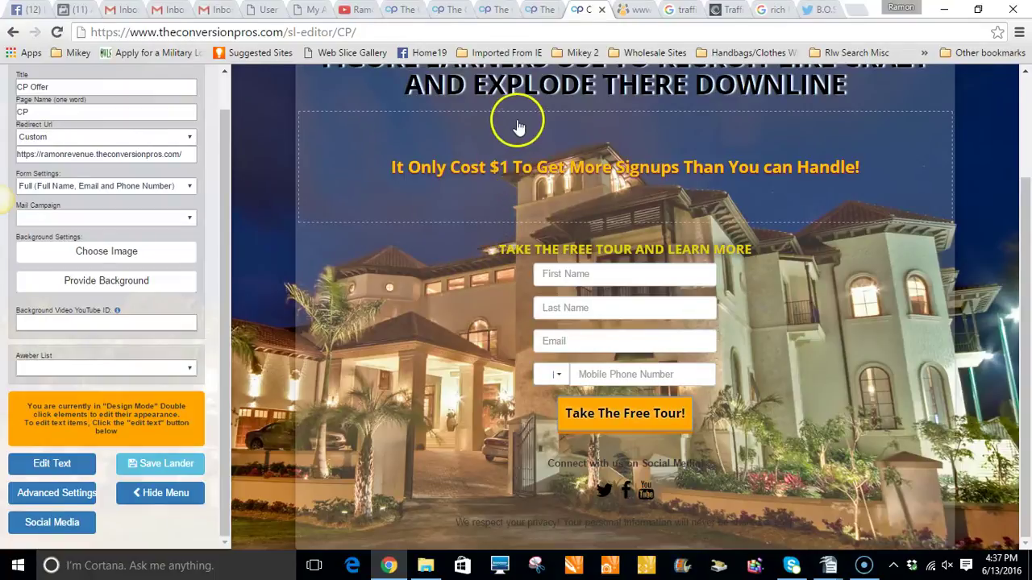
- Increase the text shadow spread of the "TAKE THE FREE TOUR AND LEARN MORE" line and save the lander
scroll(517, 119, "up", 2)
scroll(715, 196, "down", 2)
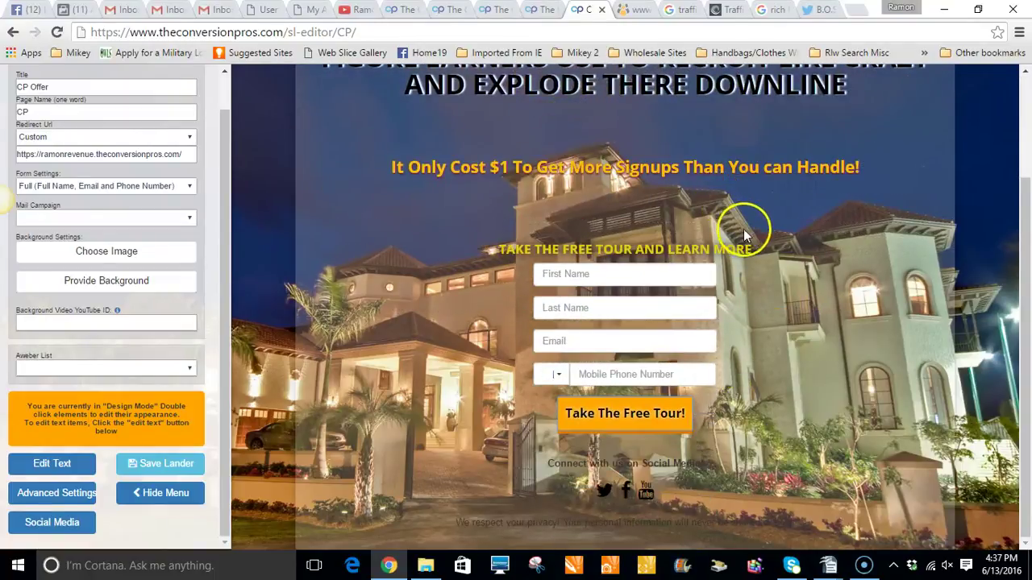
scroll(742, 231, "up", 2)
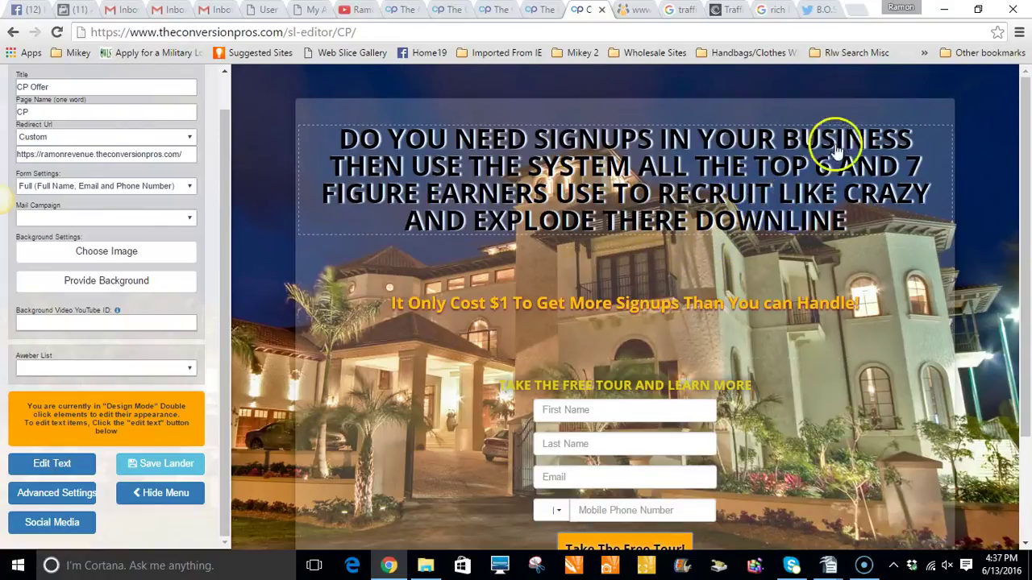
scroll(823, 219, "down", 2)
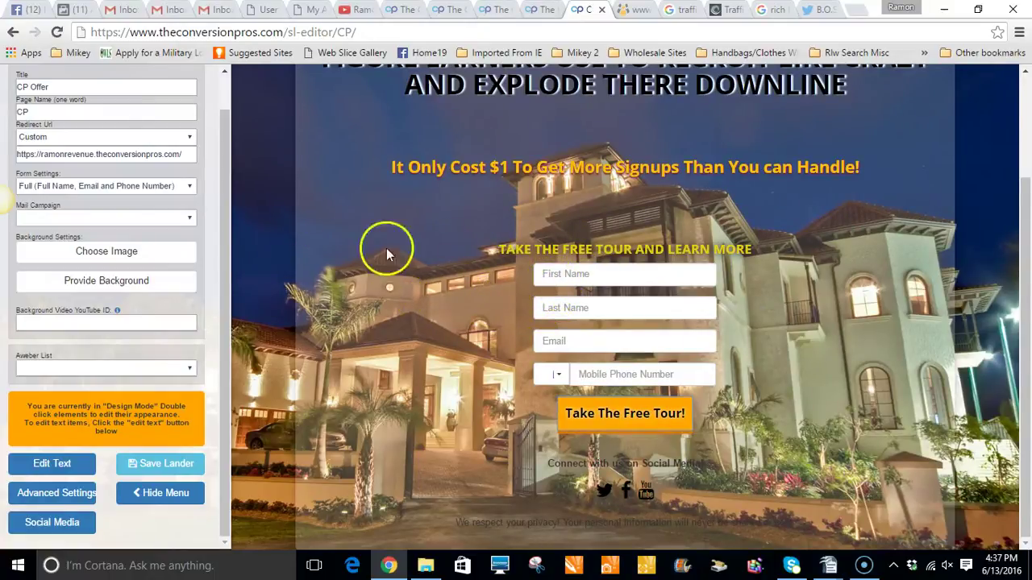
left_click(523, 253)
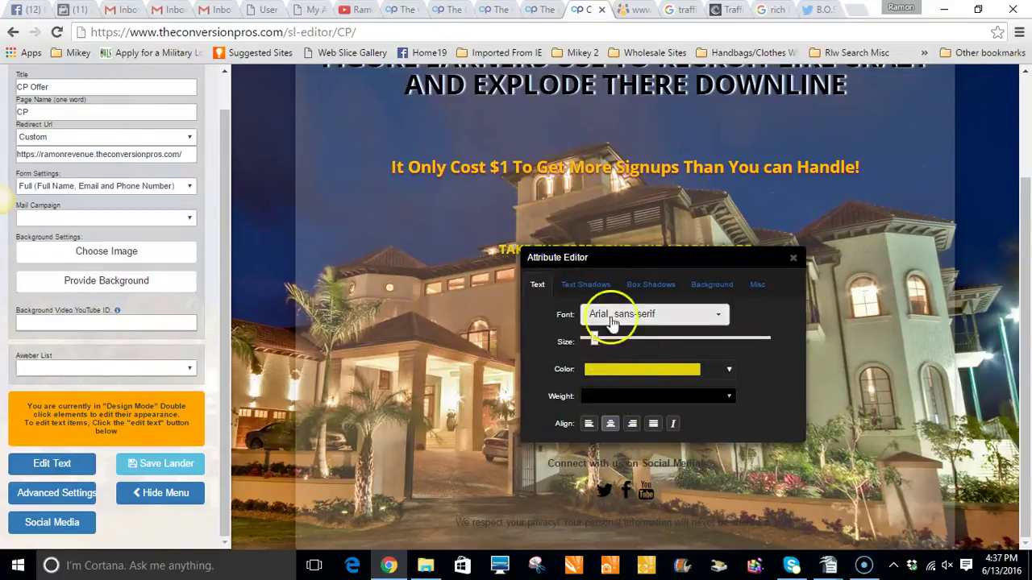
left_click(586, 285)
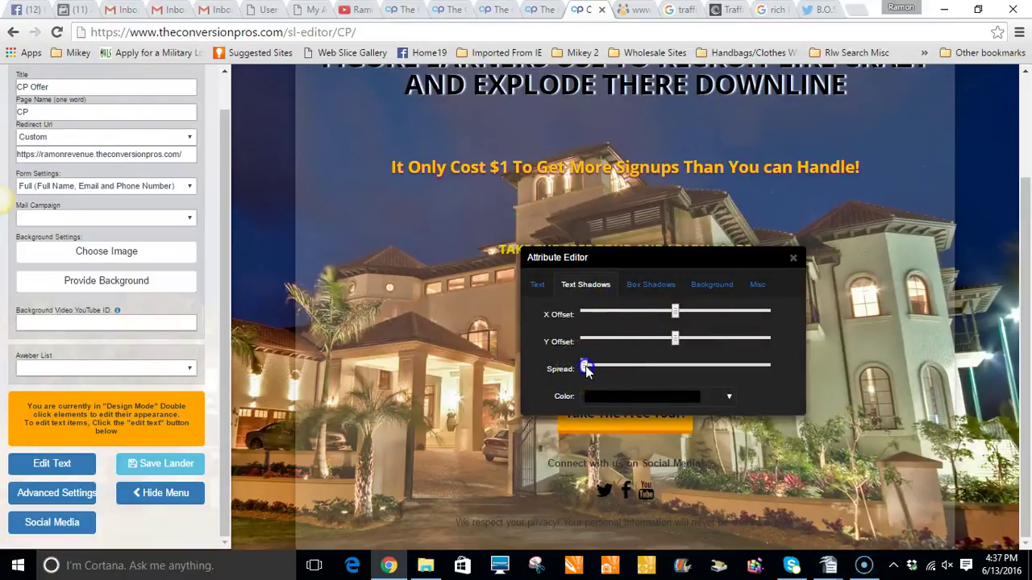
left_click_drag(586, 369, 593, 370)
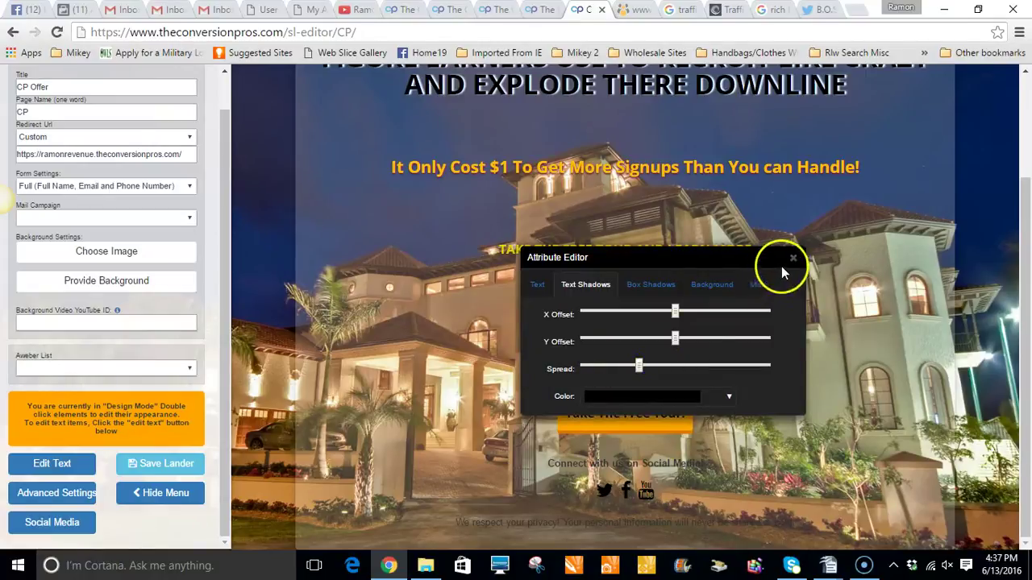
left_click(792, 259)
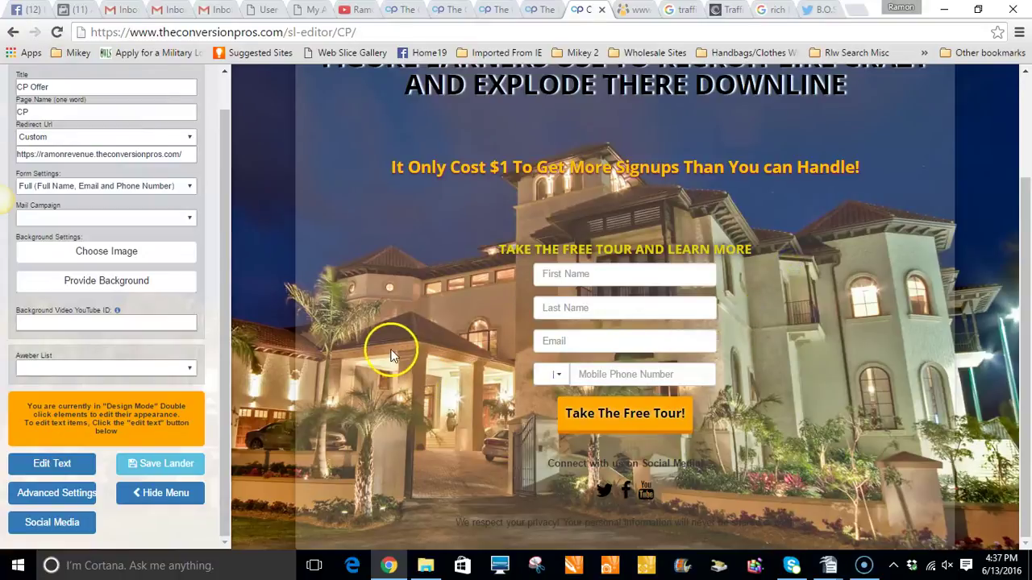
left_click(150, 466)
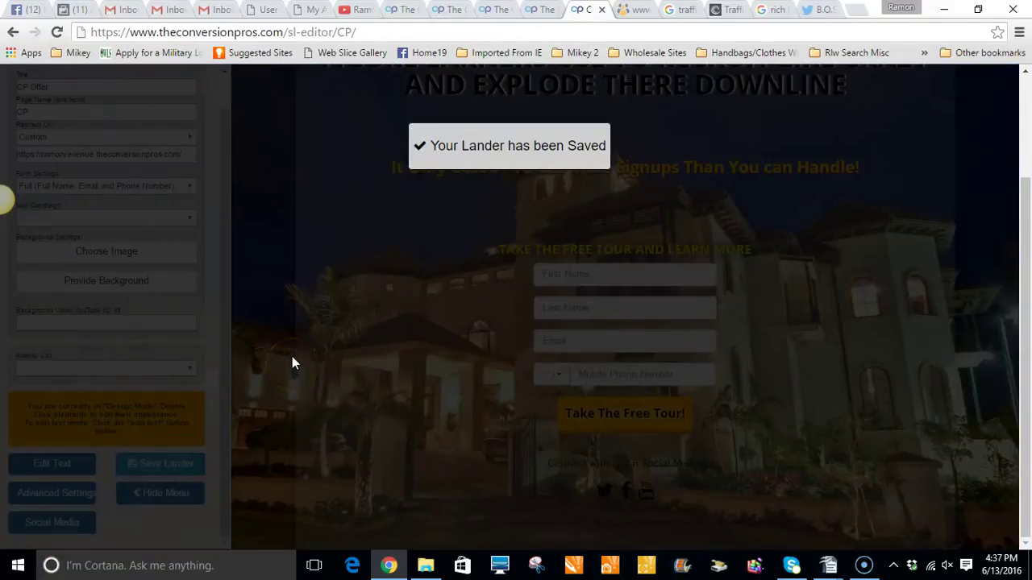
scroll(359, 263, "up", 2)
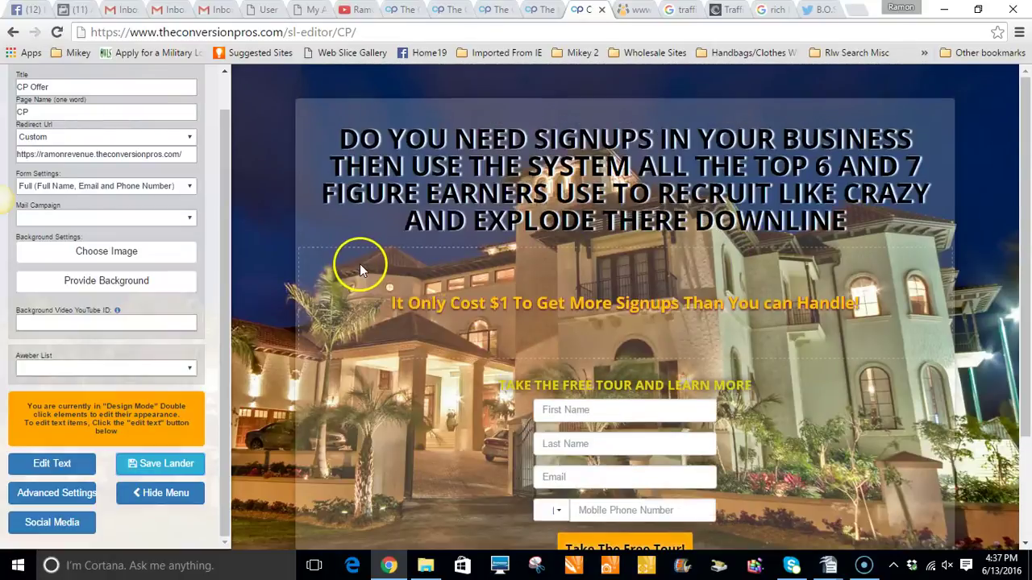
scroll(362, 265, "down", 2)
scroll(363, 282, "up", 2)
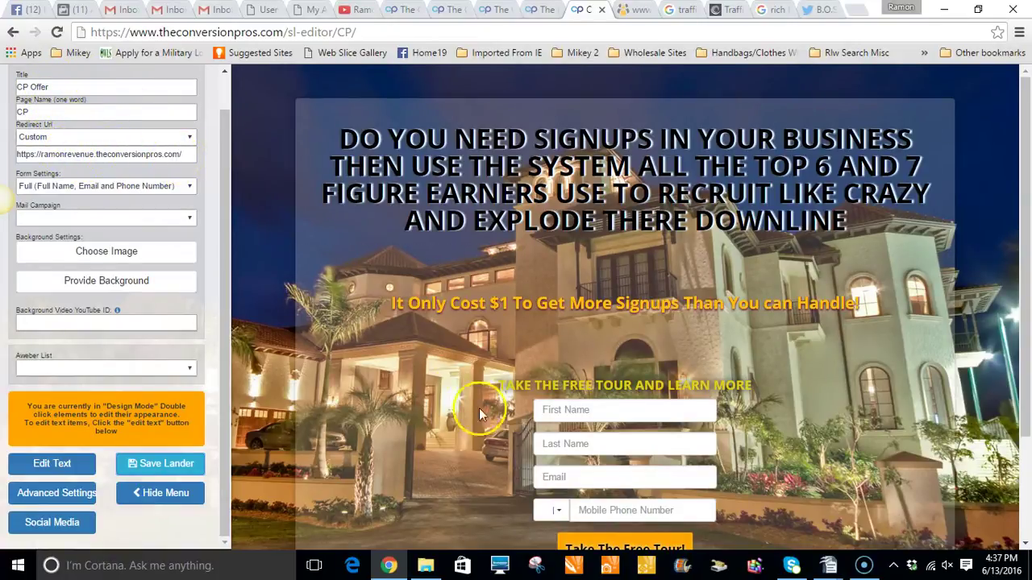
scroll(479, 407, "down", 3)
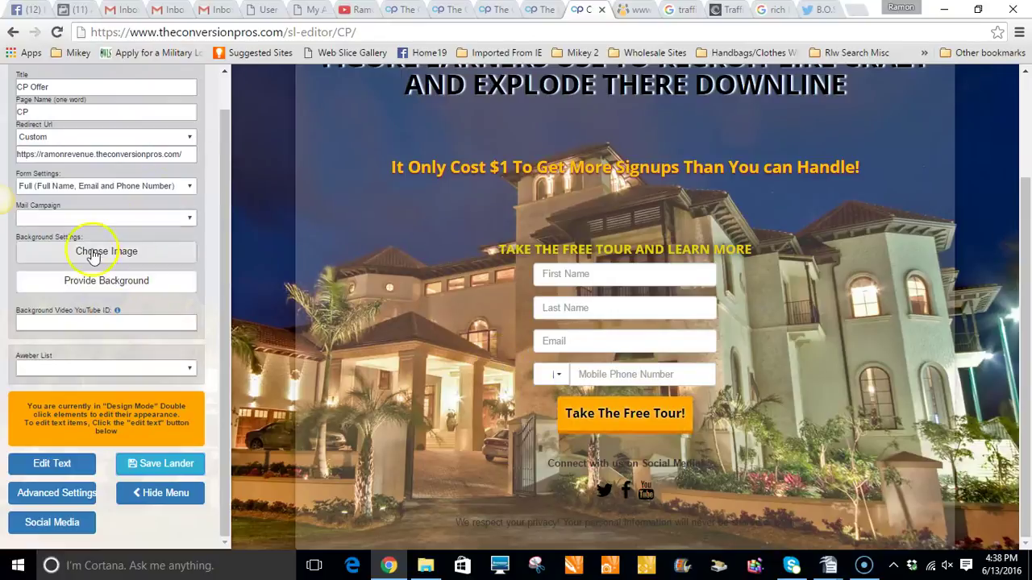
left_click(136, 218)
left_click(136, 218)
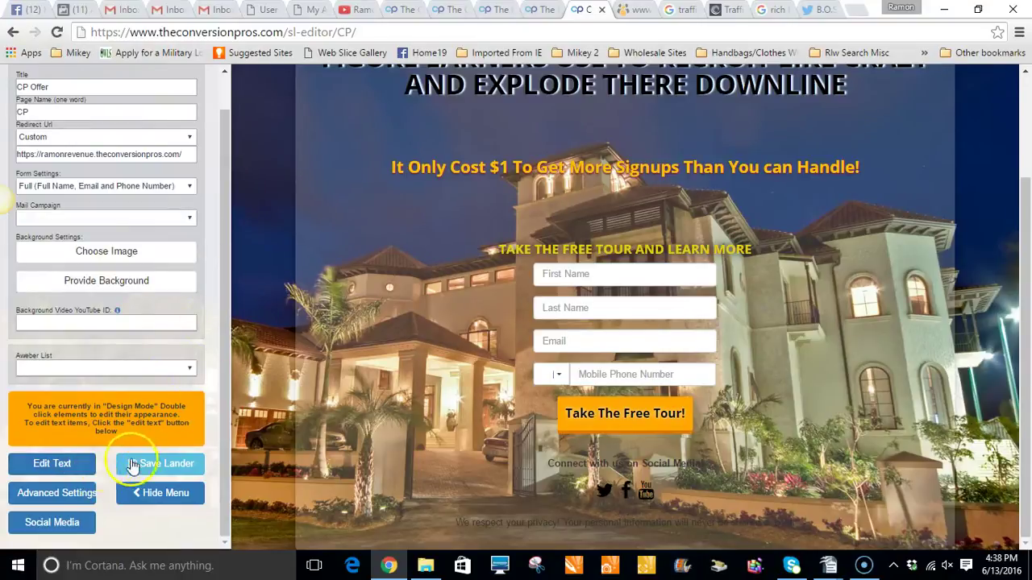
- Close the replicated website page and open the Autoresponder Builder from the affiliate websites page
left_click(536, 9)
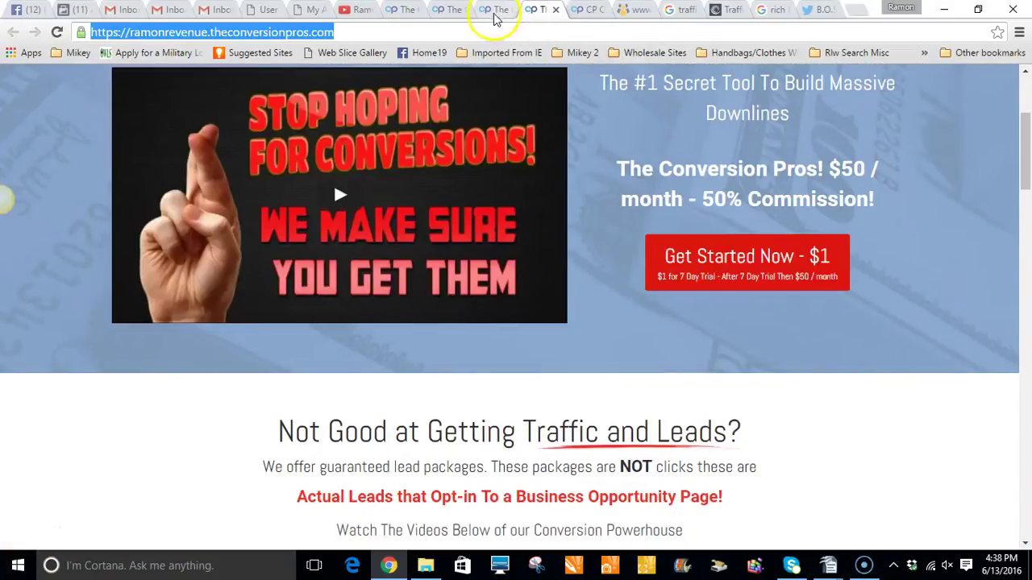
left_click(555, 12)
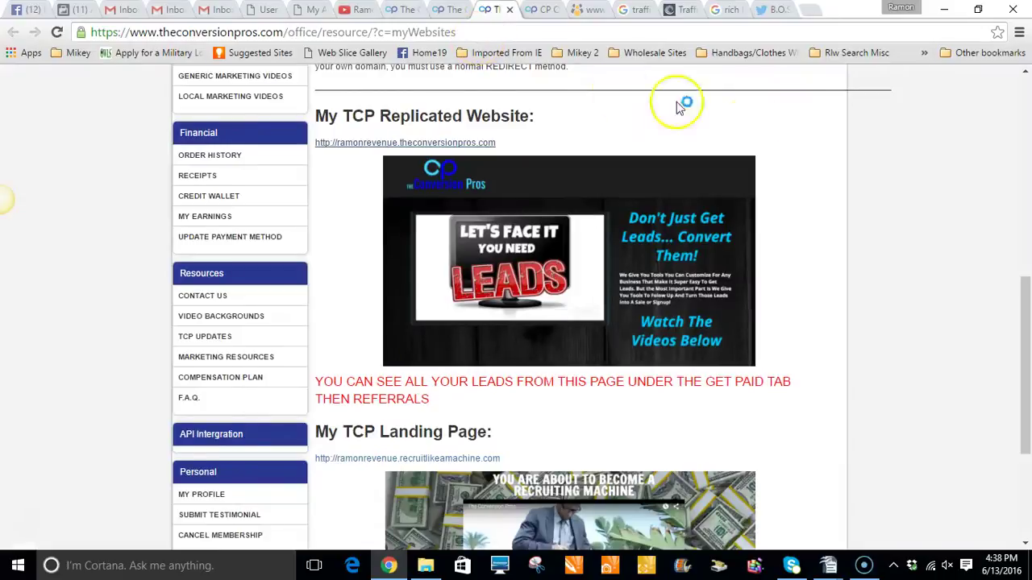
scroll(924, 150, "up", 7)
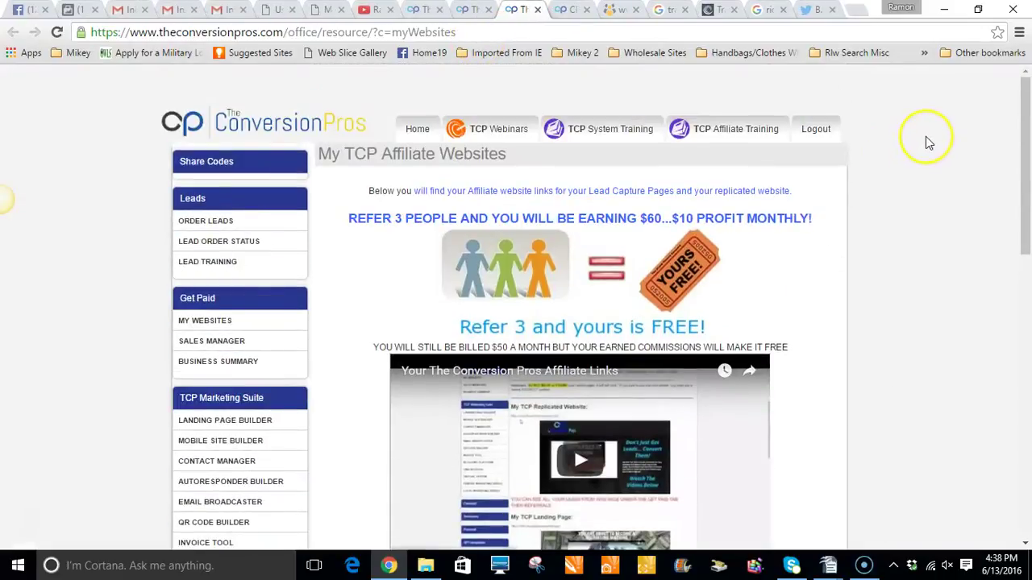
scroll(925, 136, "down", 1)
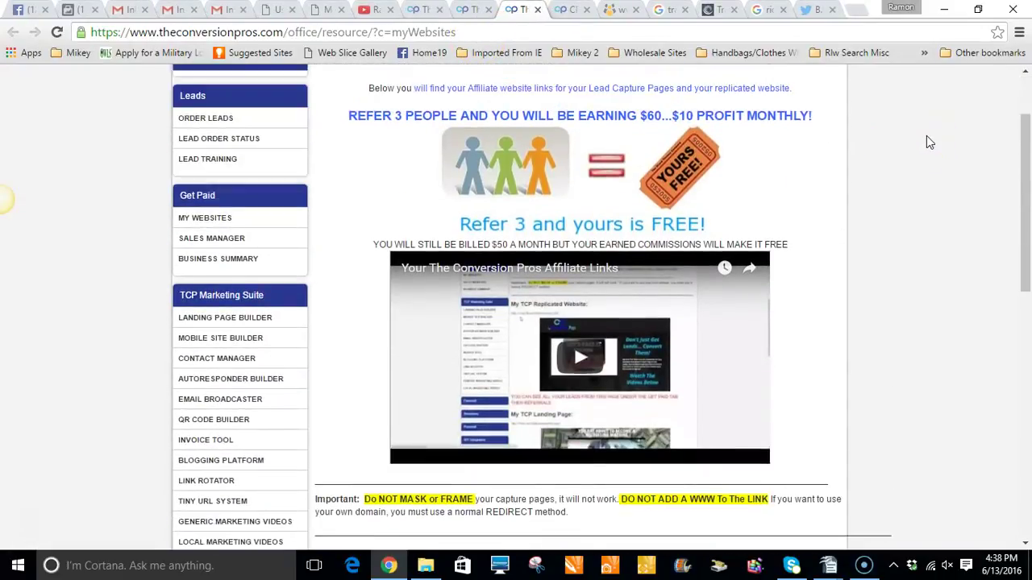
scroll(926, 142, "up", 1)
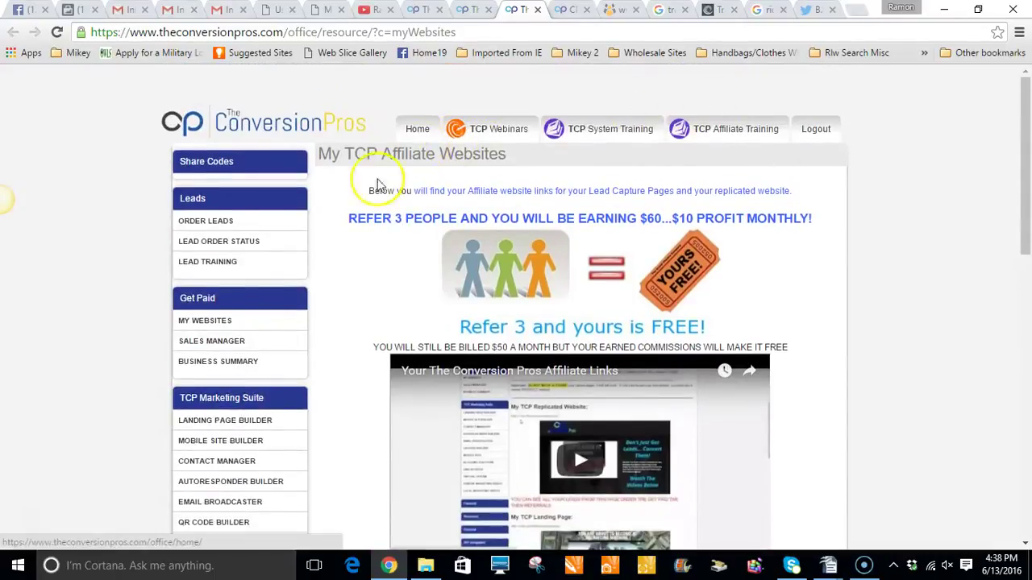
scroll(320, 224, "down", 2)
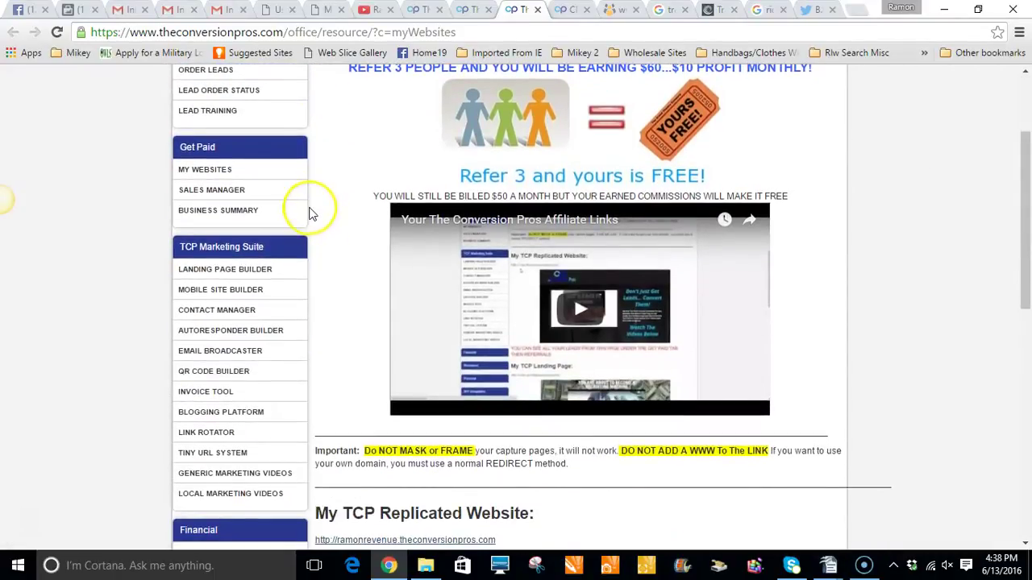
scroll(313, 214, "down", 1)
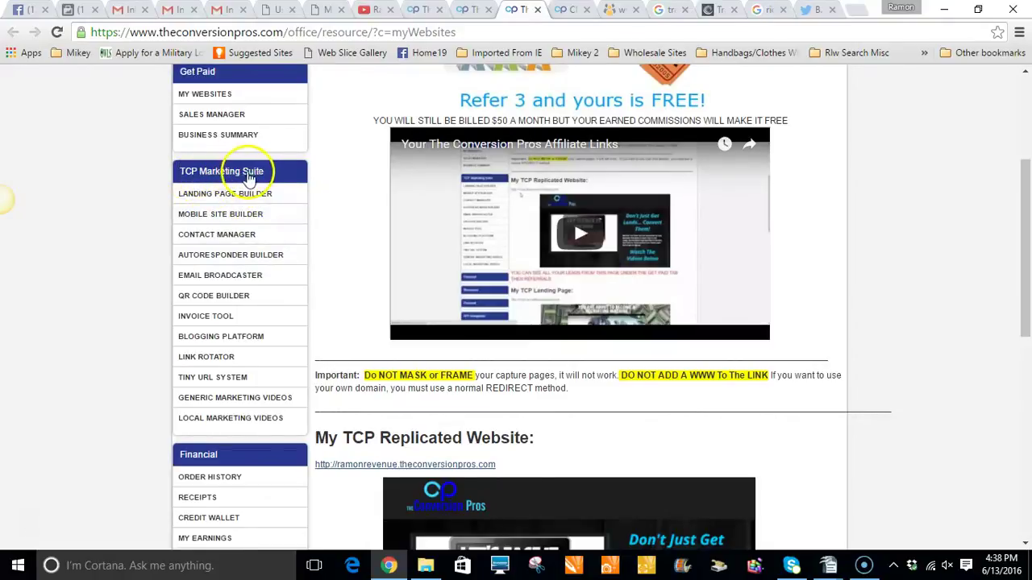
left_click(226, 260)
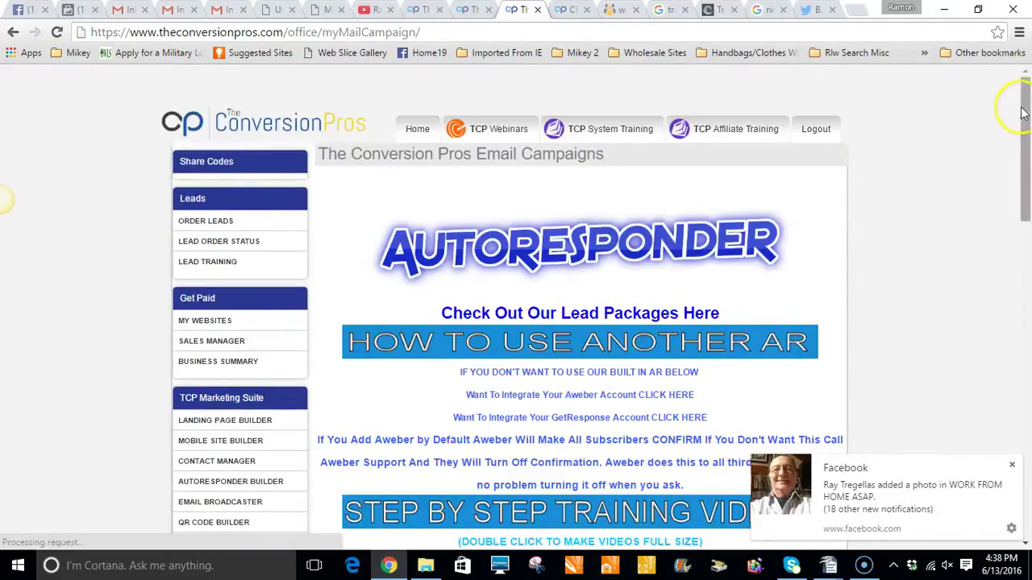
- Examine the autoresponder training videos, the share code instructions, the mail campaign list and the All Campaigns chart
scroll(1026, 96, "down", 5)
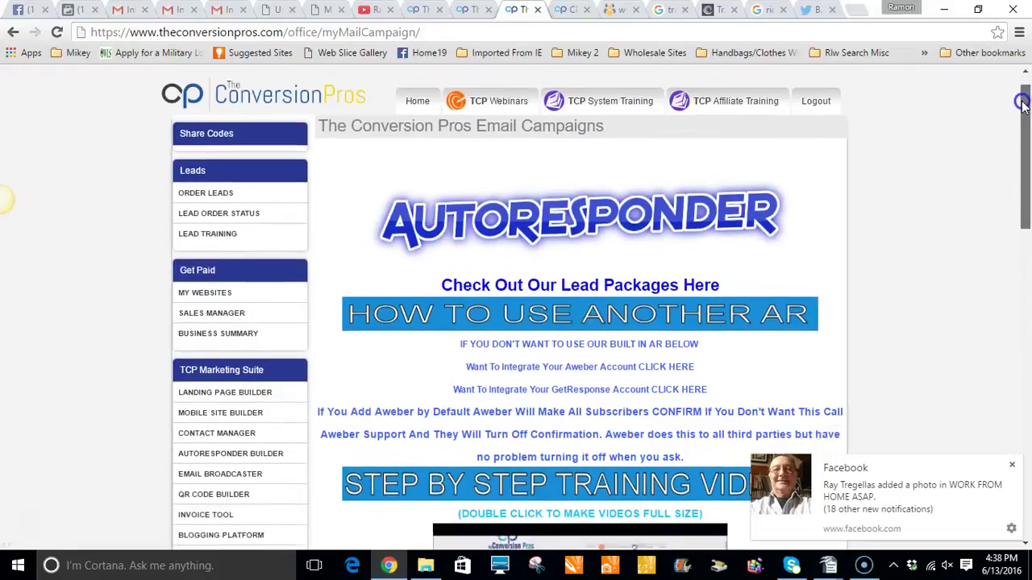
scroll(956, 163, "down", 1)
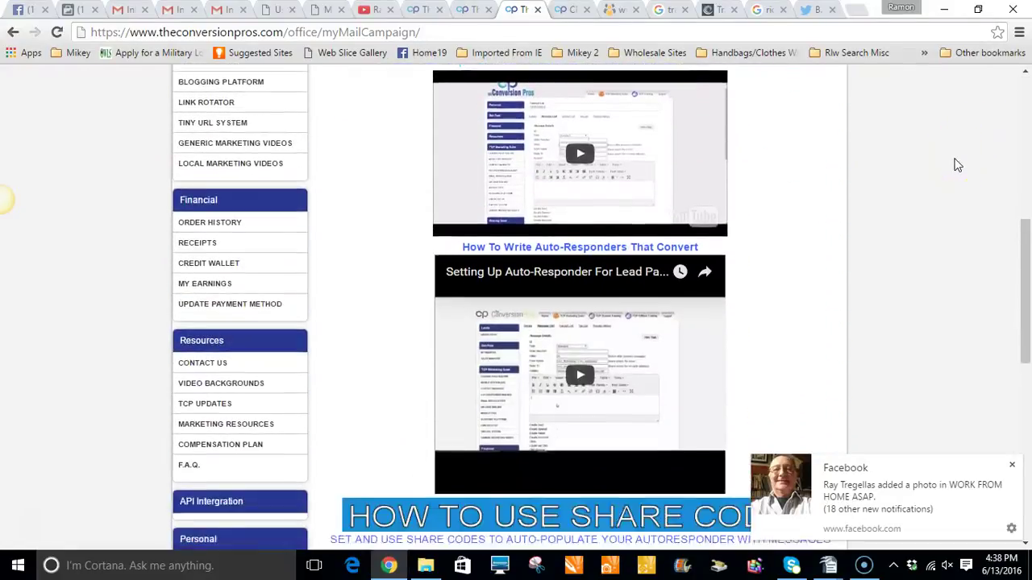
scroll(956, 164, "up", 1)
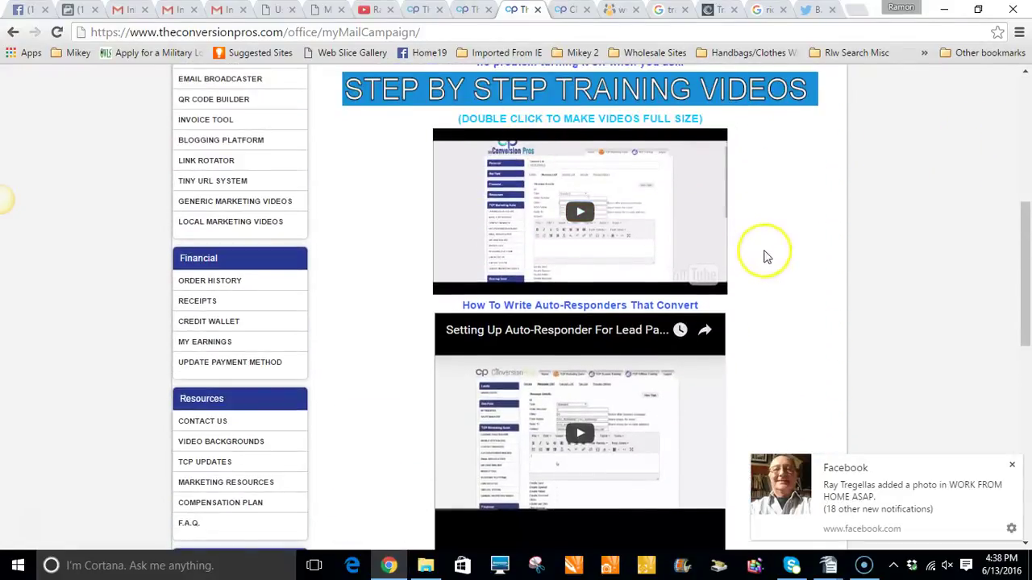
scroll(766, 253, "down", 6)
scroll(767, 257, "down", 2)
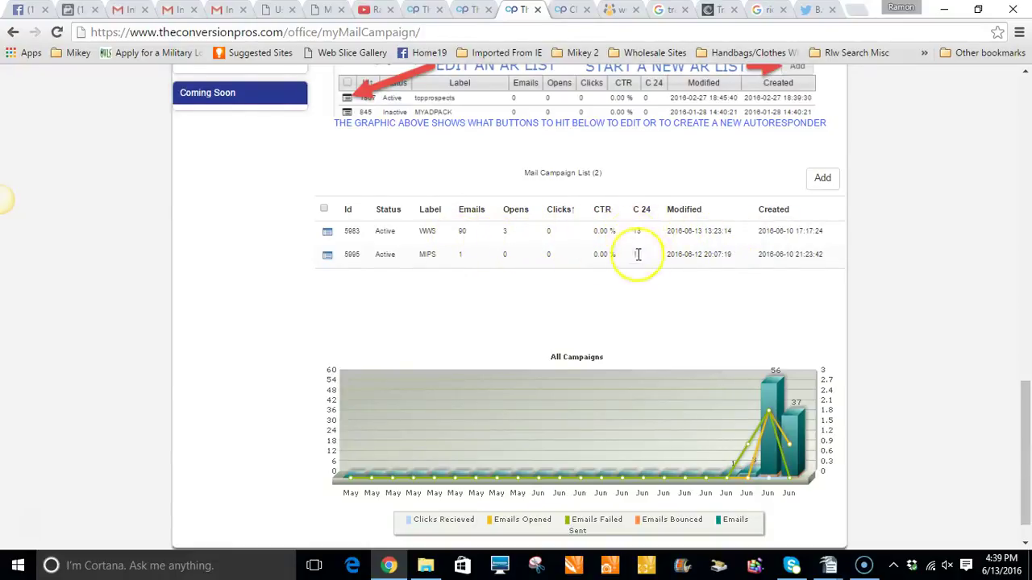
mouse_move(776, 421)
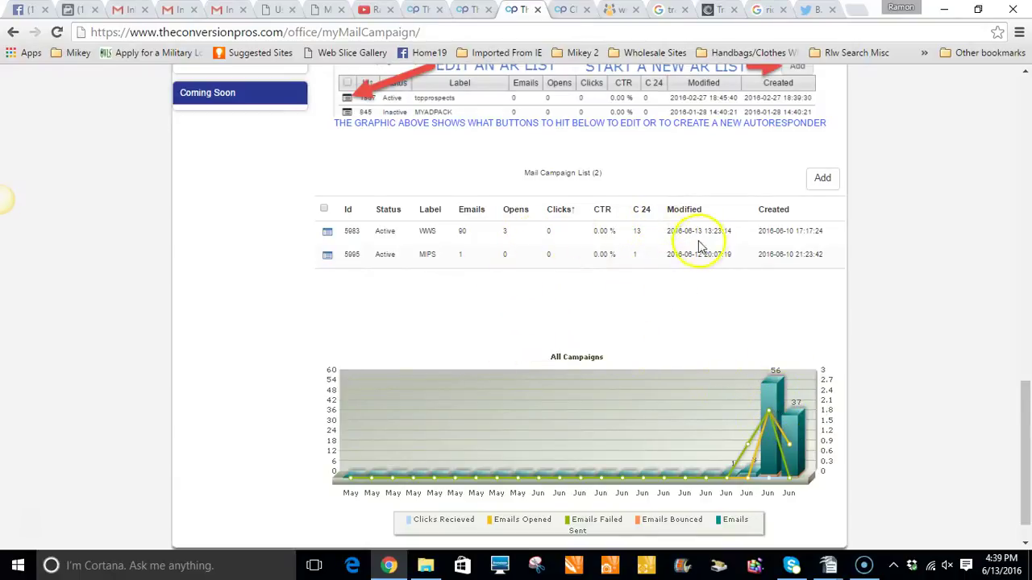
scroll(652, 260, "up", 2)
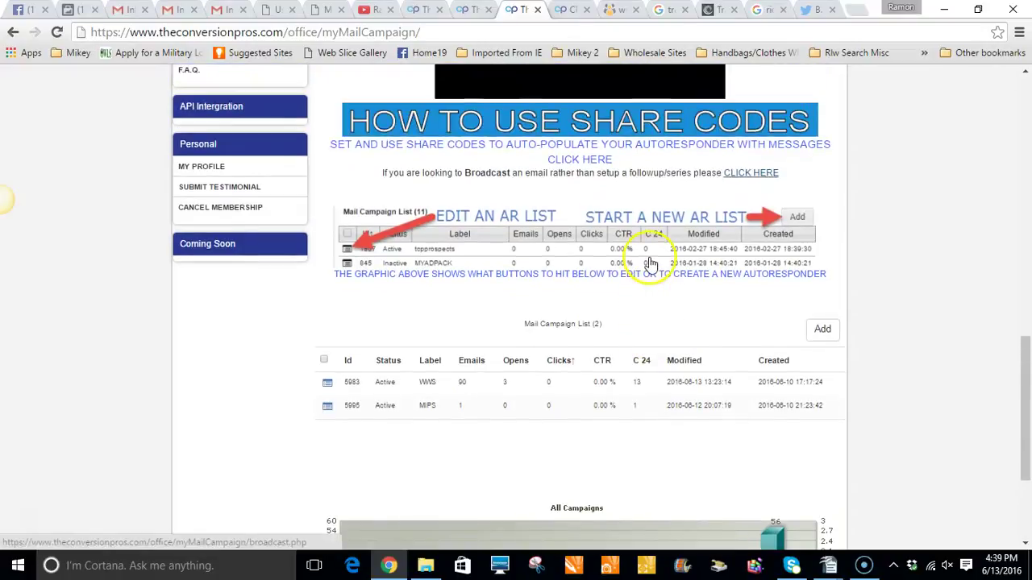
scroll(647, 259, "down", 2)
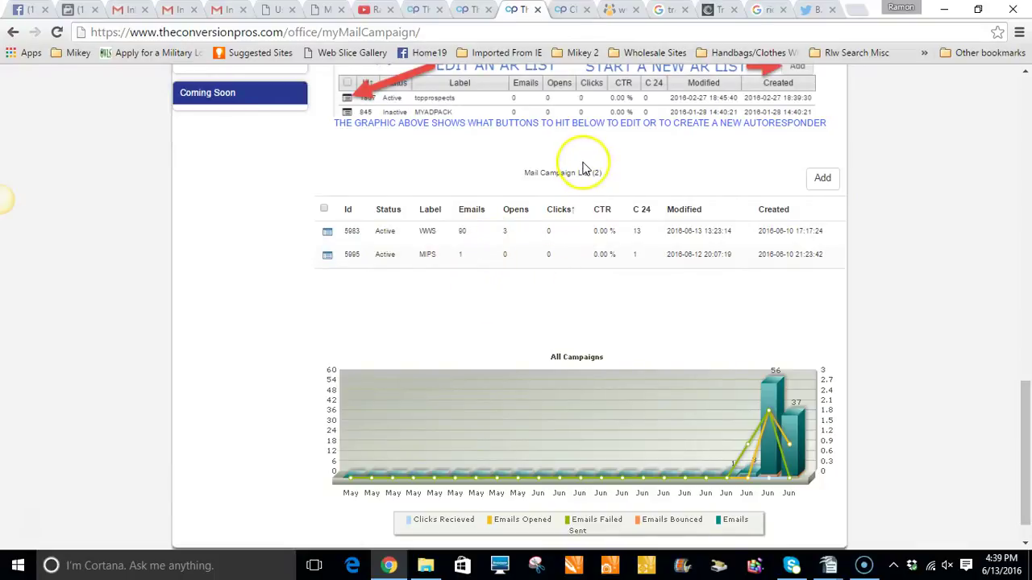
scroll(490, 271, "down", 1)
scroll(493, 274, "up", 4)
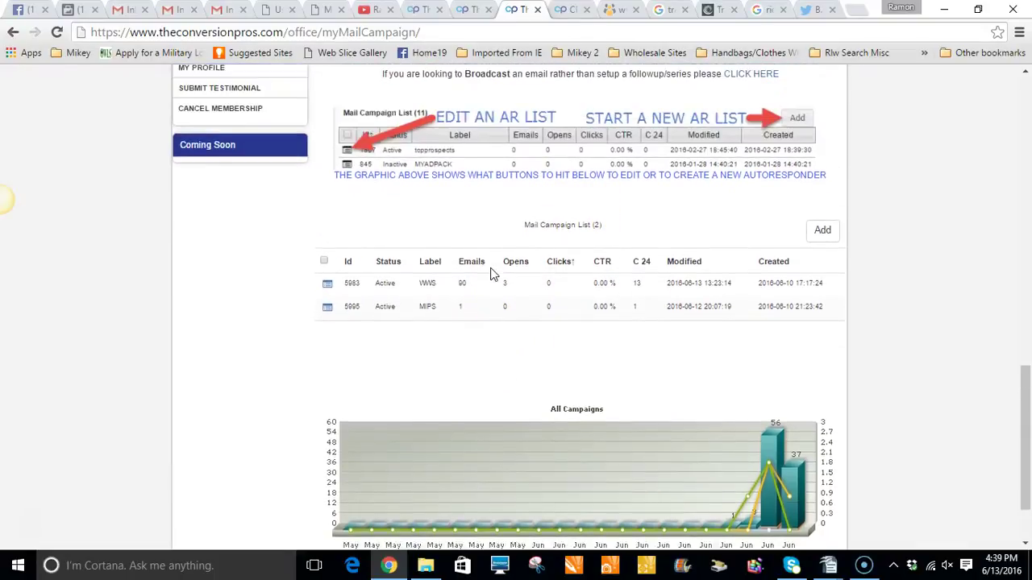
scroll(484, 267, "up", 1)
scroll(476, 258, "down", 2)
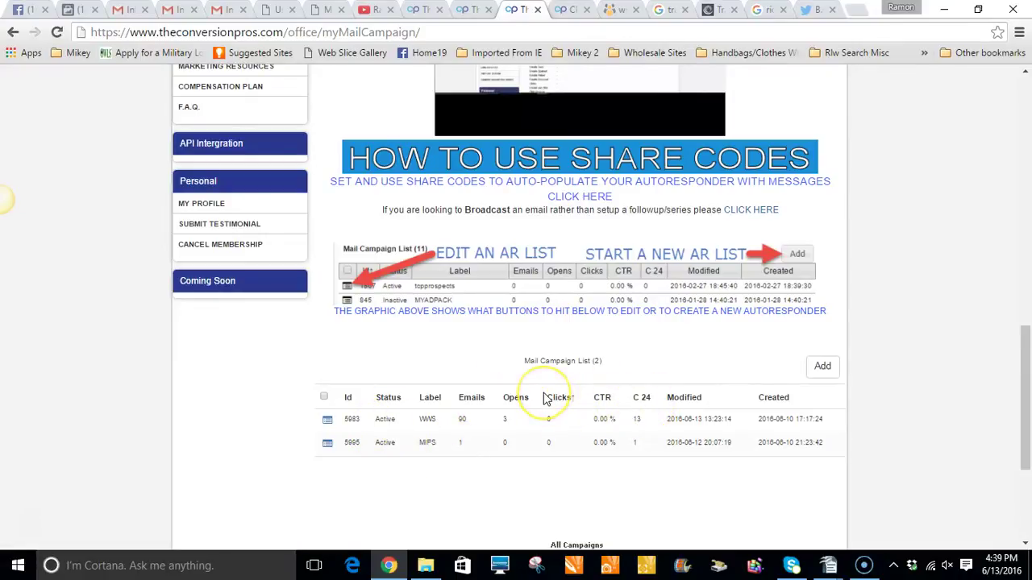
- Open the Landing Page Builder, view the share code of the Revenue page in the lander list and close it
scroll(545, 399, "up", 8)
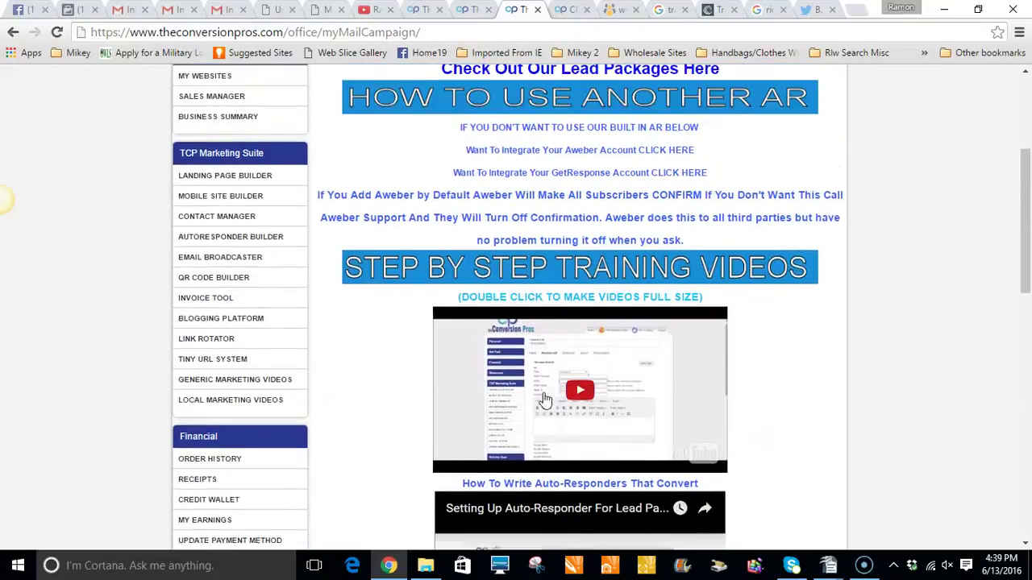
scroll(545, 399, "up", 1)
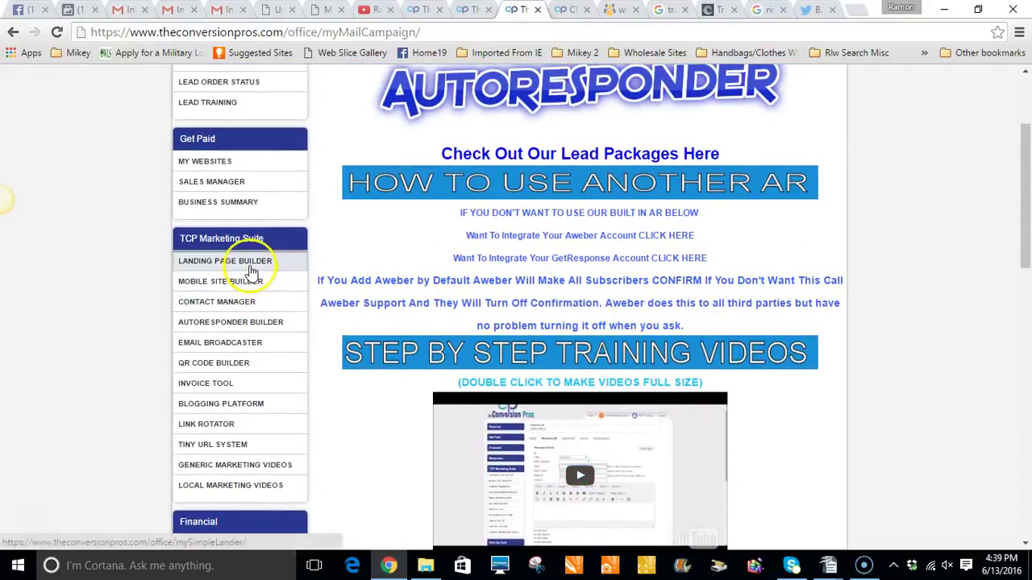
left_click(252, 271)
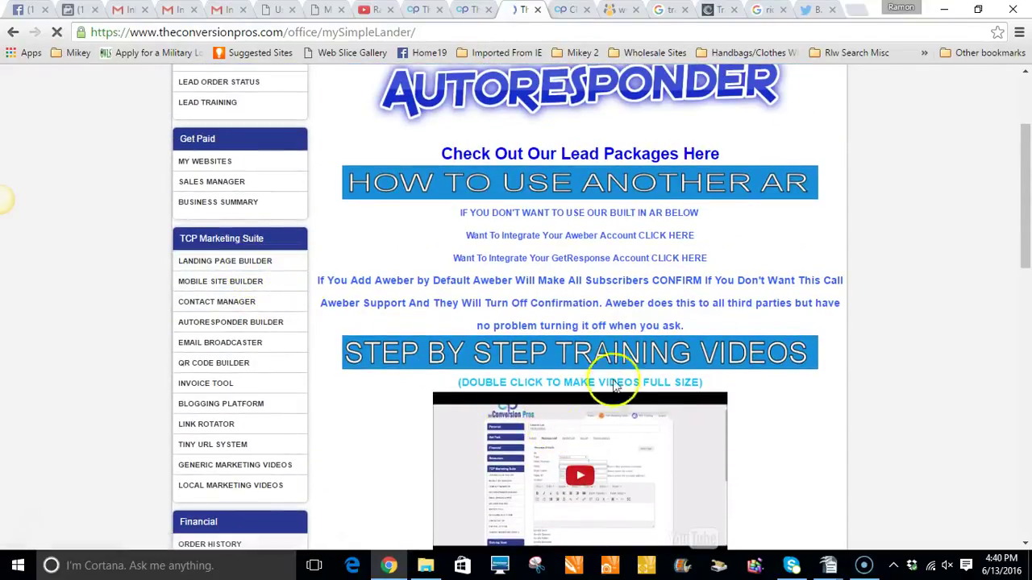
scroll(653, 355, "down", 1)
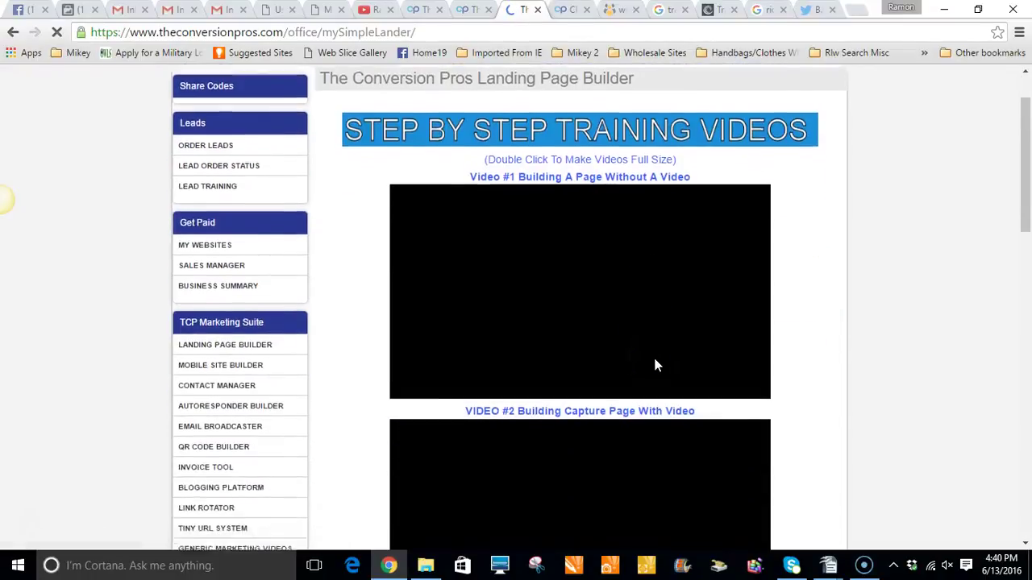
scroll(654, 361, "down", 15)
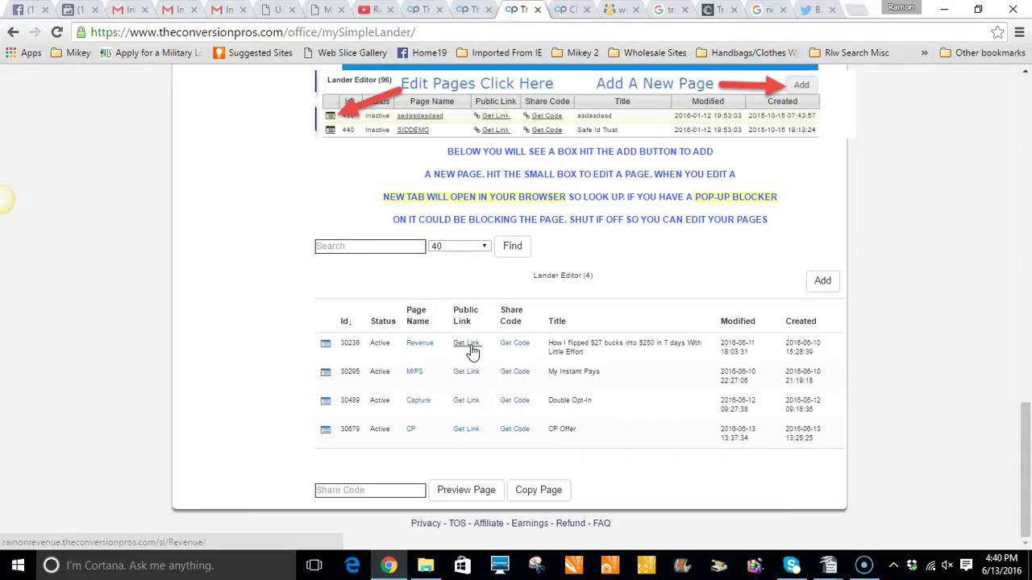
left_click(513, 345)
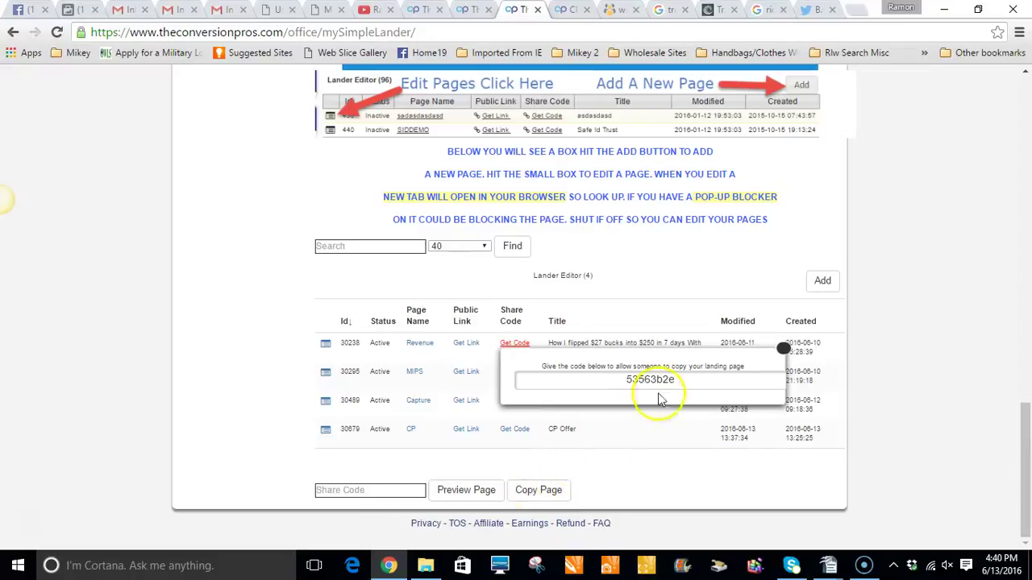
left_click(783, 349)
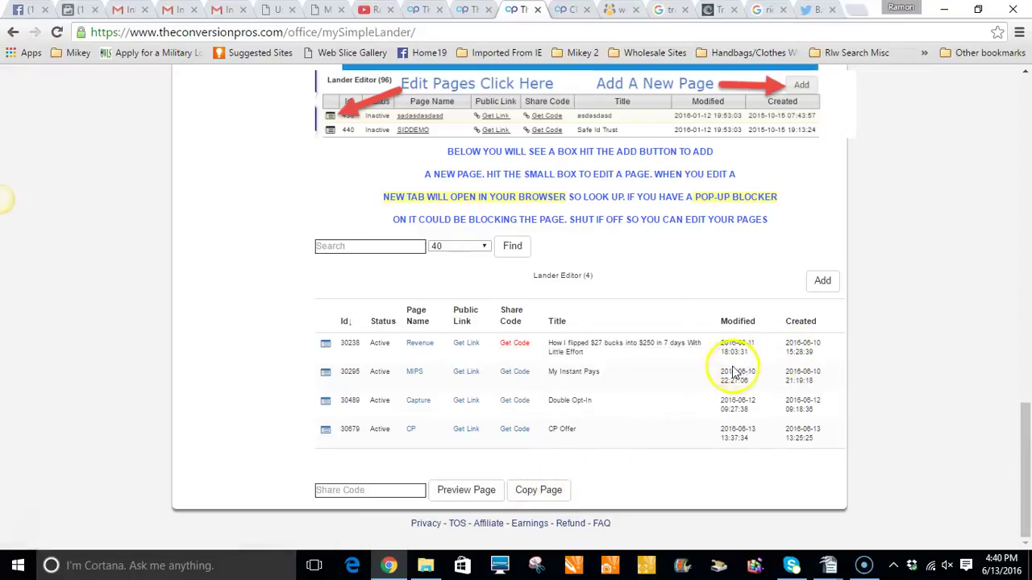
- Examine the Landing Page Builder's training videos, its guides on saving pages and using share codes, and the lander list
scroll(528, 343, "up", 5)
scroll(522, 346, "up", 3)
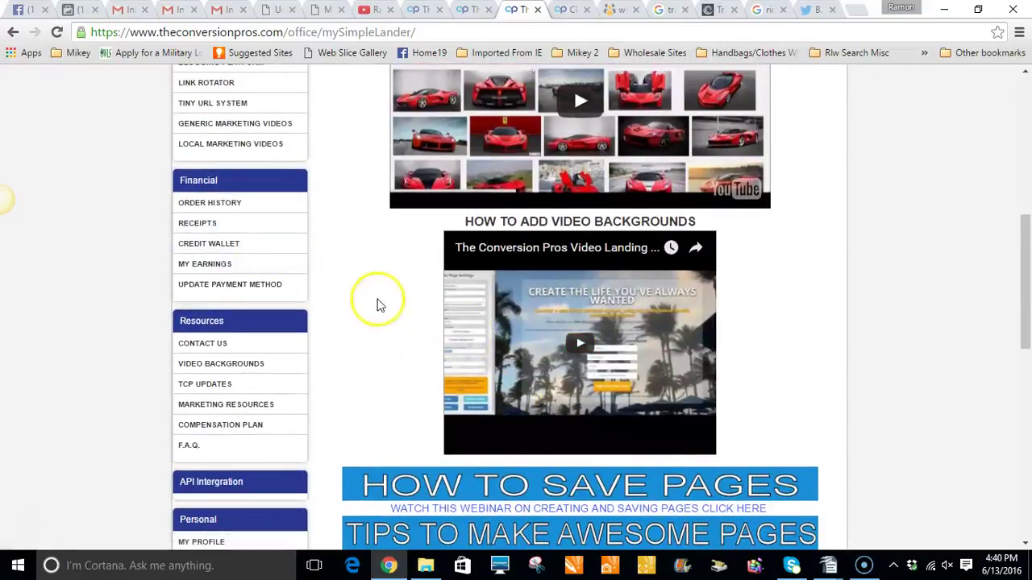
scroll(983, 334, "down", 5)
scroll(981, 333, "down", 3)
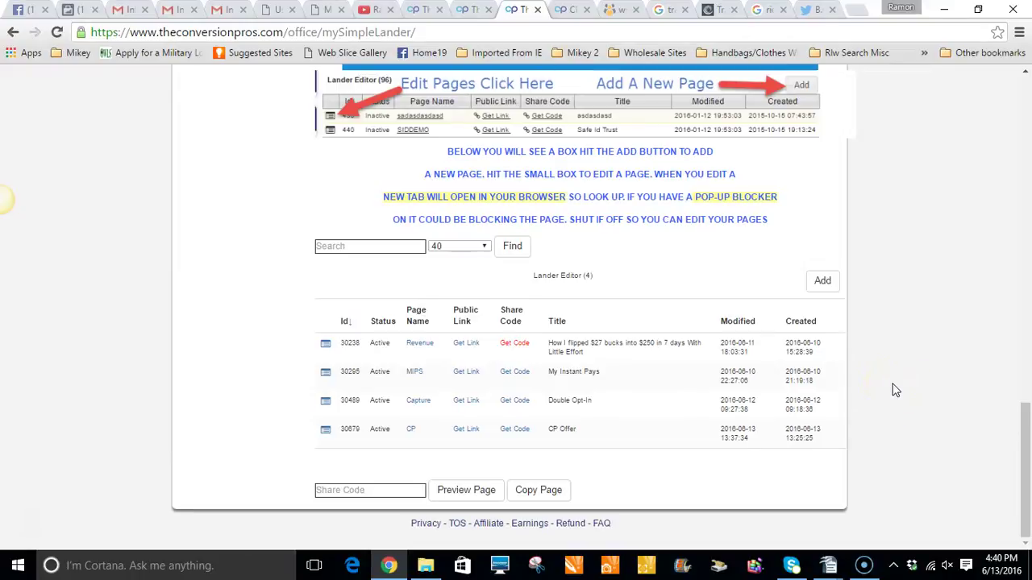
scroll(894, 375, "up", 15)
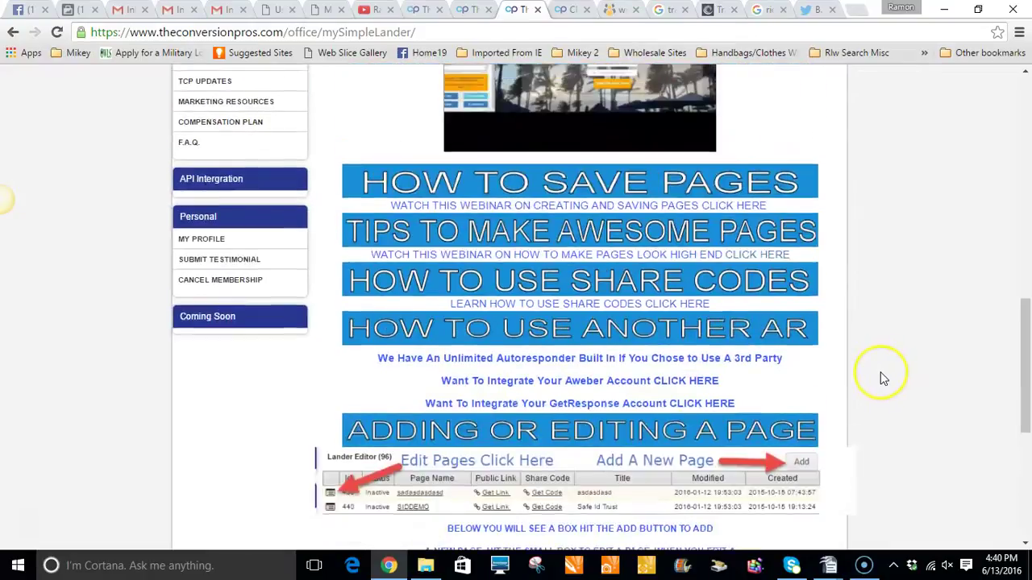
scroll(884, 379, "up", 1)
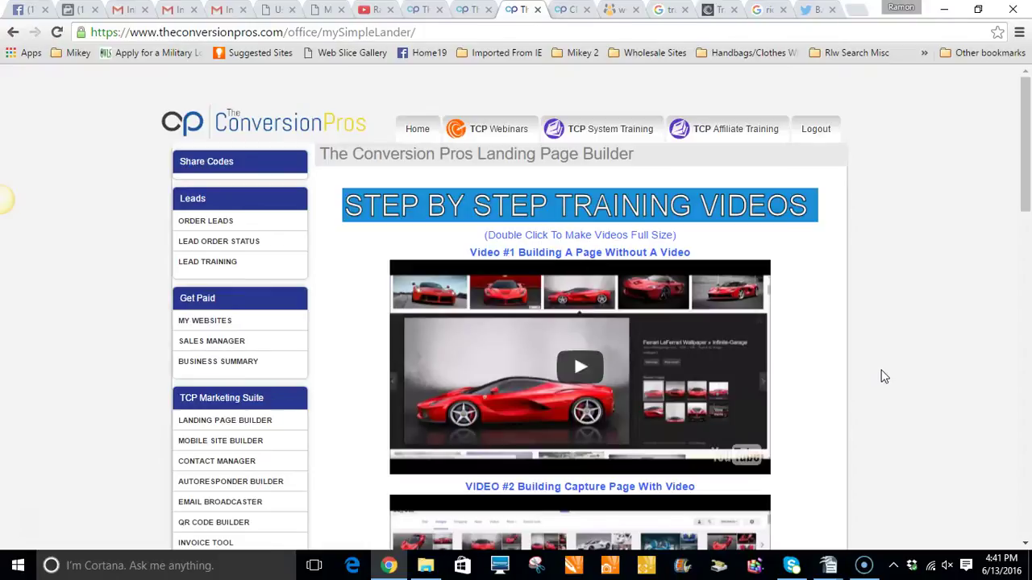
scroll(935, 301, "down", 1)
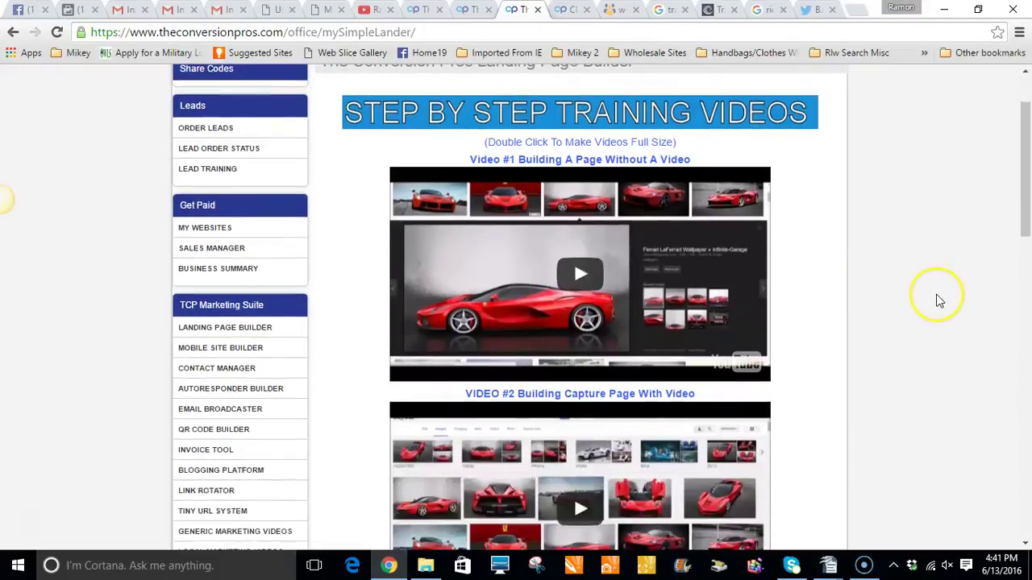
scroll(939, 301, "down", 1)
scroll(937, 299, "down", 2)
scroll(936, 299, "up", 1)
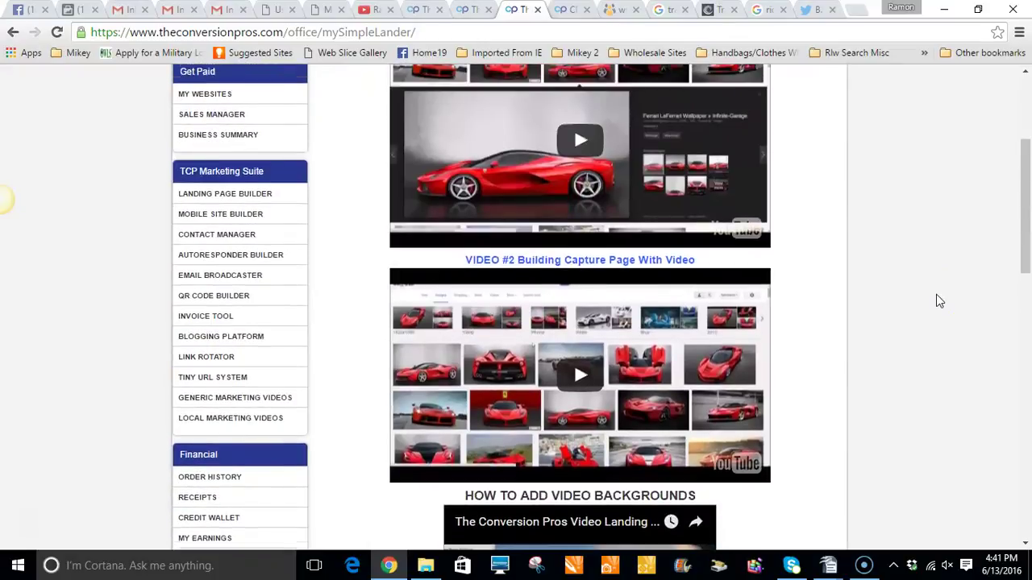
scroll(936, 299, "up", 1)
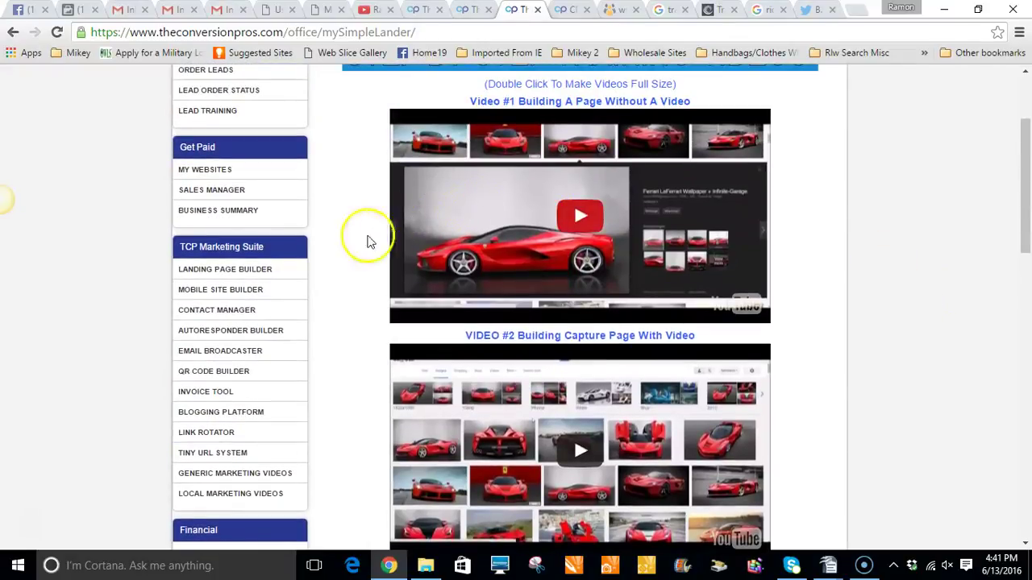
- Return to the Autoresponder Builder and start a new mail campaign from the mail campaign list
left_click(255, 337)
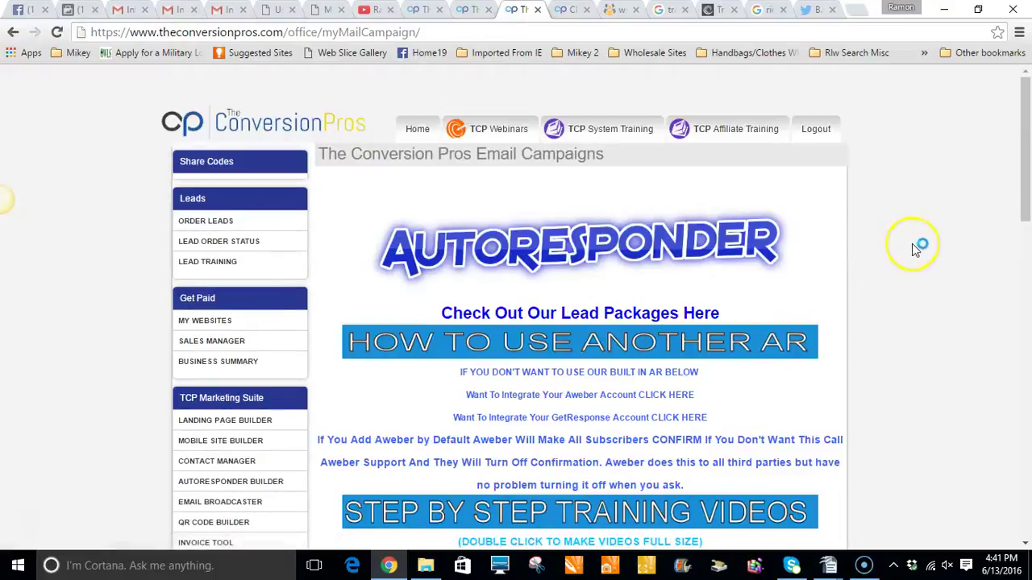
scroll(911, 246, "down", 1)
scroll(914, 250, "down", 15)
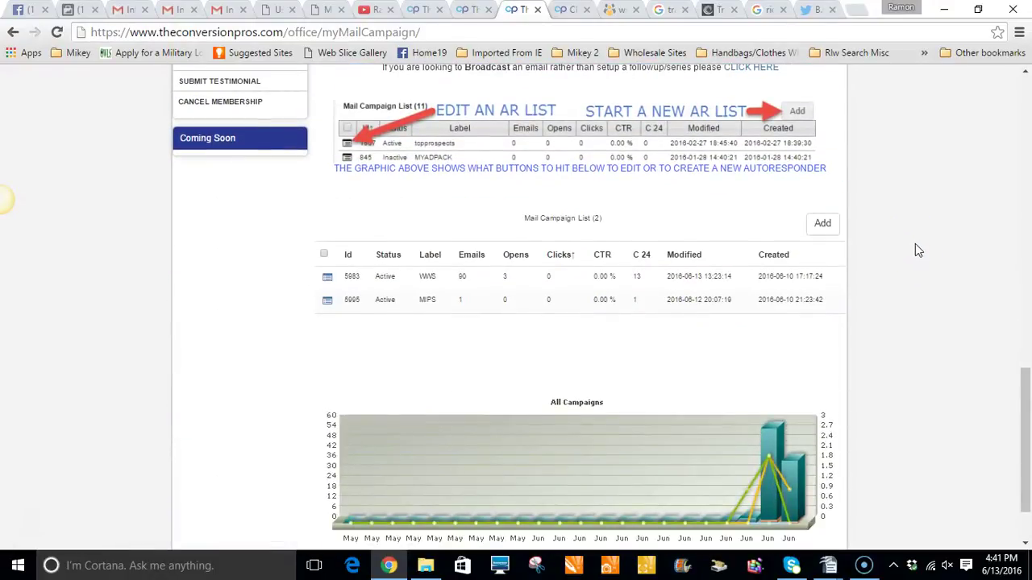
left_click(917, 254)
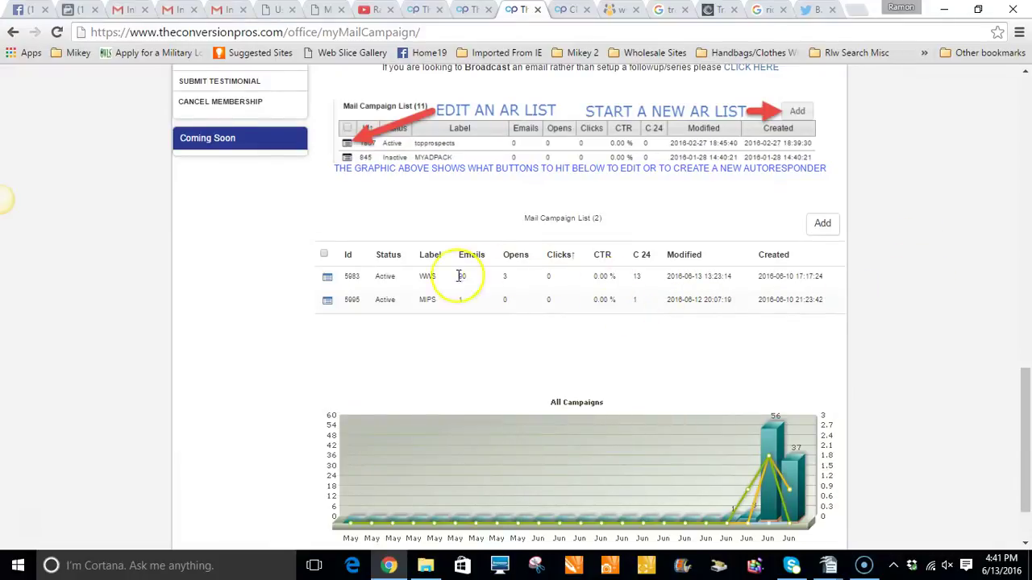
left_click(824, 229)
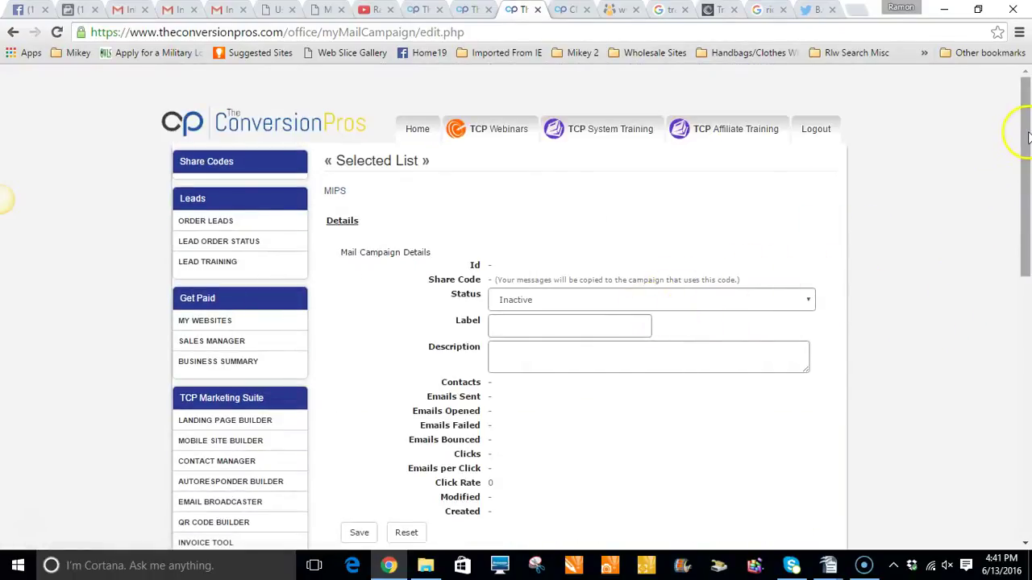
- Label the new mail campaign "CP Offer", describe it as "Conversion Pros Offer Funnel" and keep its status Inactive
left_click_drag(1025, 137, 1021, 168)
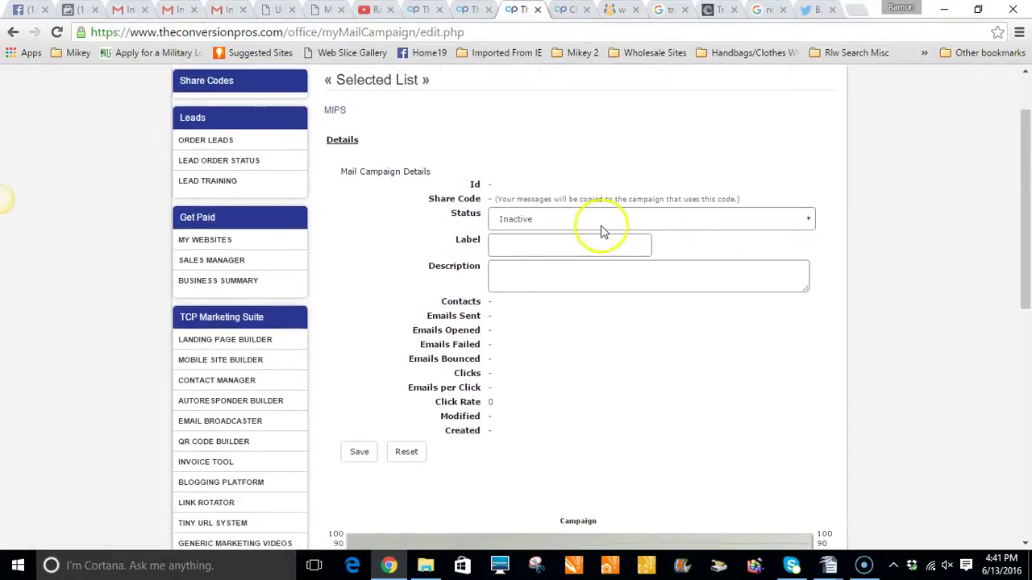
left_click(807, 222)
left_click(807, 222)
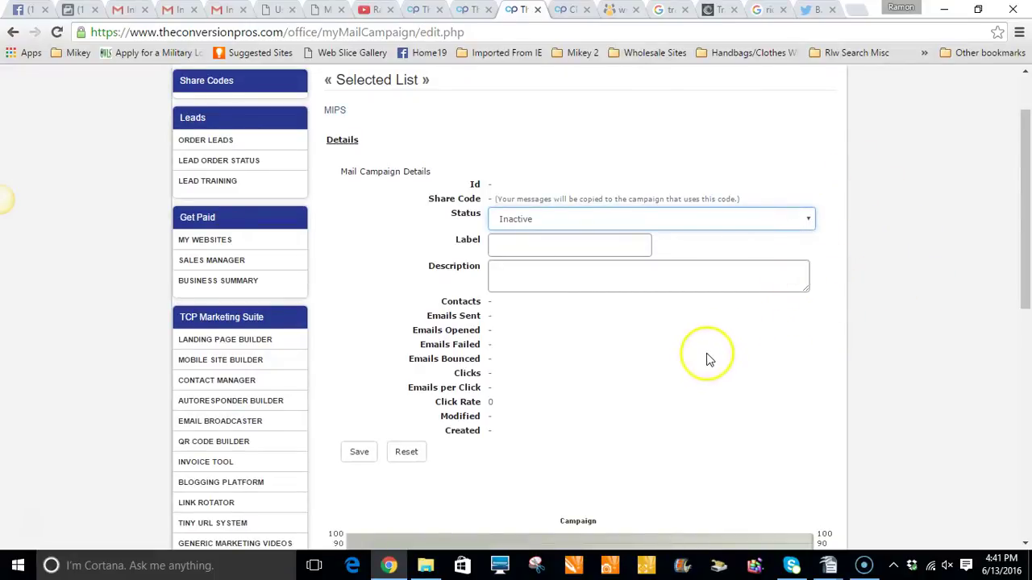
scroll(708, 359, "down", 1)
scroll(707, 360, "down", 1)
scroll(707, 359, "up", 1)
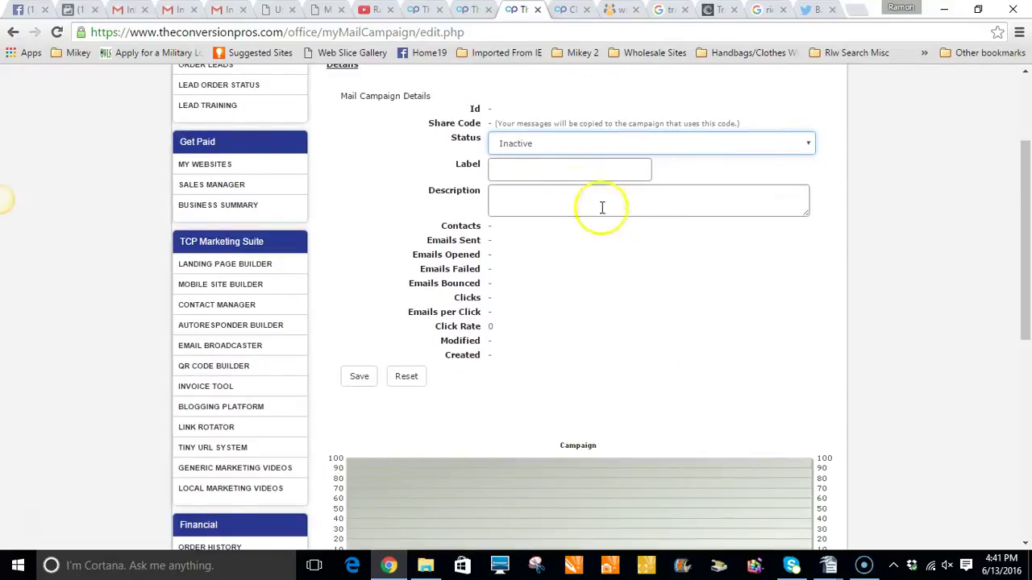
left_click(554, 174)
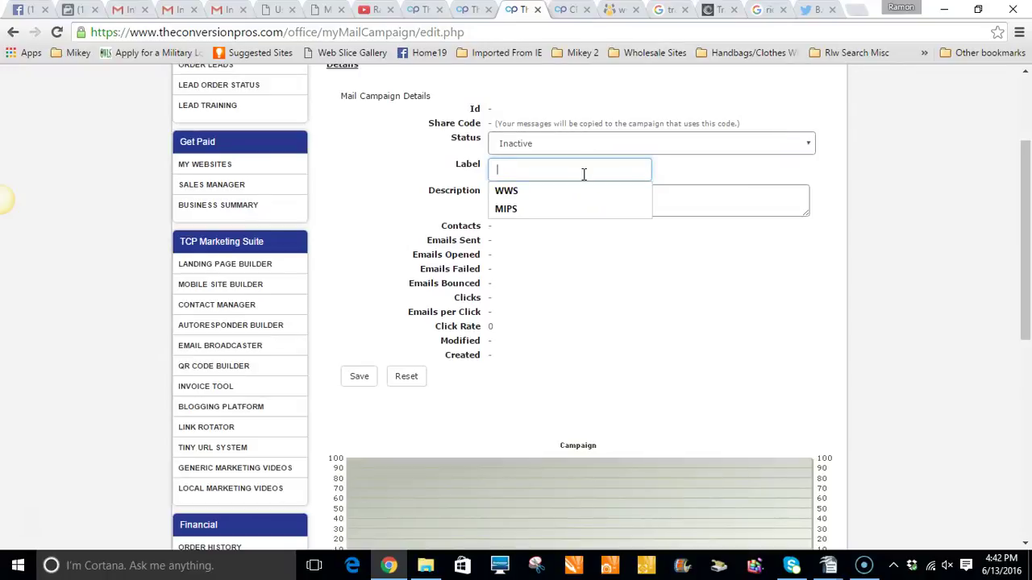
type("CP Offer")
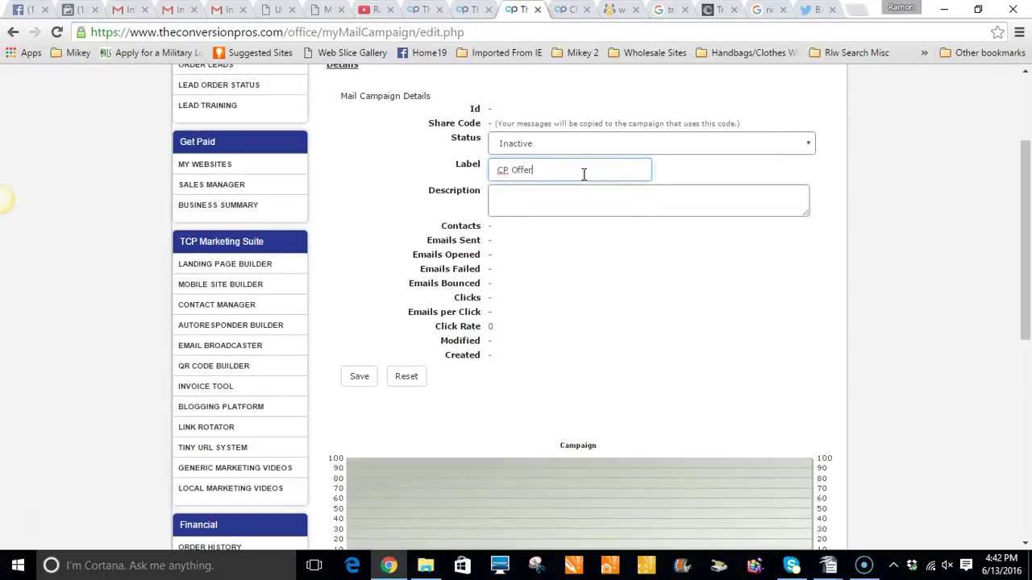
left_click(511, 197)
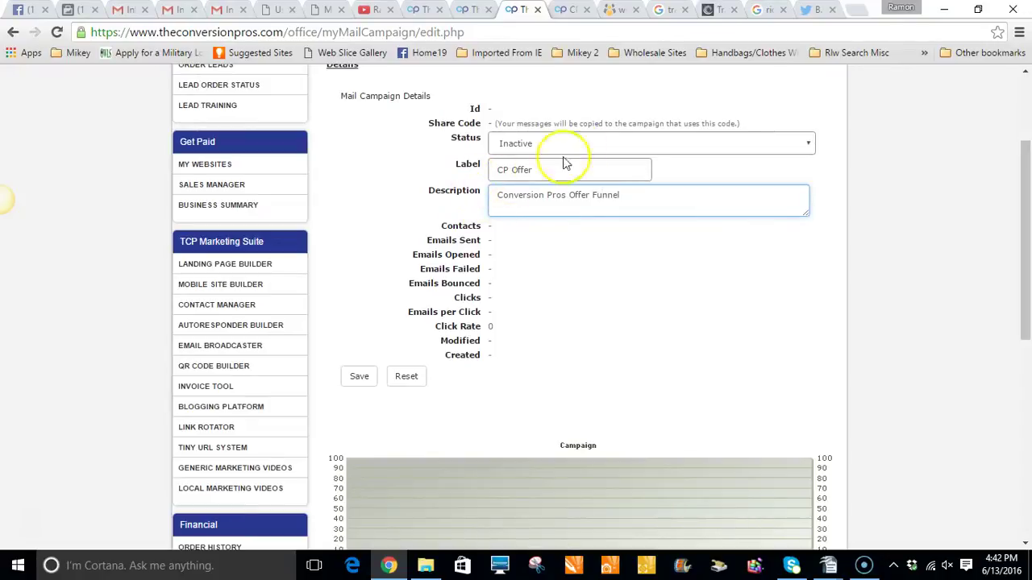
- Review the campaign details, save the new mail campaign and close the notice
scroll(610, 200, "down", 1)
scroll(610, 210, "down", 3)
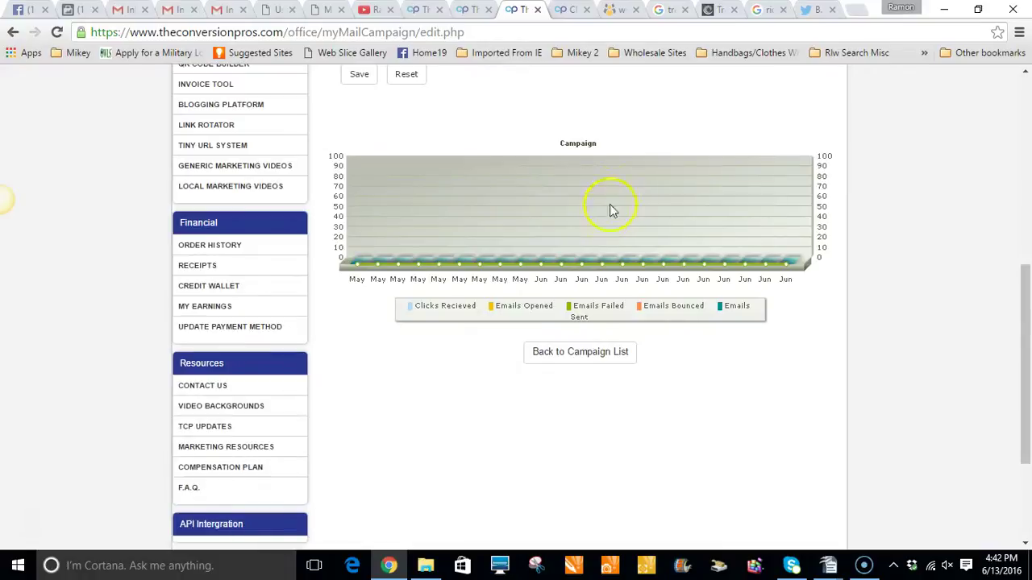
scroll(610, 209, "up", 3)
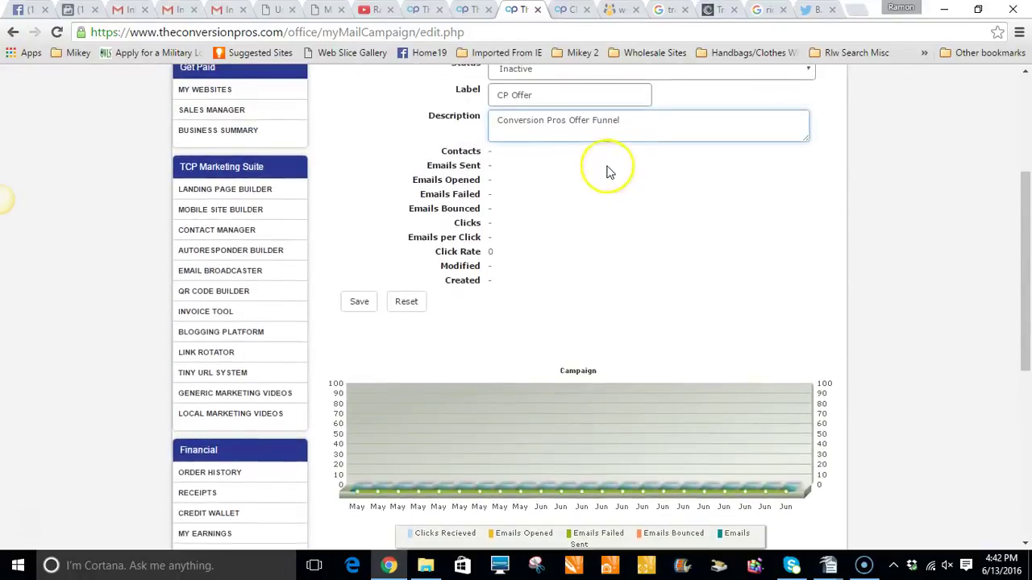
scroll(609, 171, "up", 1)
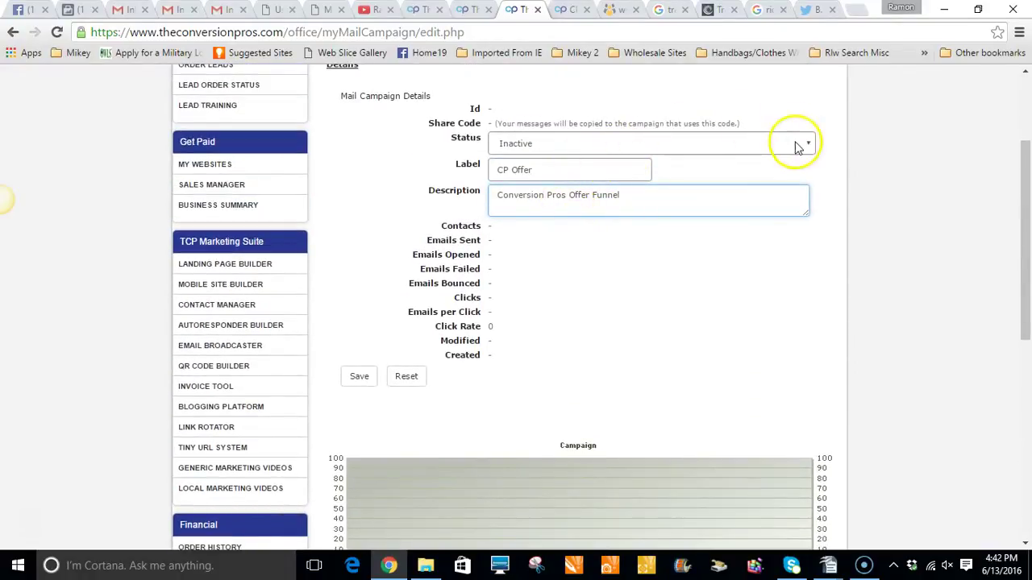
scroll(610, 276, "down", 2)
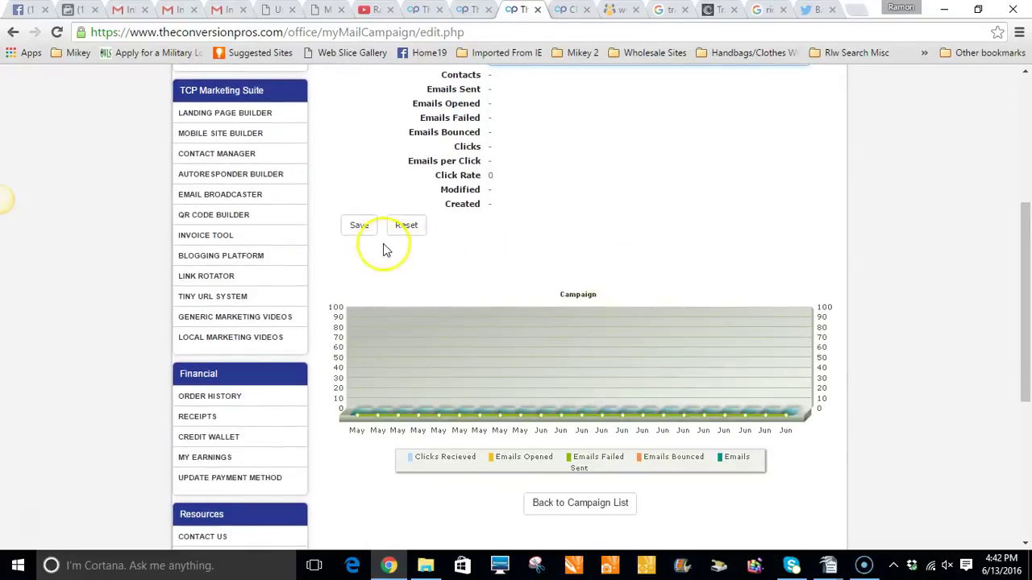
left_click(360, 225)
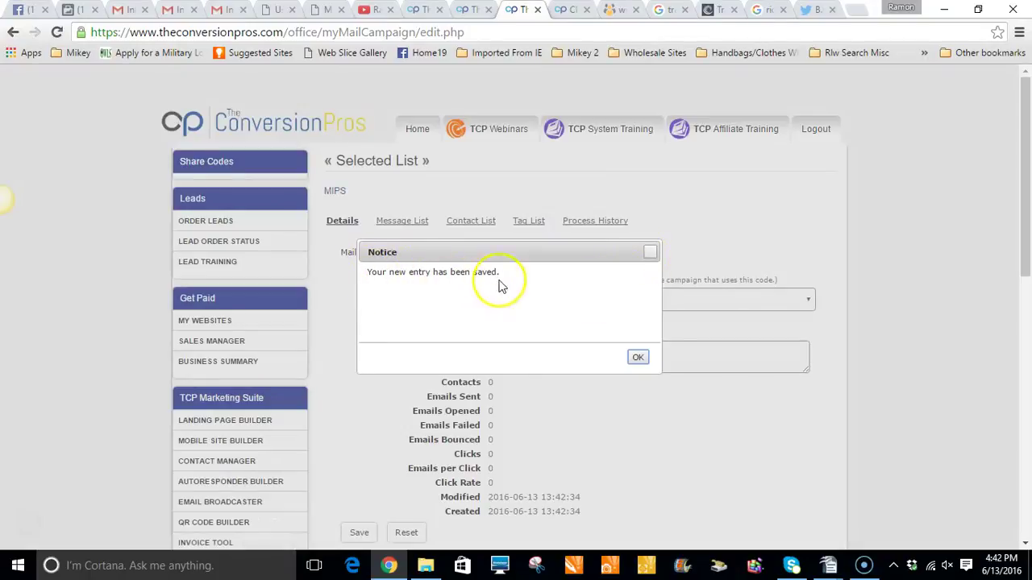
left_click(636, 358)
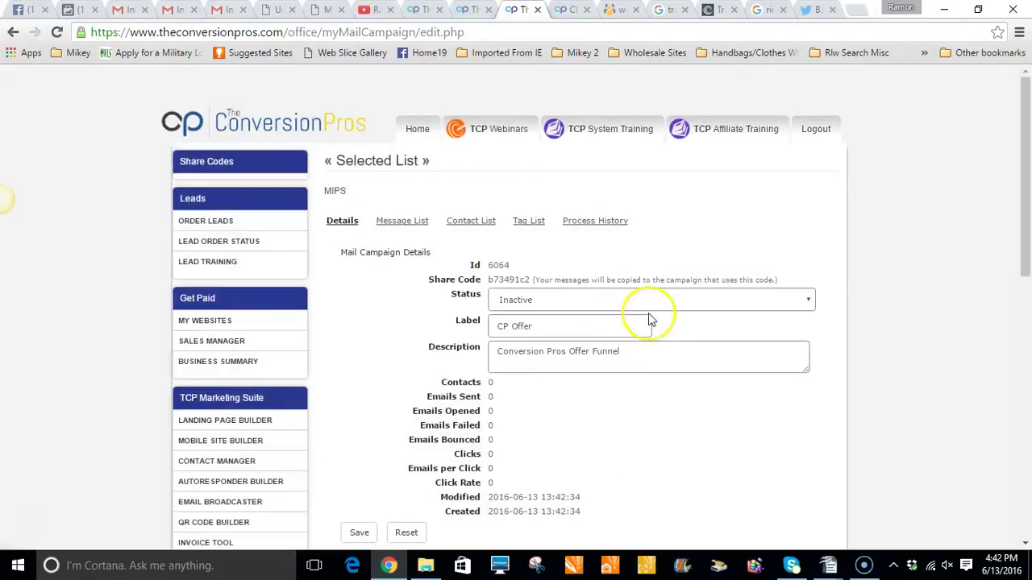
- Open the CP Offer campaign's message list and start adding a new message
scroll(652, 320, "down", 2)
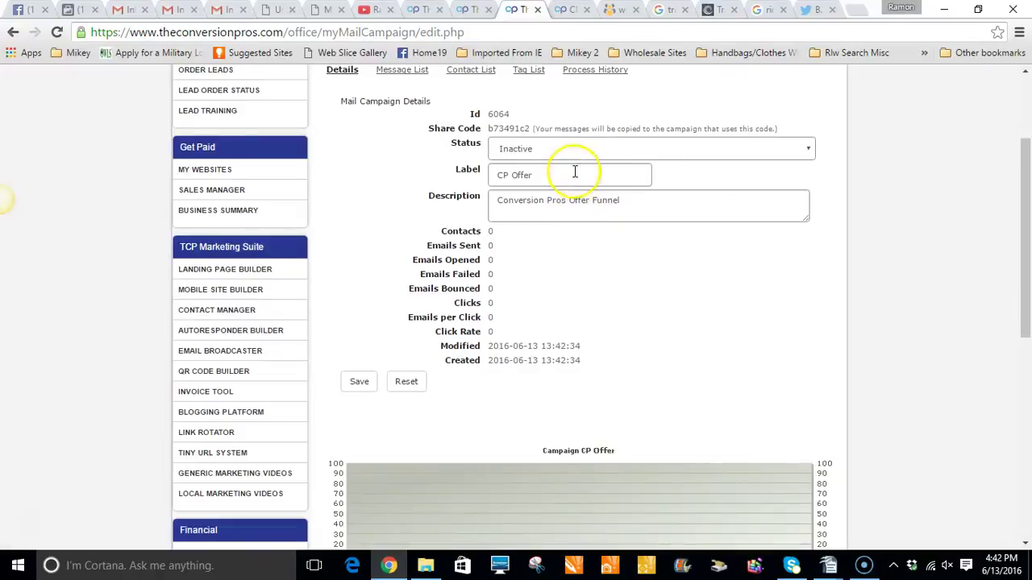
scroll(575, 172, "up", 2)
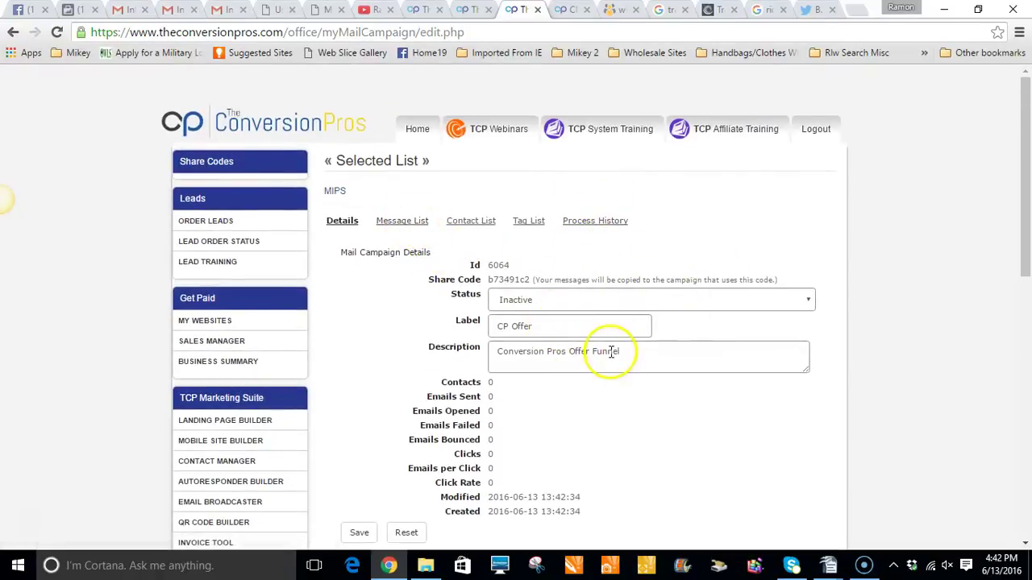
left_click(399, 228)
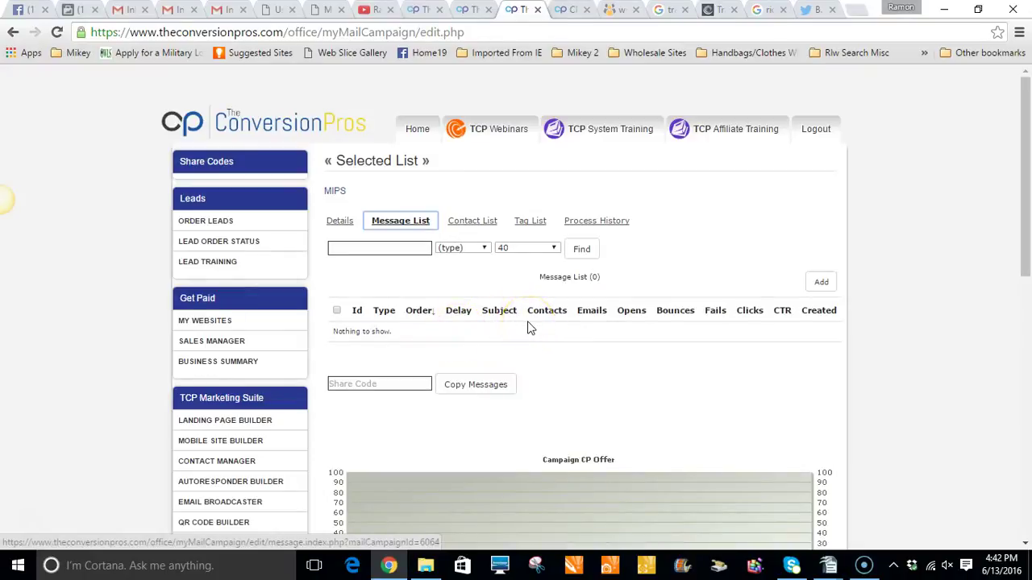
scroll(529, 328, "down", 1)
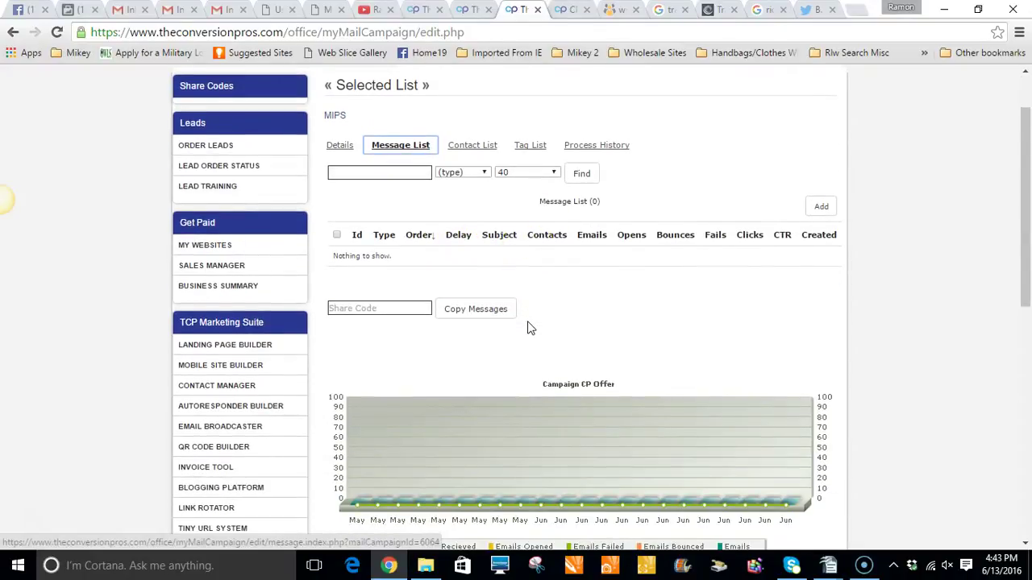
scroll(529, 328, "down", 3)
scroll(529, 327, "up", 2)
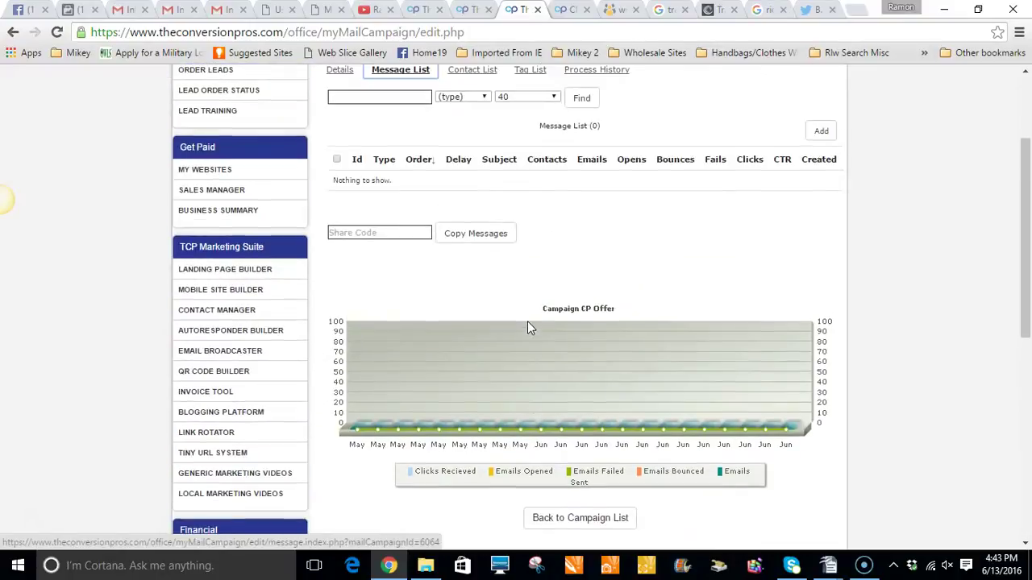
scroll(529, 327, "up", 1)
scroll(438, 279, "up", 1)
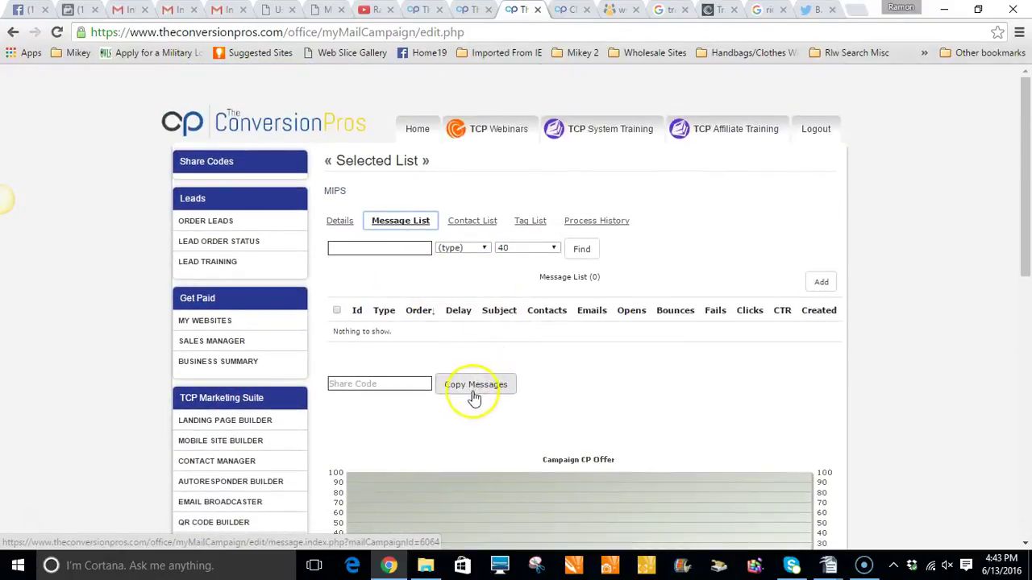
left_click(818, 284)
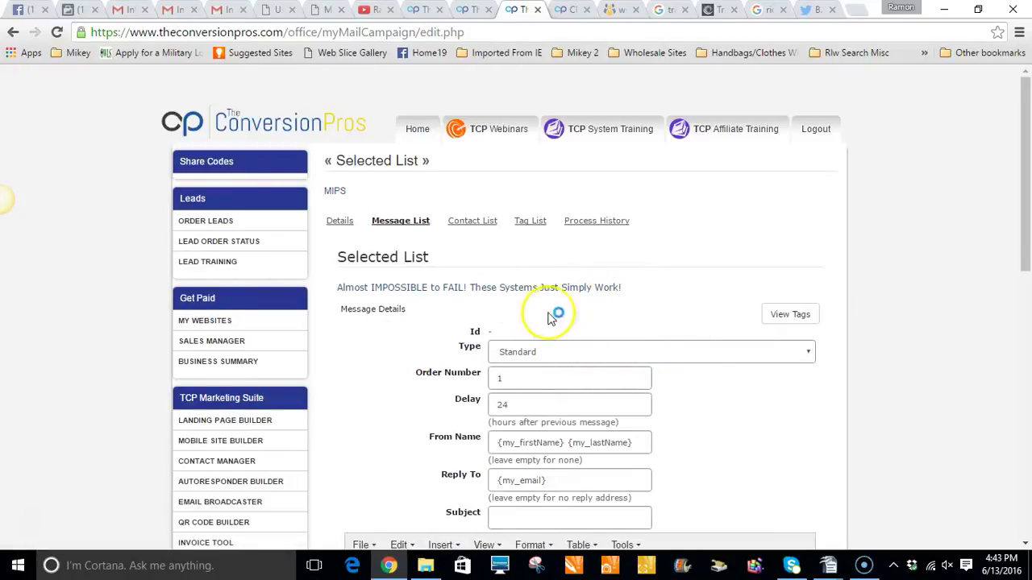
- Keep the message type as Standard and set its order number to 0
scroll(619, 305, "down", 1)
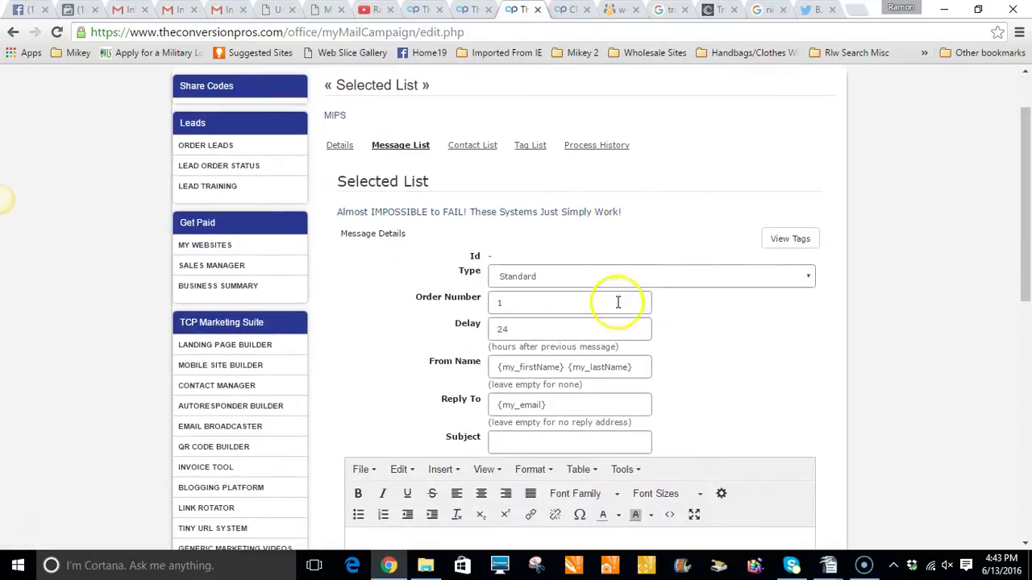
left_click(783, 276)
left_click(776, 293)
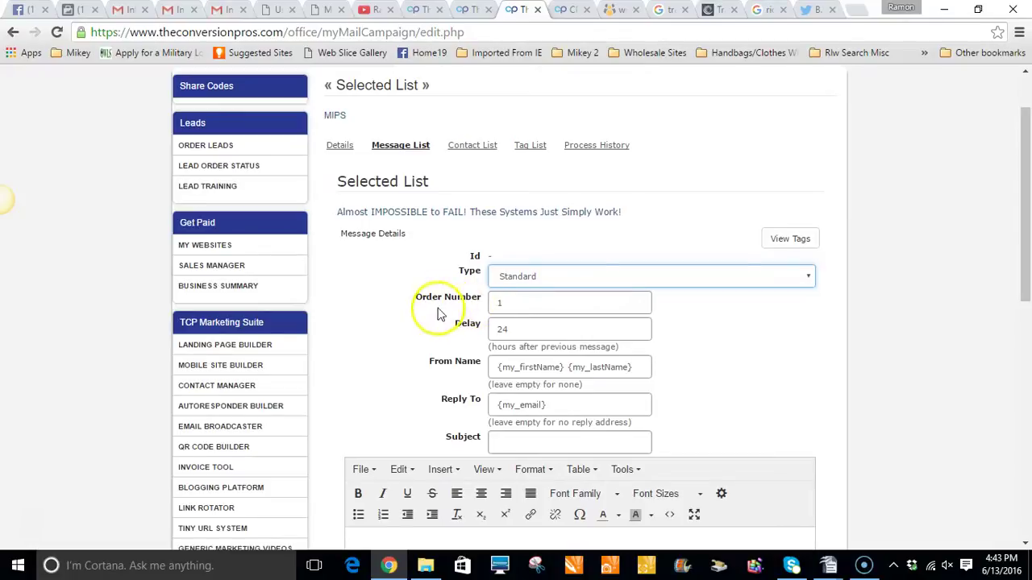
left_click(509, 304)
key("BackSpace")
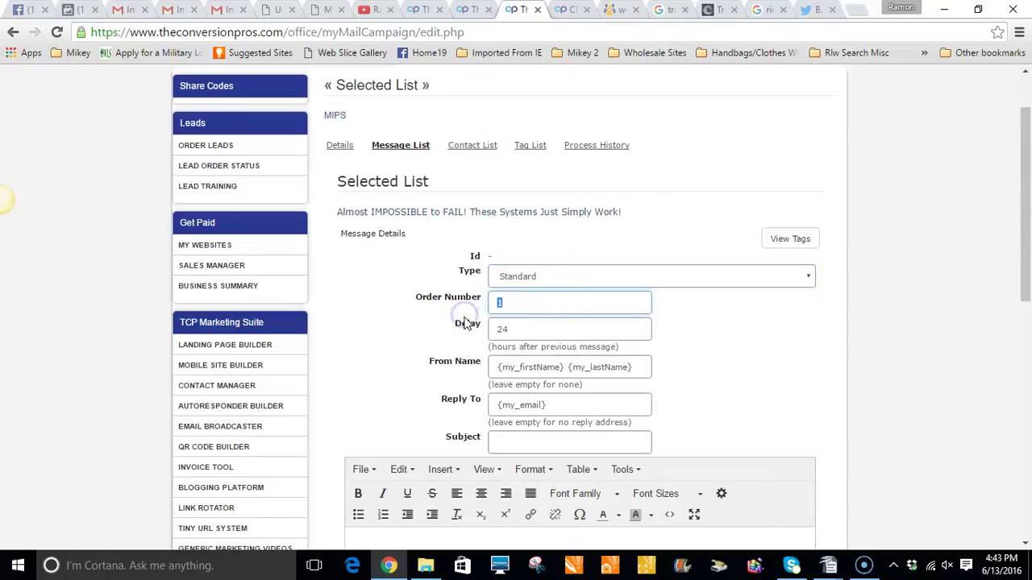
type("0")
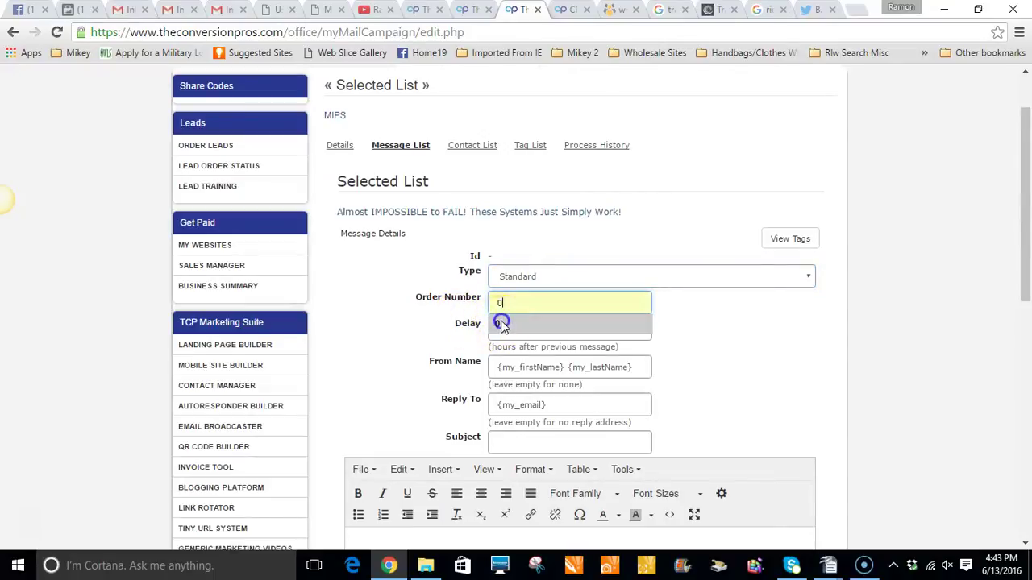
left_click(496, 324)
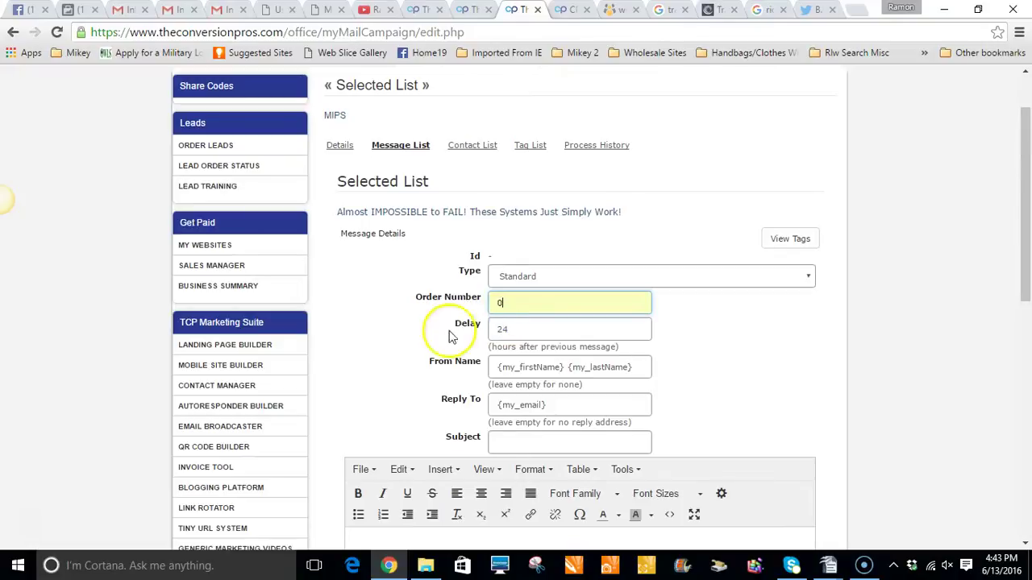
- Set the message's delay to 0 hours after the previous message
double_click(517, 328)
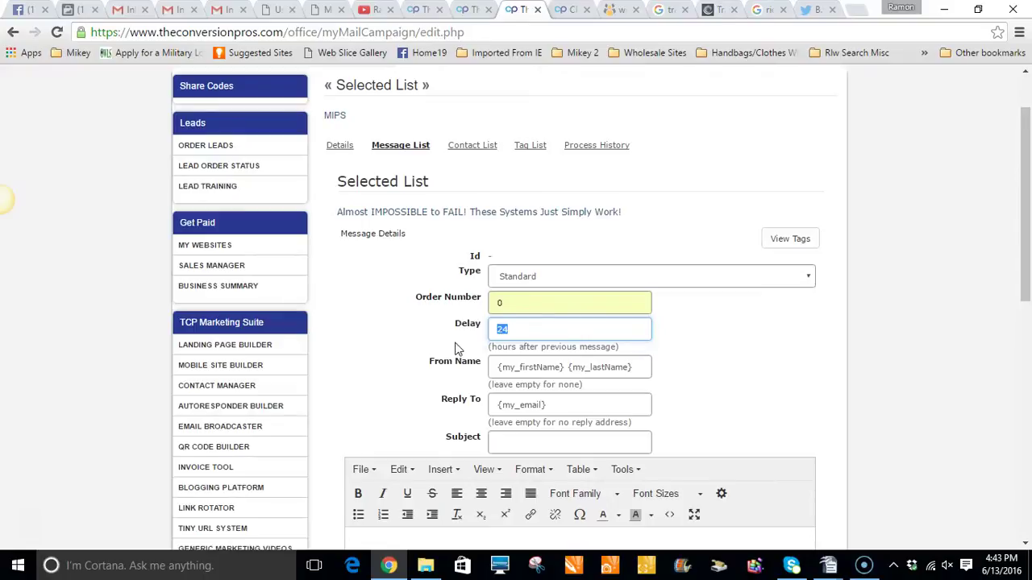
type("0")
left_click(496, 326)
left_click(719, 333)
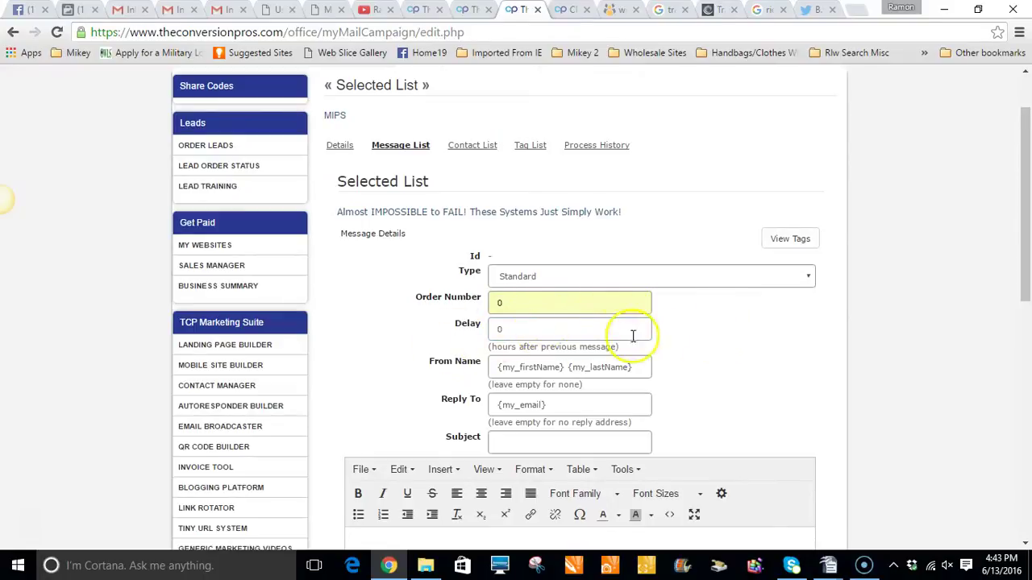
- Examine the message's From Name, Reply To, Subject and body fields
scroll(738, 352, "down", 1)
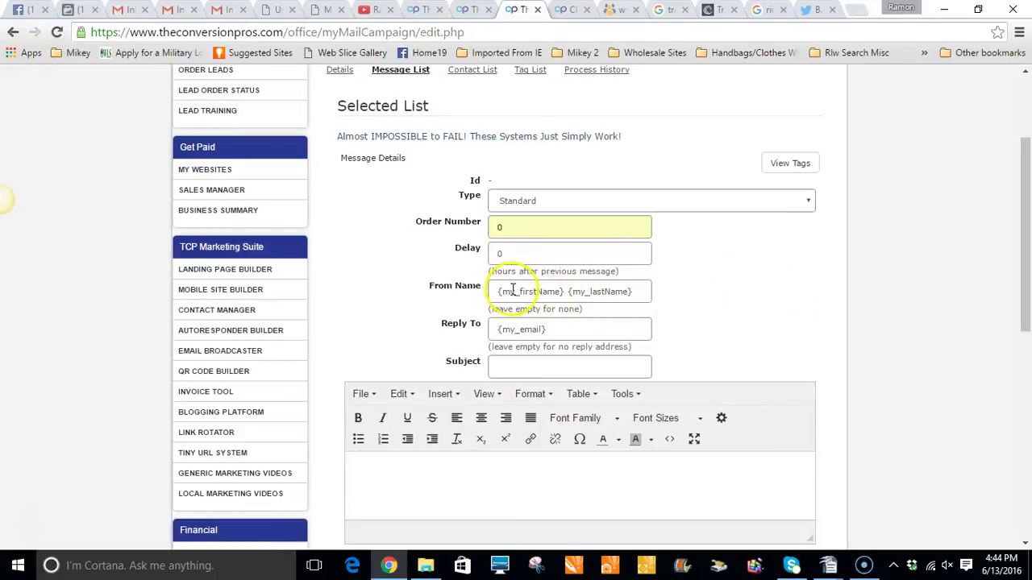
scroll(510, 303, "down", 1)
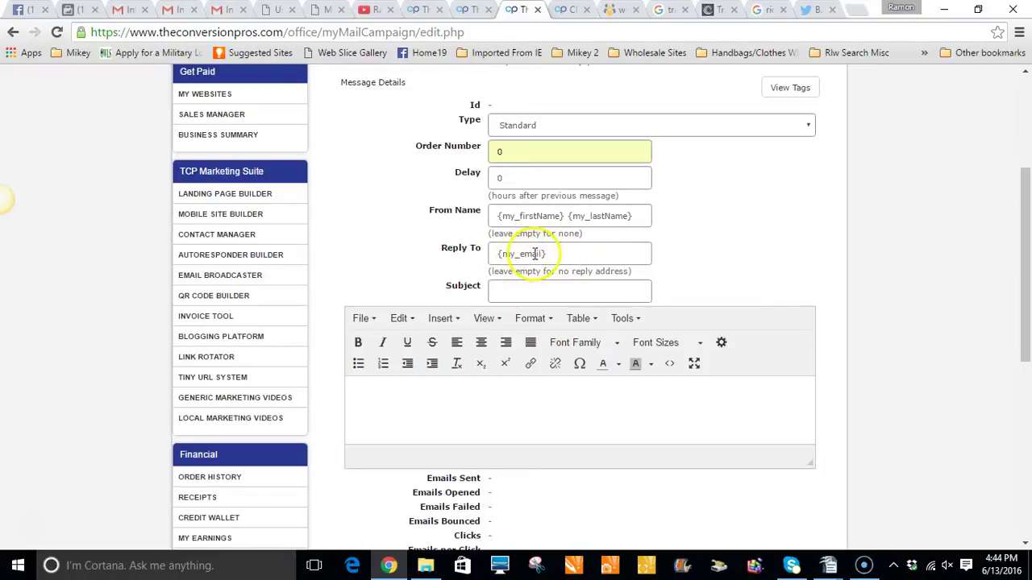
left_click(513, 292)
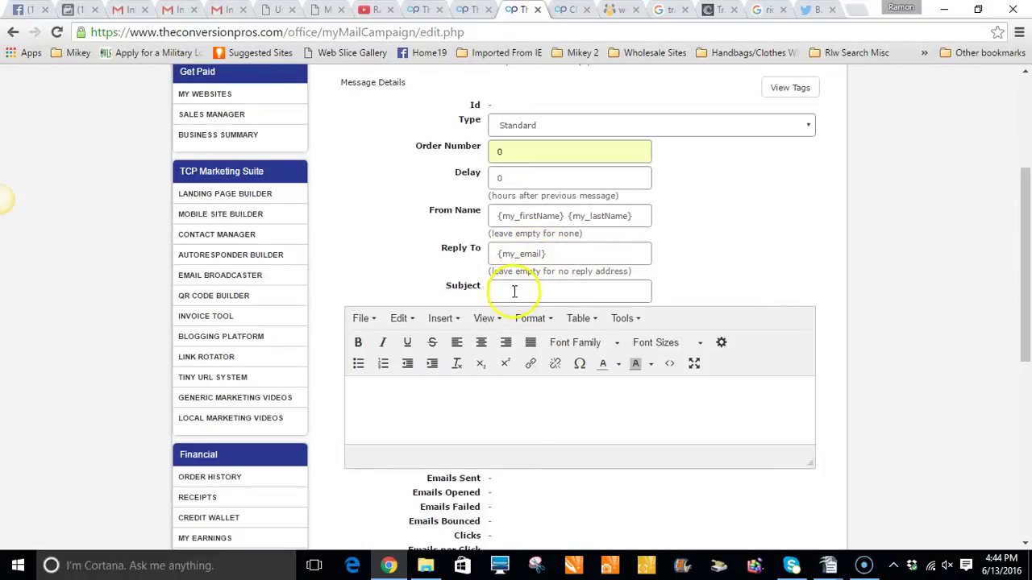
scroll(493, 372, "down", 2)
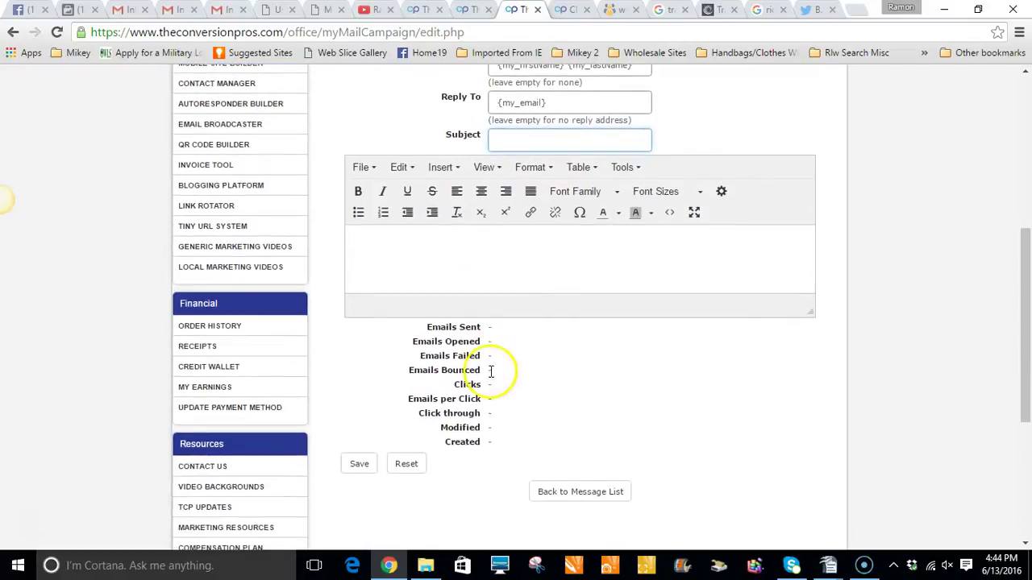
scroll(613, 246, "up", 1)
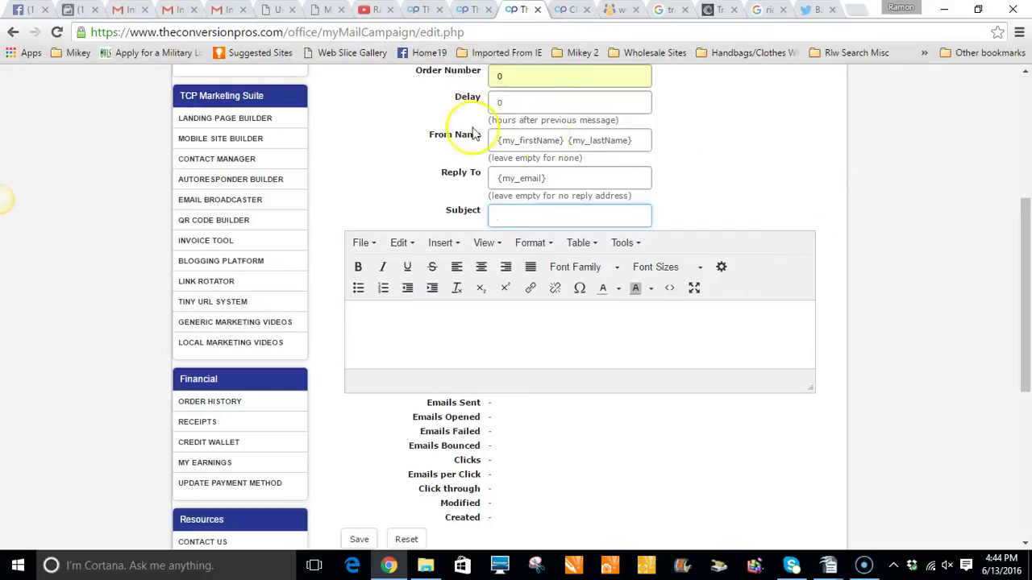
- Switch to the Gmail account that holds the reference emails and search it by the reference sender's name
left_click(219, 11)
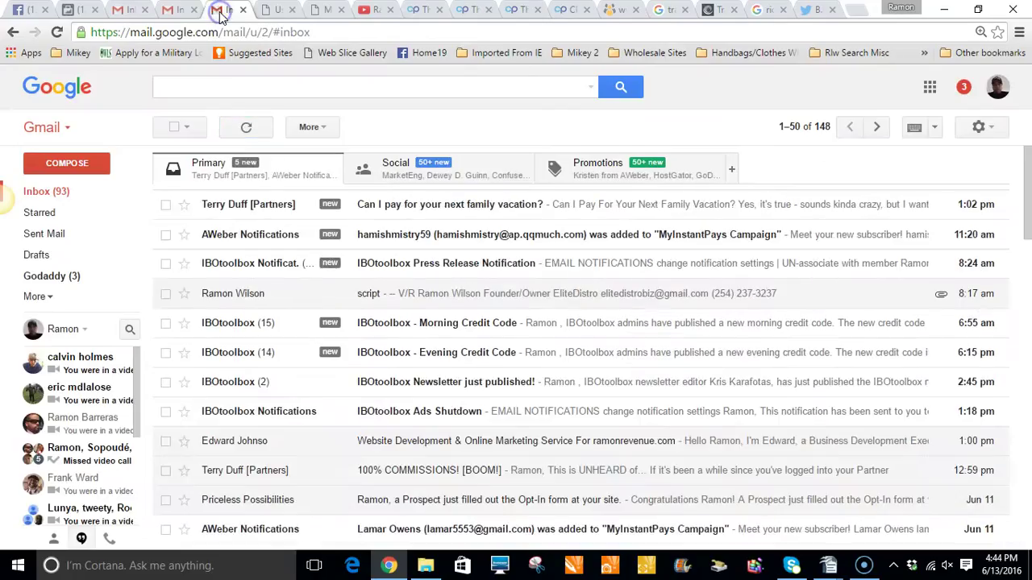
left_click(173, 11)
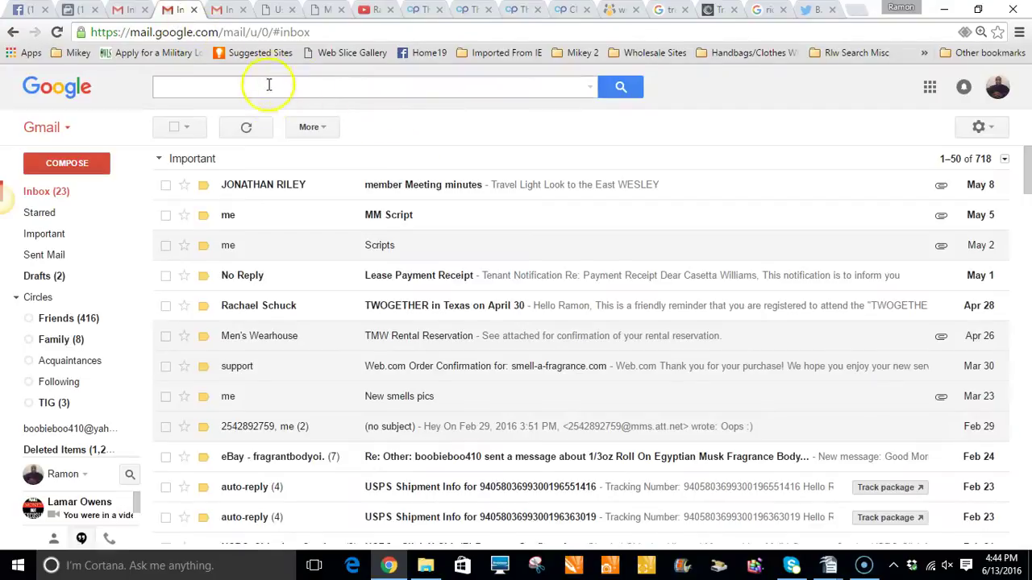
left_click(127, 10)
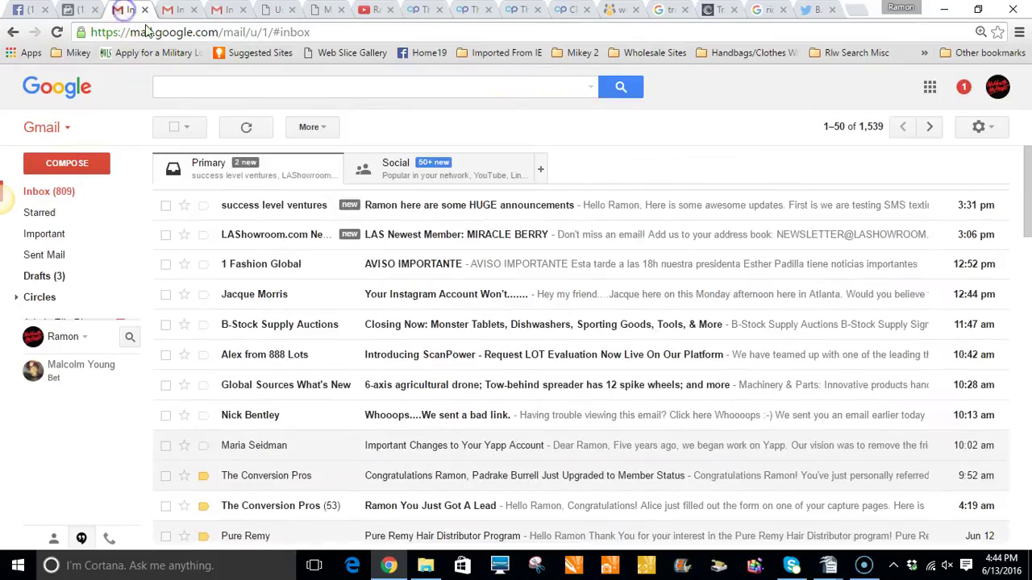
left_click(232, 89)
type("Mary")
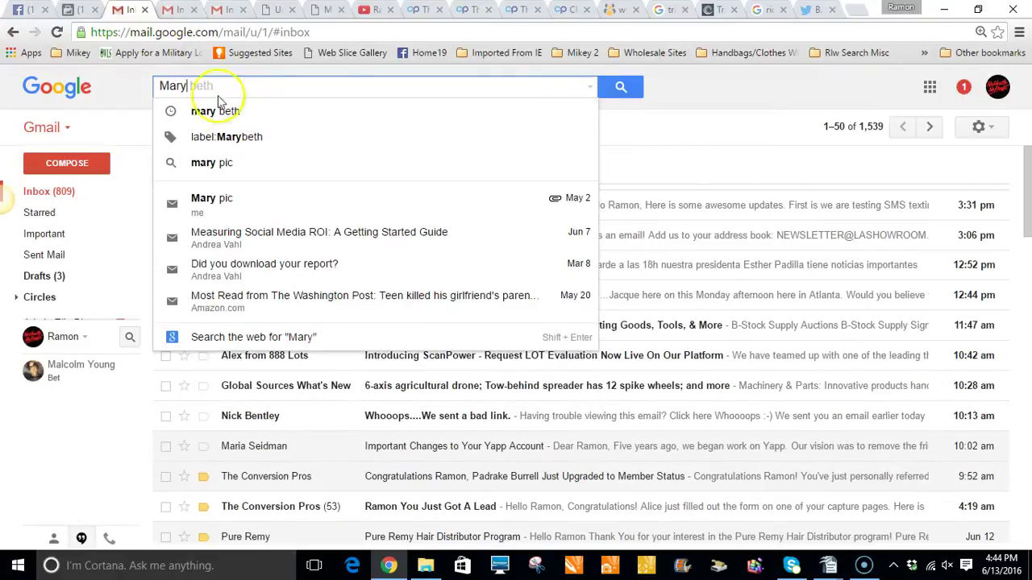
left_click(167, 111)
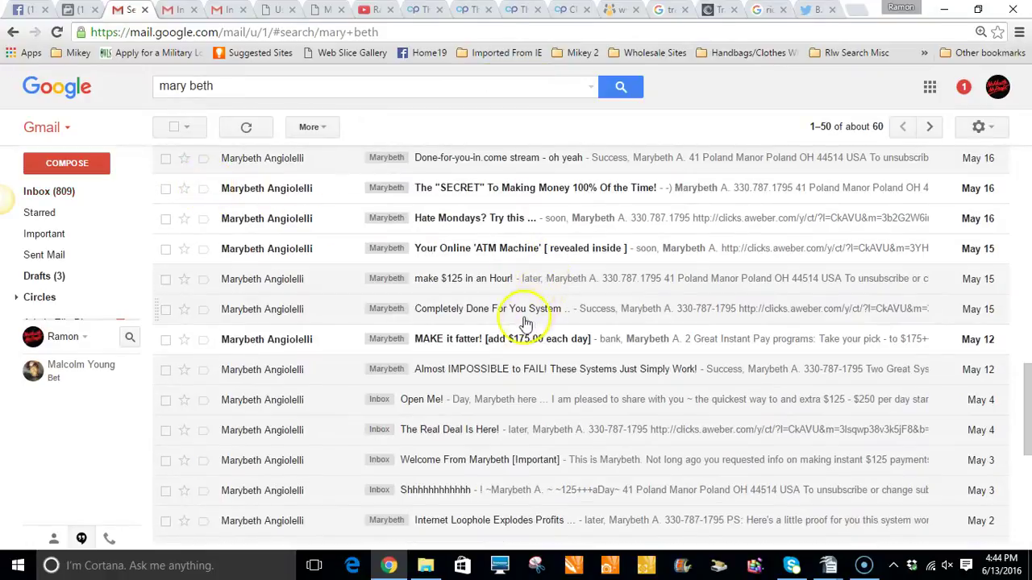
- Browse the sender's emails and open the one titled "First Alert: Brand New System for Fast Profits"
scroll(524, 323, "down", 2)
scroll(521, 330, "up", 1)
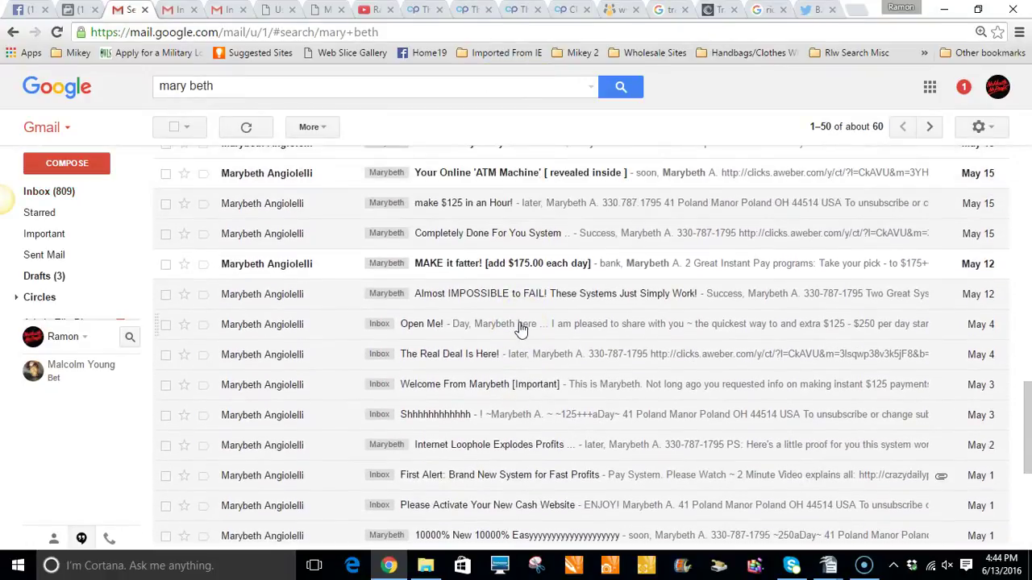
scroll(484, 290, "down", 3)
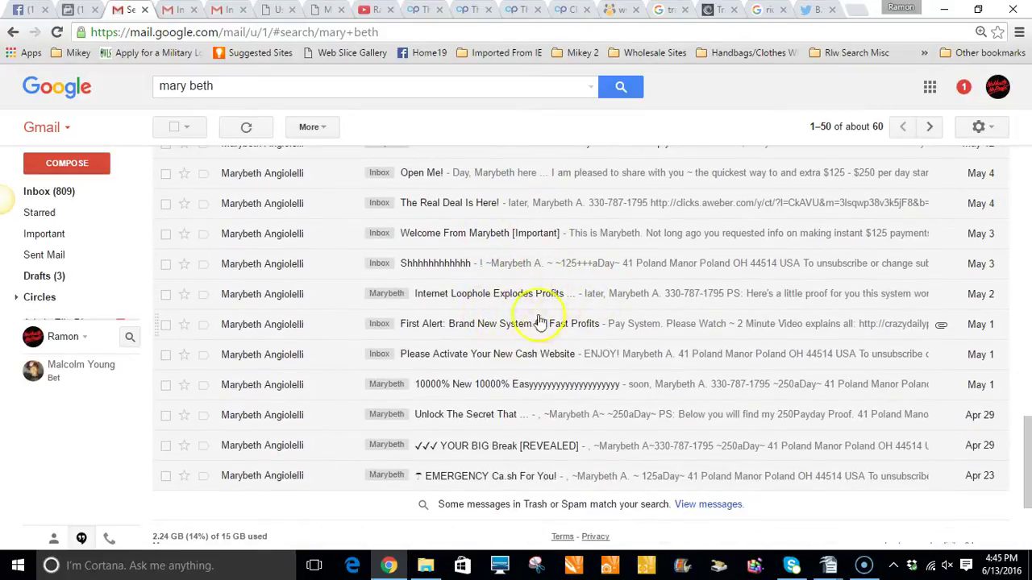
left_click(474, 327)
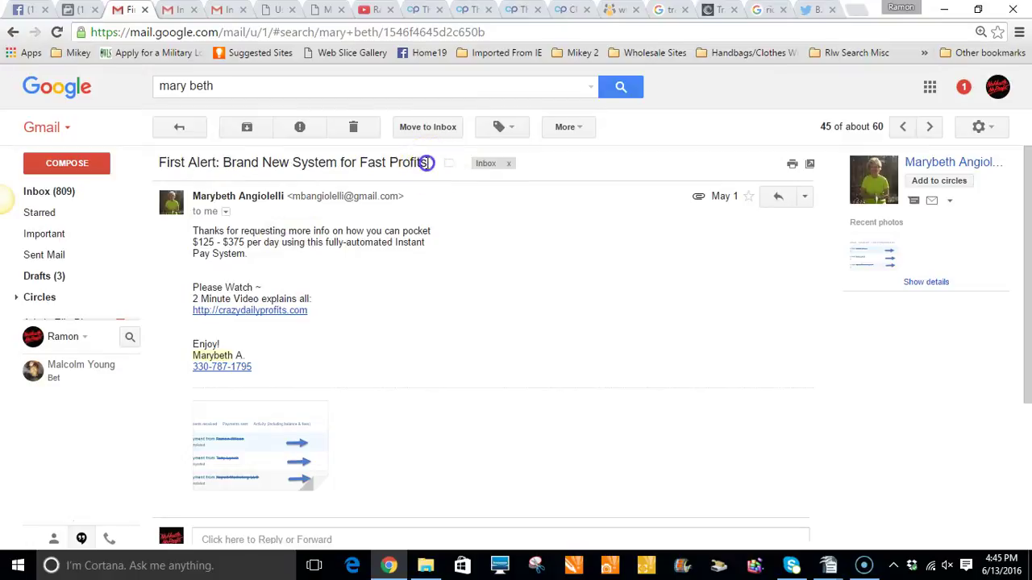
- Copy the email's subject line "First Alert: Brand New System for Fast Profits" into the Subject of the new campaign message
left_click_drag(428, 164, 145, 162)
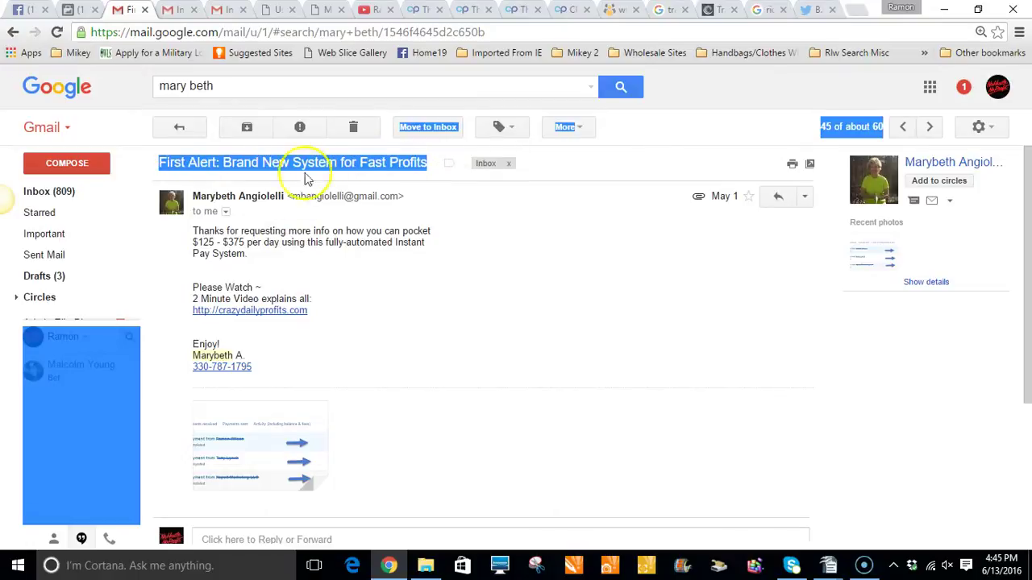
left_click(349, 179)
left_click_drag(427, 163, 155, 166)
right_click(188, 168)
left_click(194, 173)
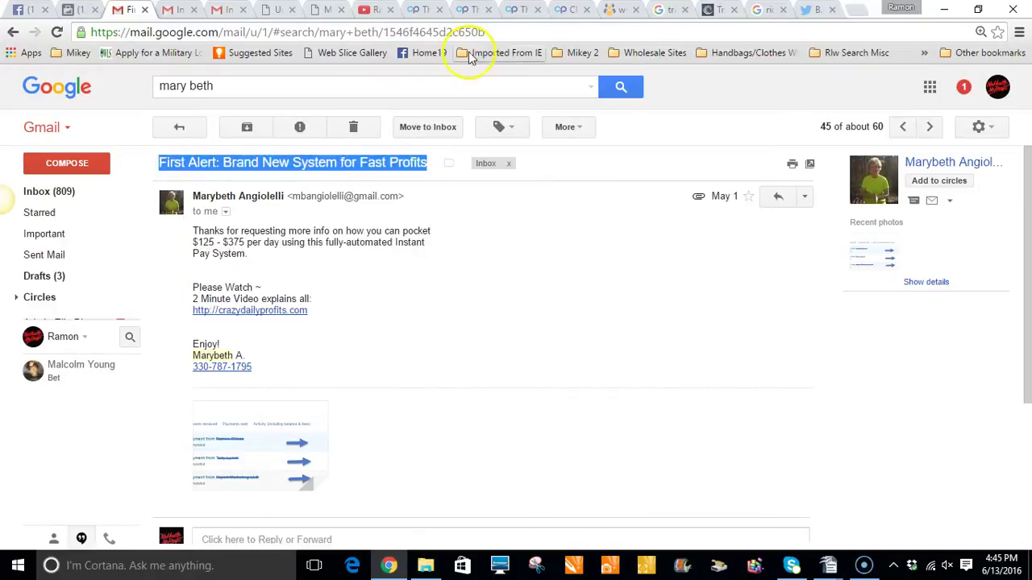
left_click(573, 13)
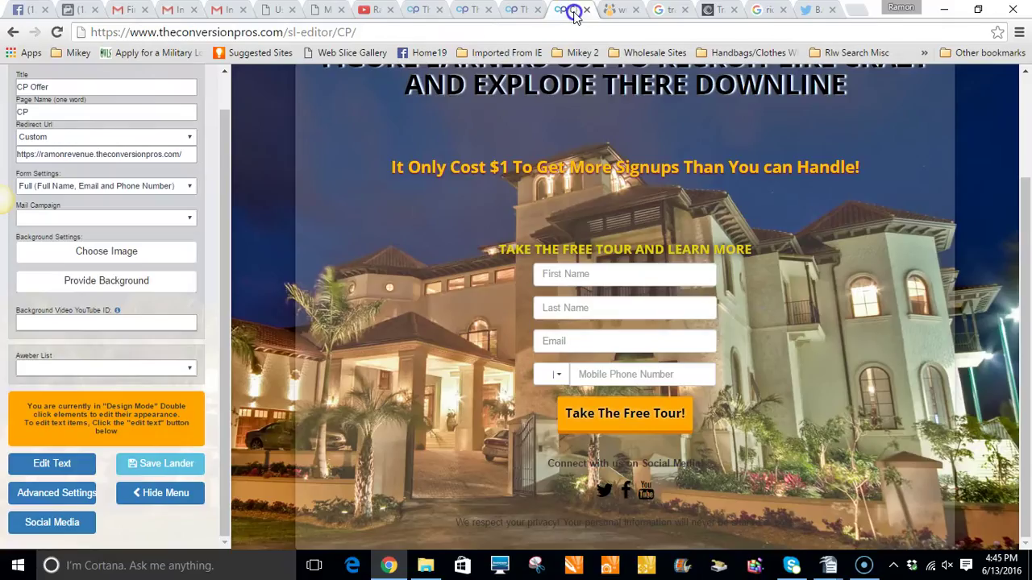
left_click(507, 11)
left_click(516, 214)
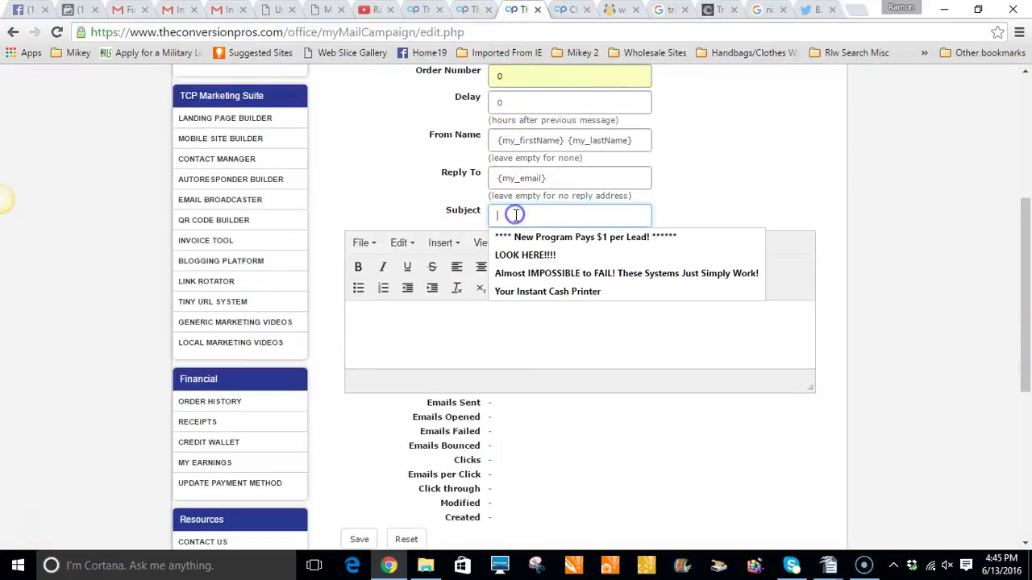
key("ctrl+v")
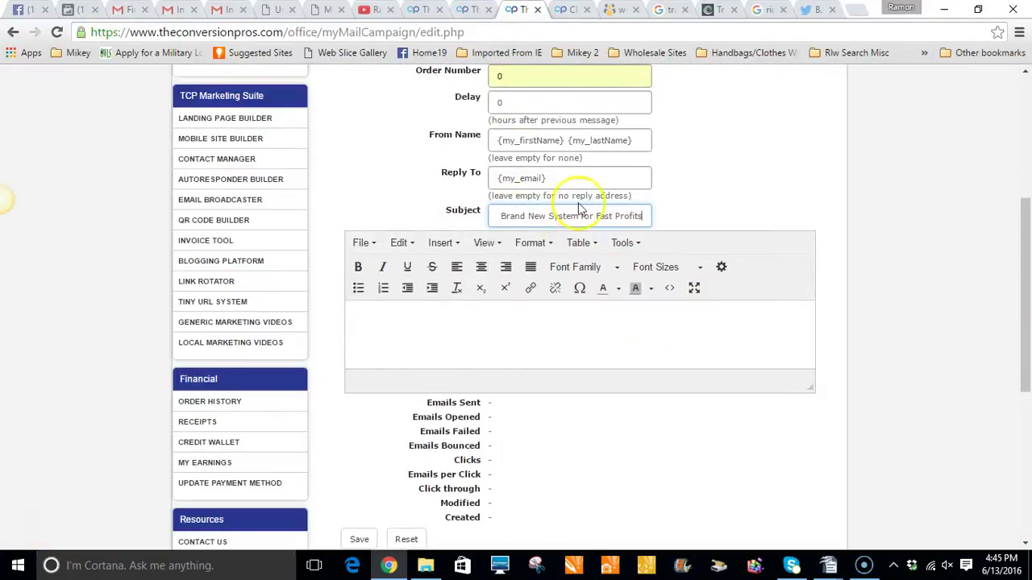
left_click(710, 209)
- Copy the reference email's full body text, including its signature, into the body of the campaign message
left_click(462, 325)
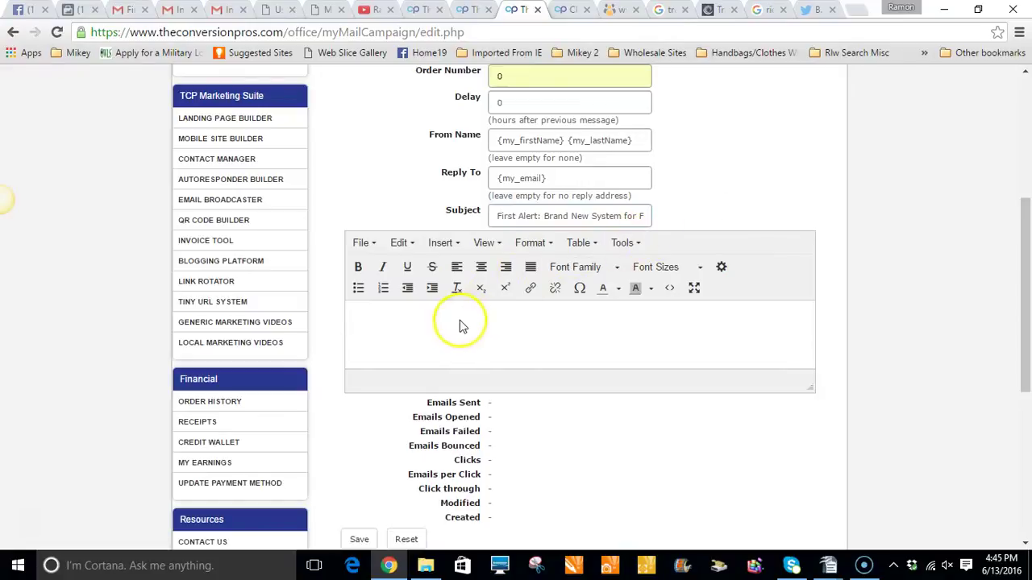
left_click(131, 11)
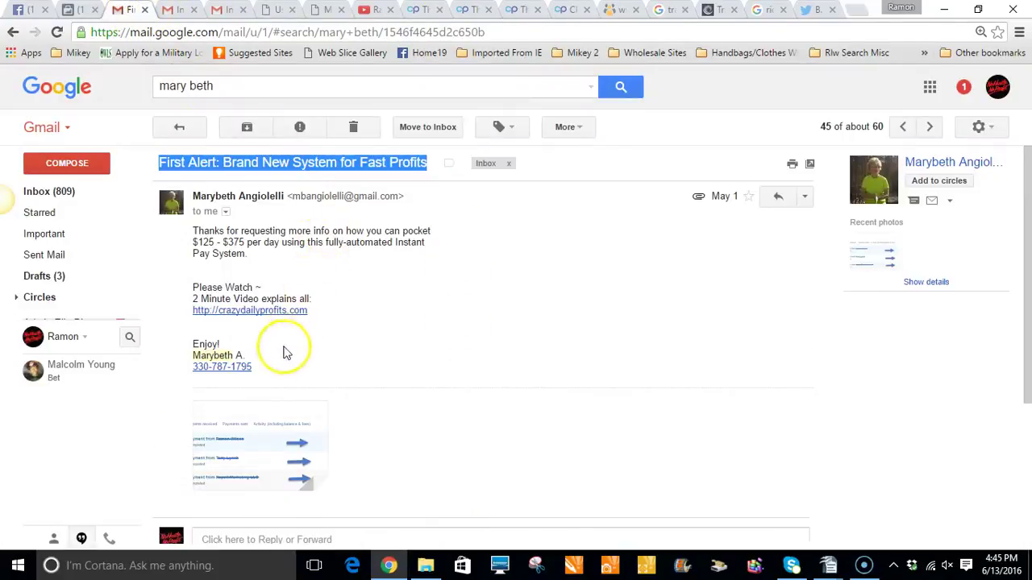
left_click_drag(269, 372, 187, 233)
right_click(315, 235)
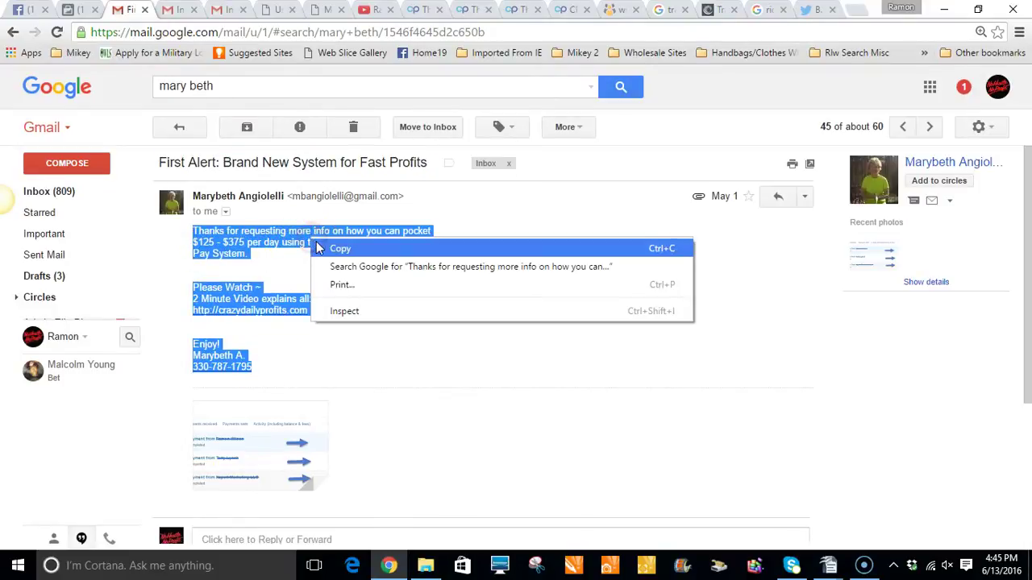
left_click(322, 246)
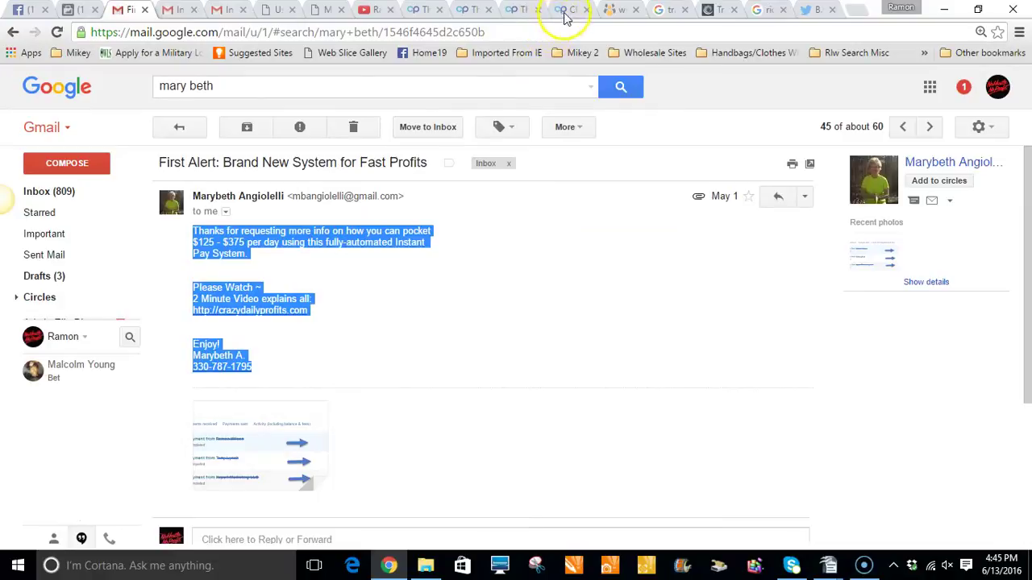
left_click(516, 15)
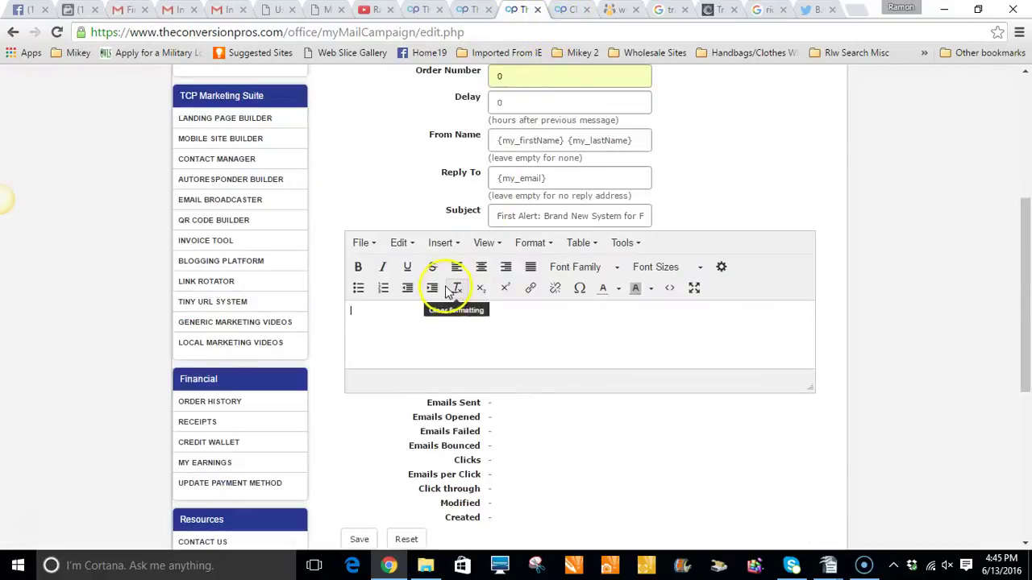
key("ctrl+v")
- Review the campaign message's fields and pasted body, and compare them with the sign-up form on the CP Offer landing page
scroll(532, 328, "up", 5)
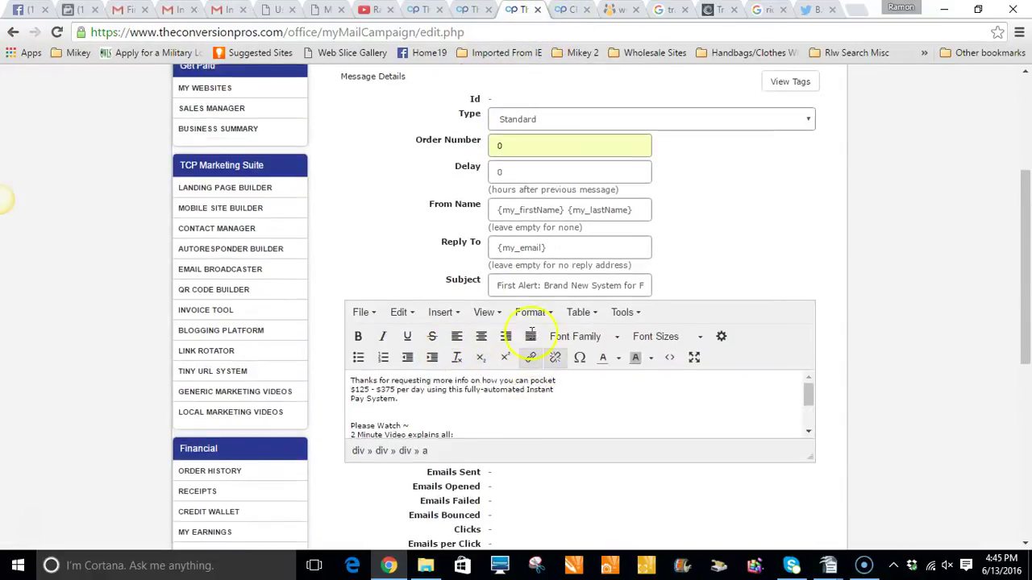
scroll(926, 274, "down", 4)
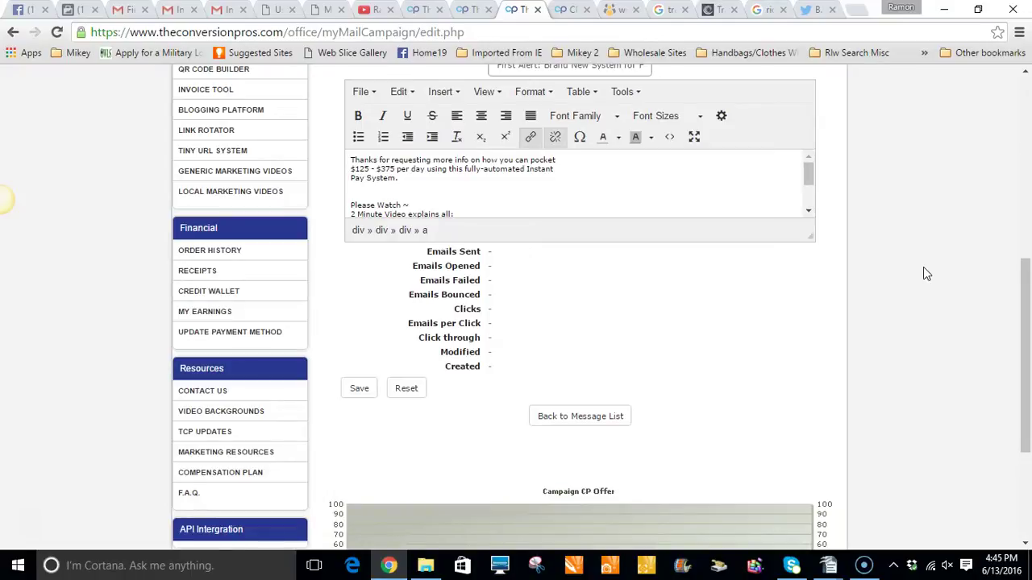
left_click(813, 172)
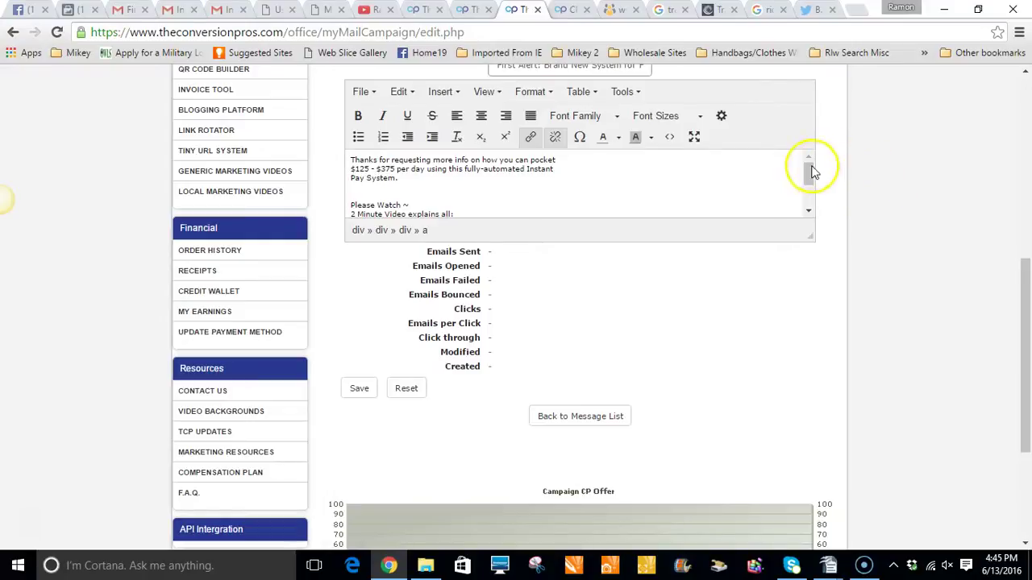
scroll(850, 157, "up", 3)
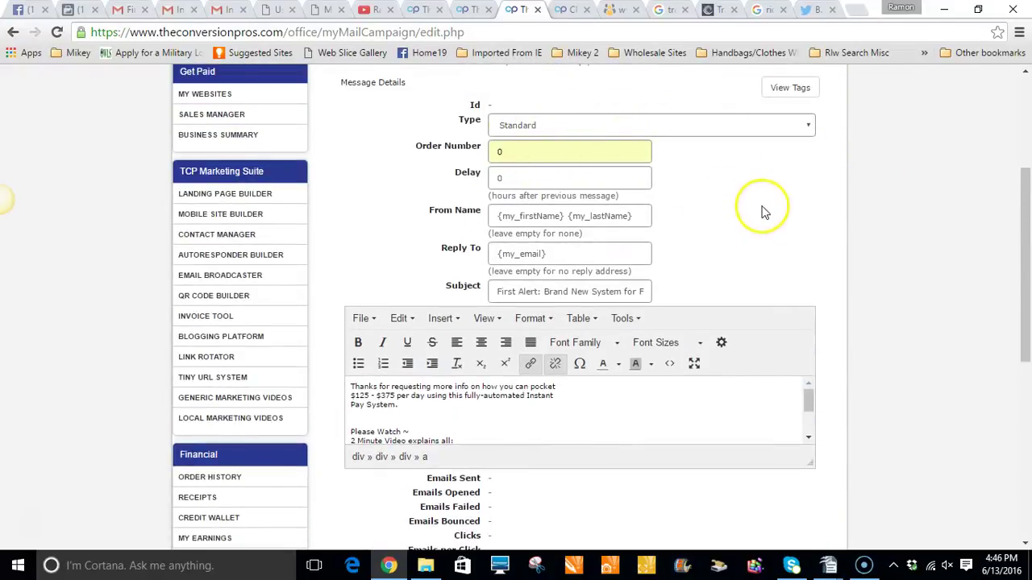
left_click(568, 10)
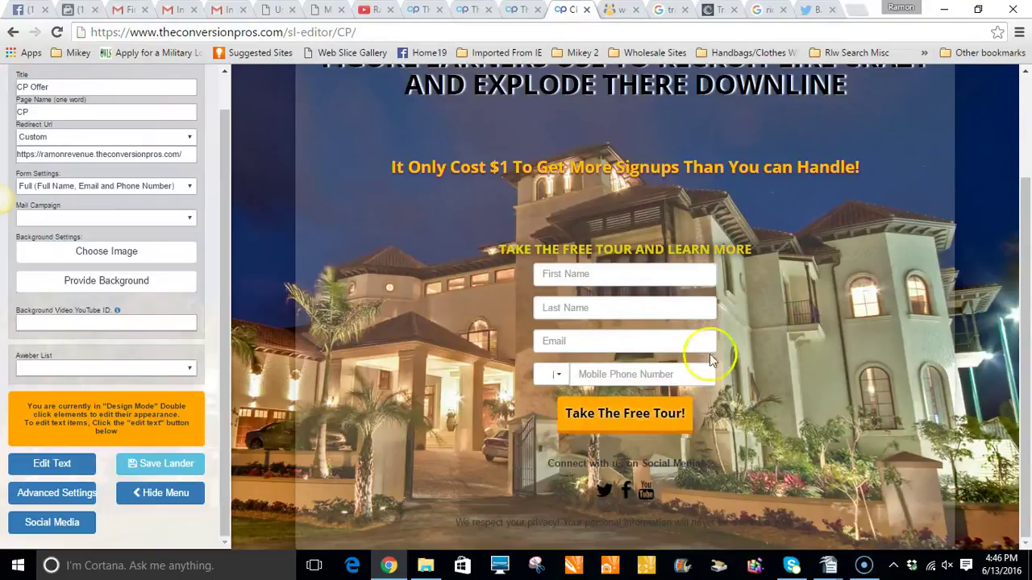
left_click(515, 12)
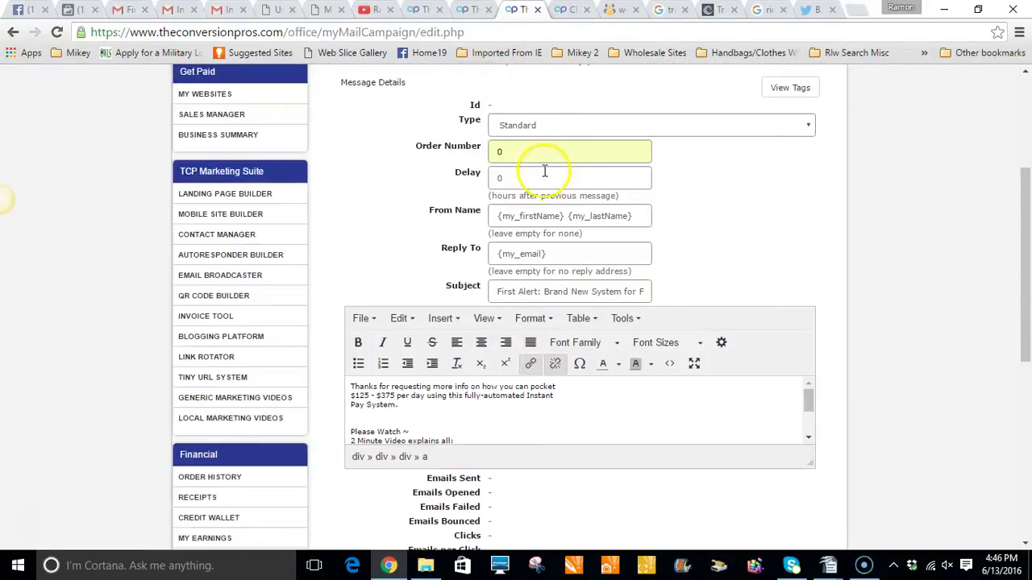
left_click(564, 9)
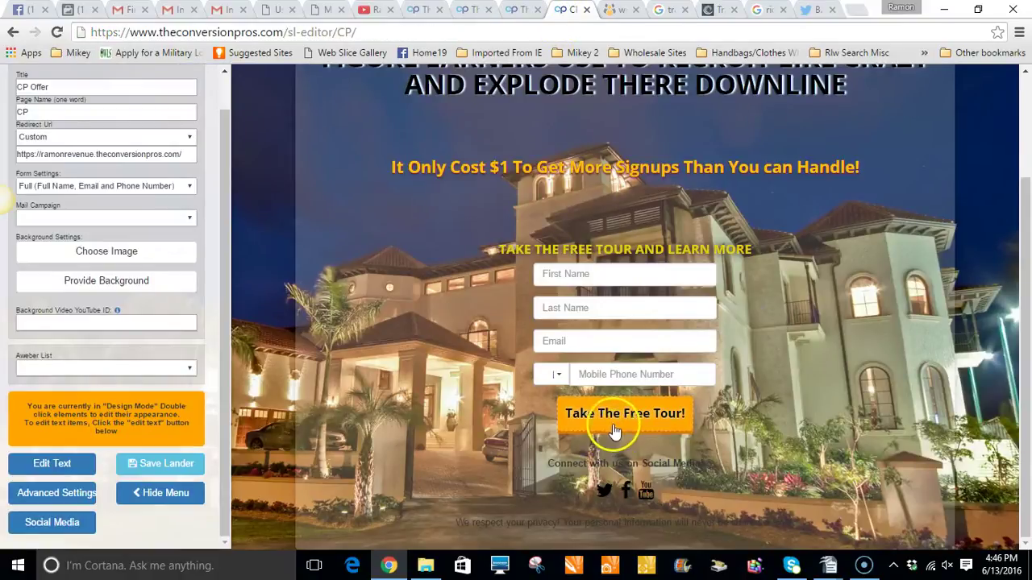
left_click(513, 11)
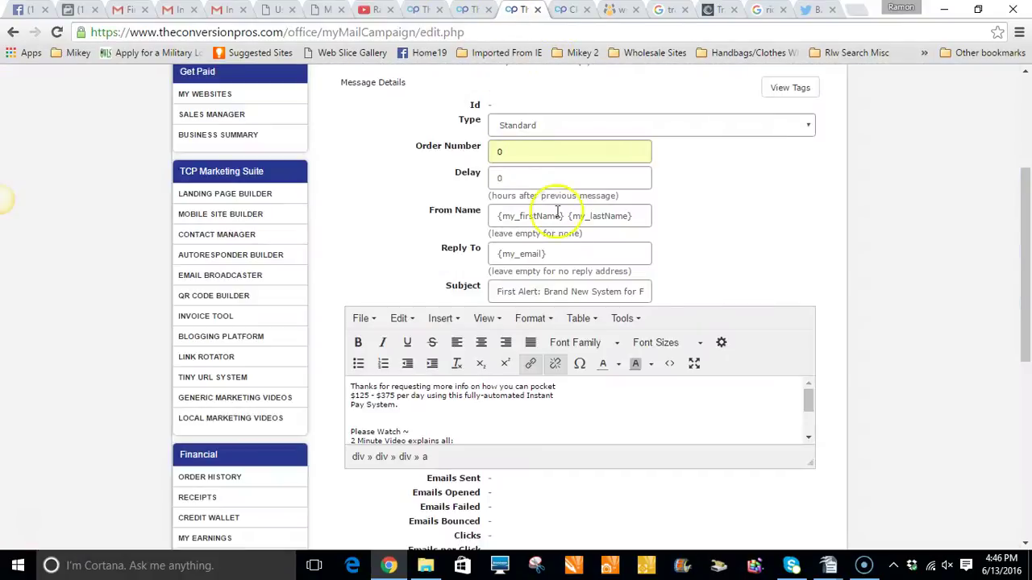
scroll(736, 242, "down", 2)
scroll(749, 242, "down", 1)
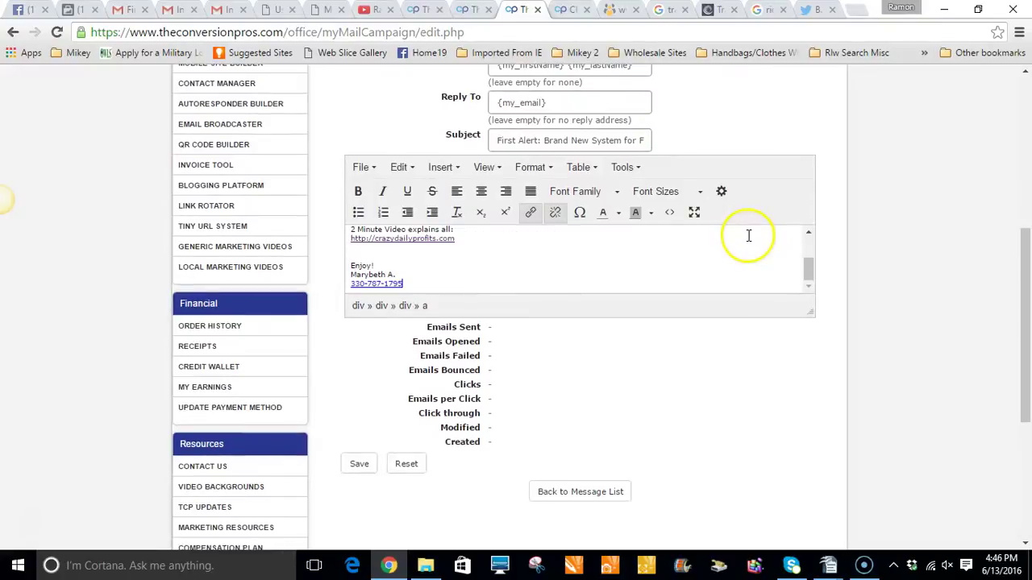
scroll(784, 216, "up", 2)
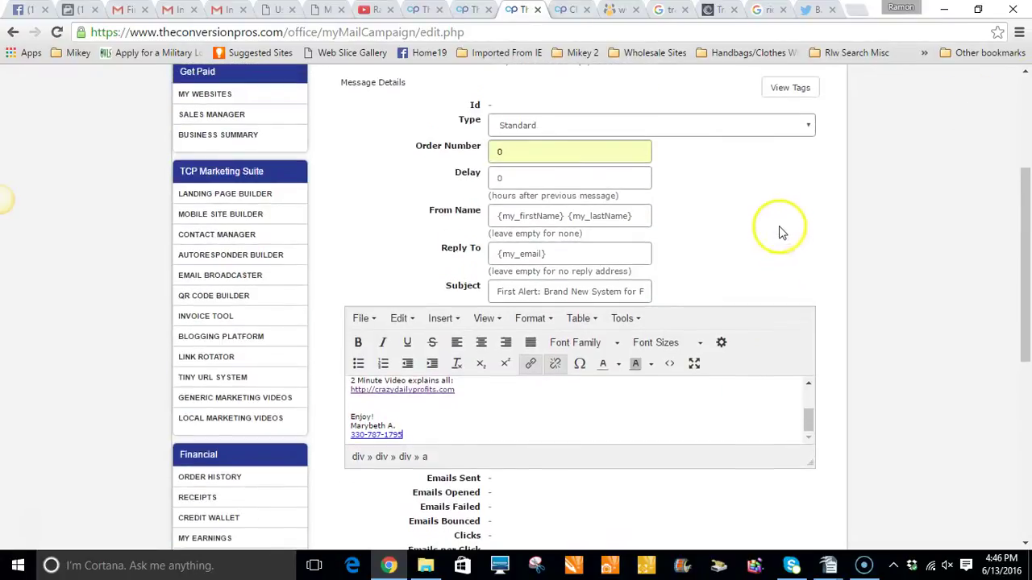
scroll(809, 387, "up", 3)
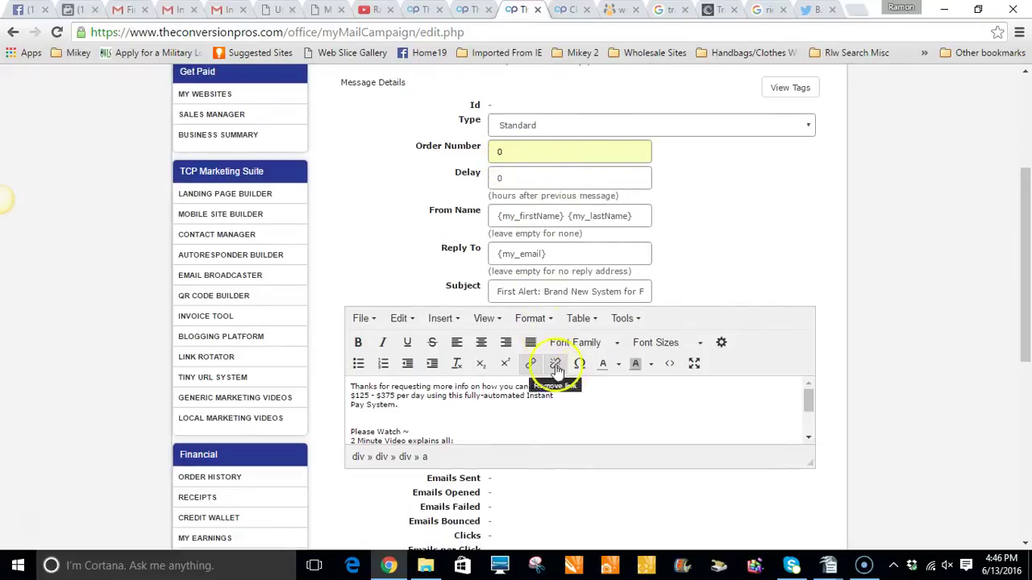
- Delete the entire pasted text, including the signature, from the campaign message's body
scroll(995, 263, "down", 2)
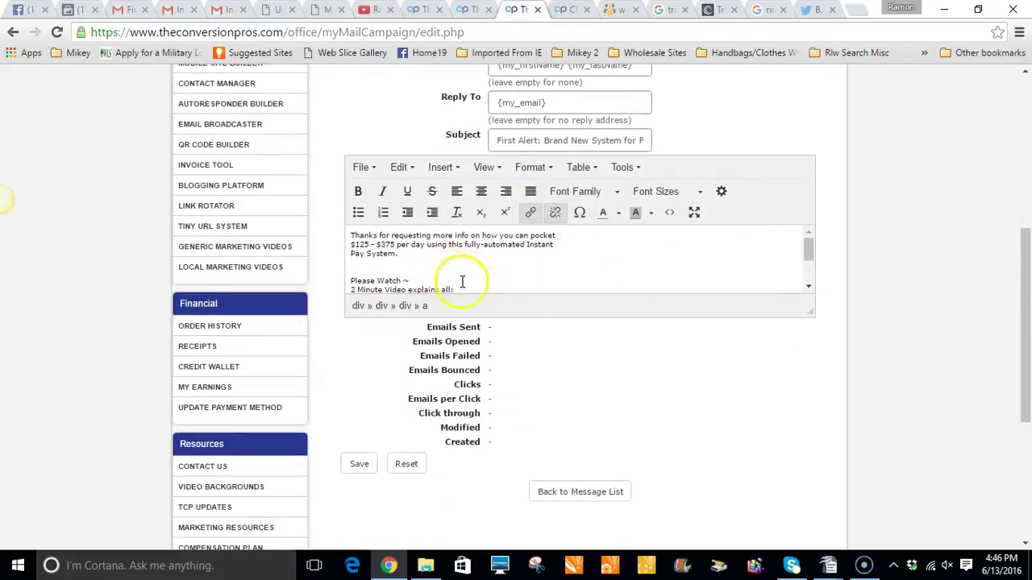
scroll(460, 282, "down", 3)
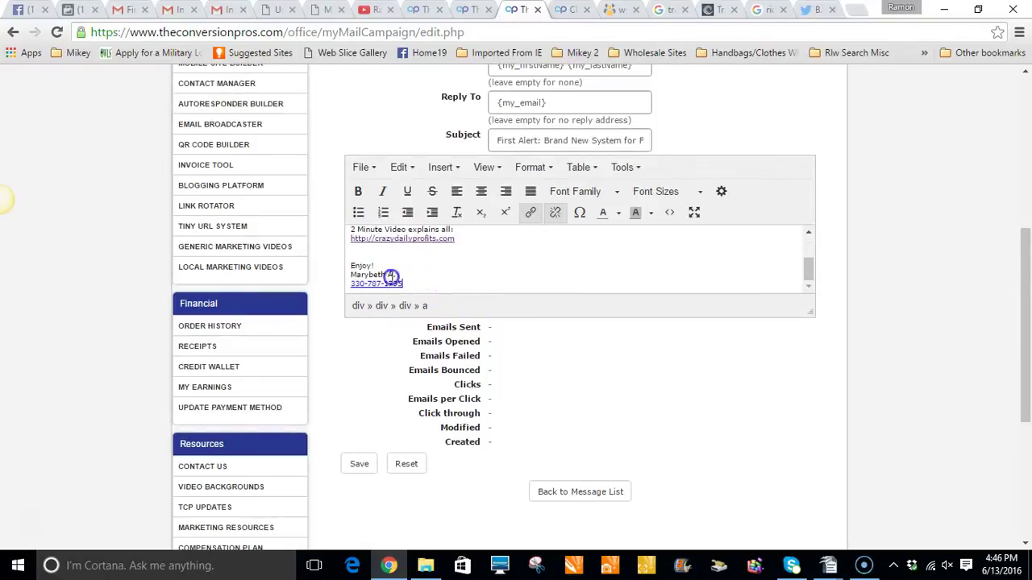
left_click_drag(392, 279, 337, 224)
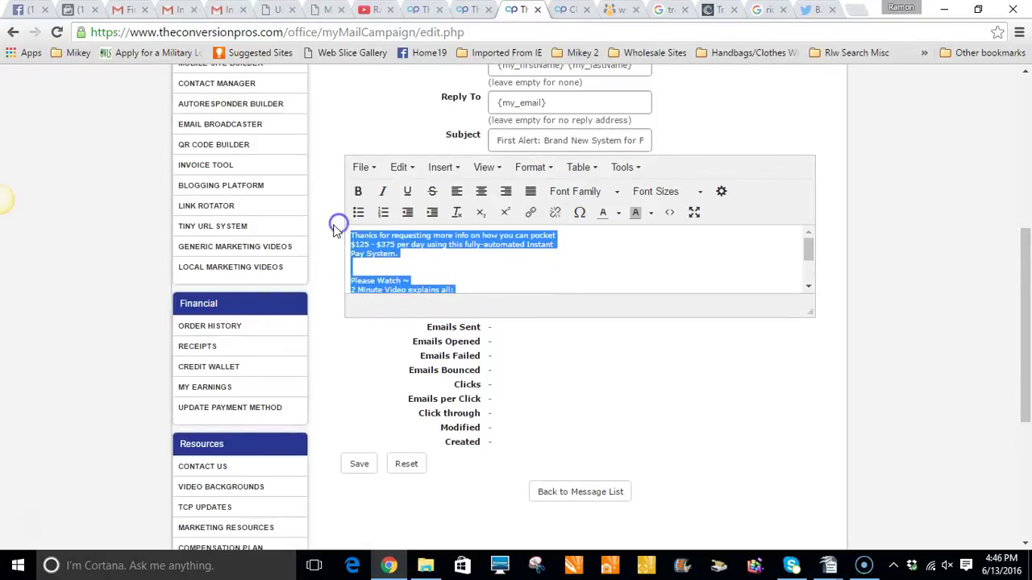
key("BackSpace")
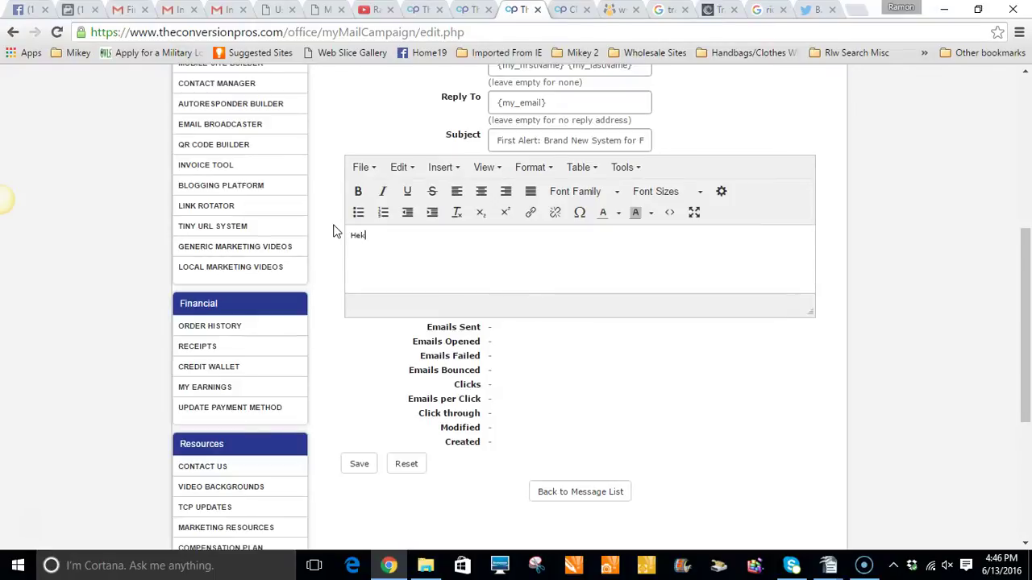
- Write a "Hello," greeting and a paragraph thanking for the interest, promoting leads-list building and weekly income, and ending "please click the link below."
type("Hello,")
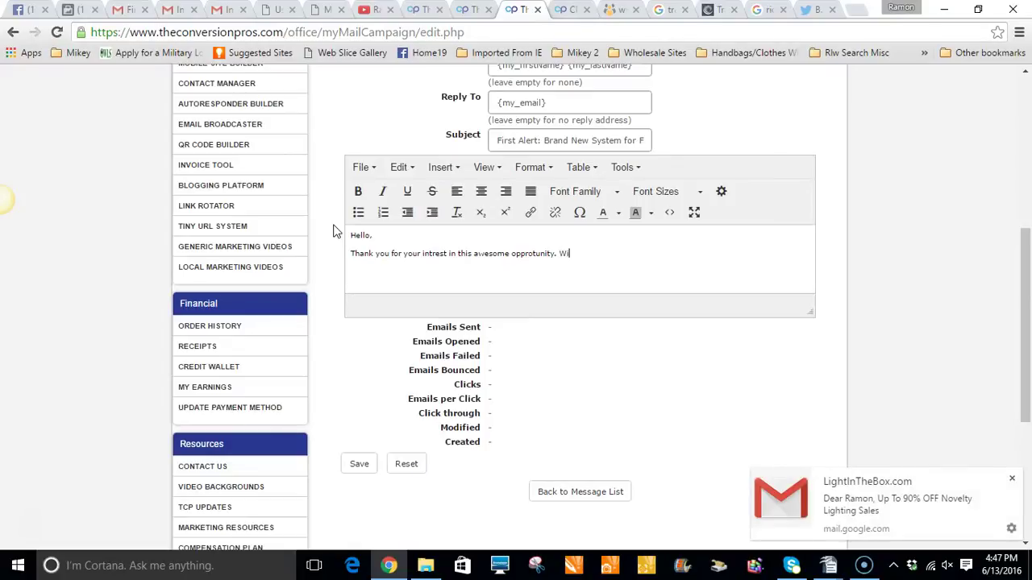
type("the system that")
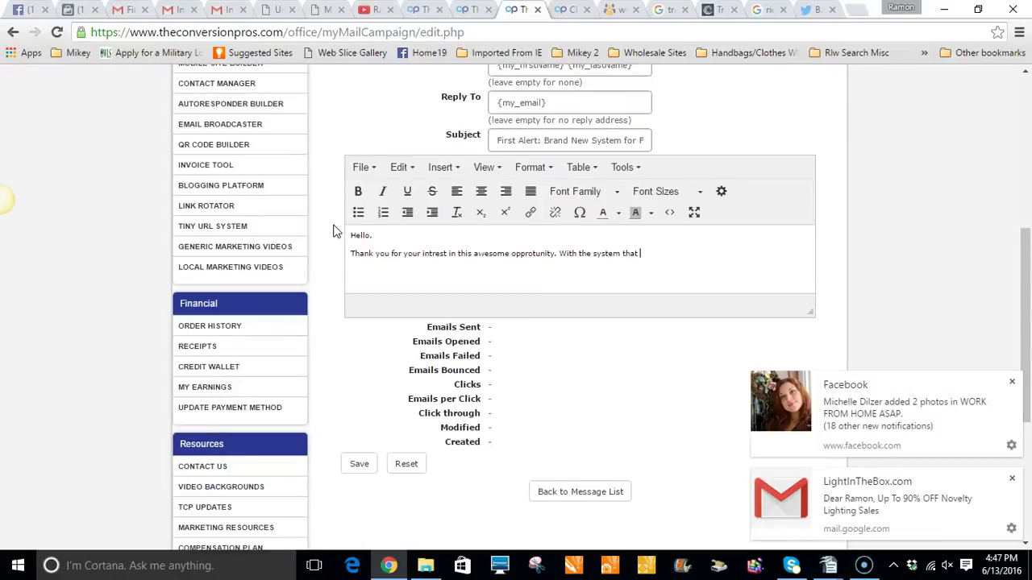
type("al")
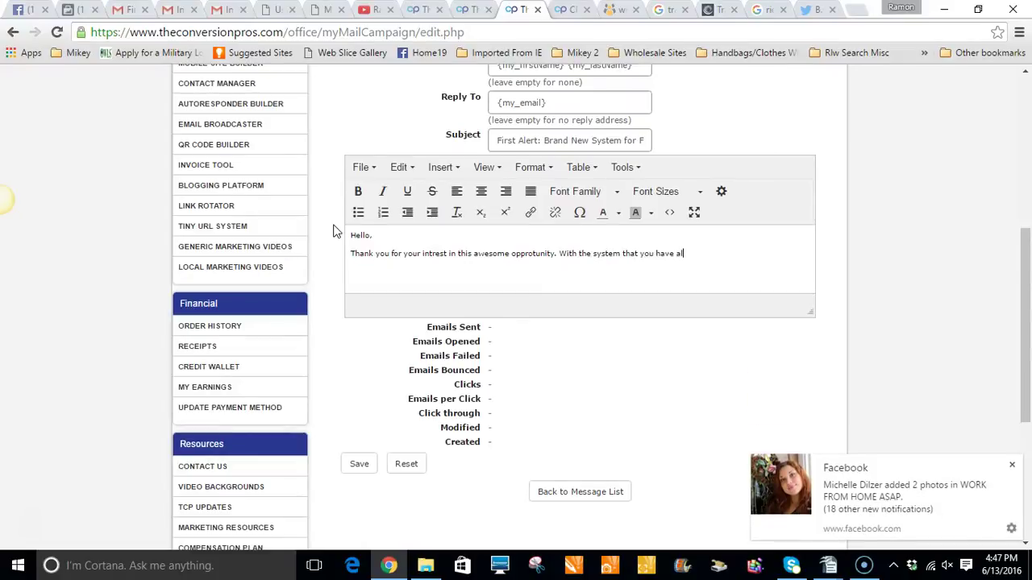
type("ready")
type("r leads list and")
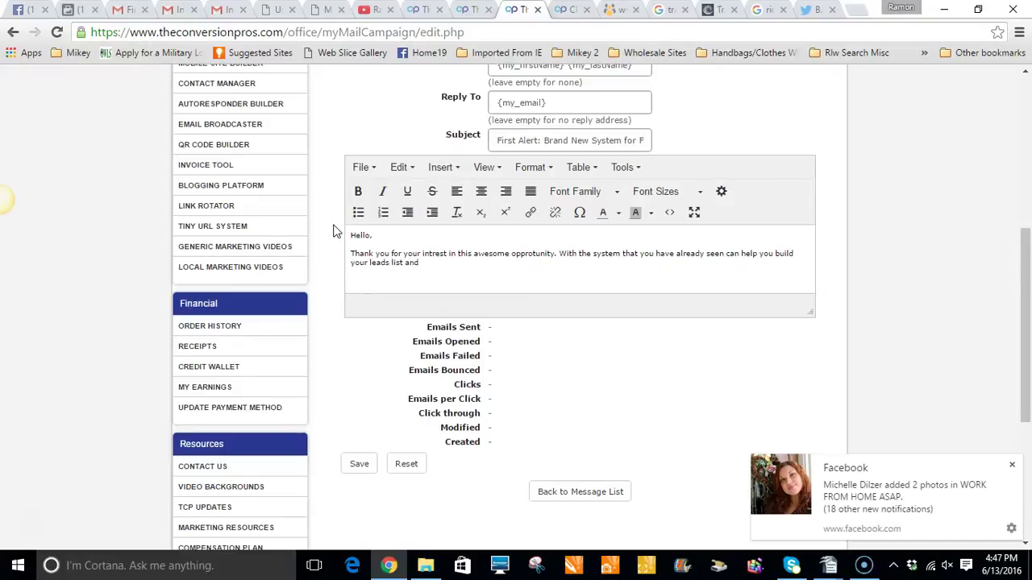
type("ke")
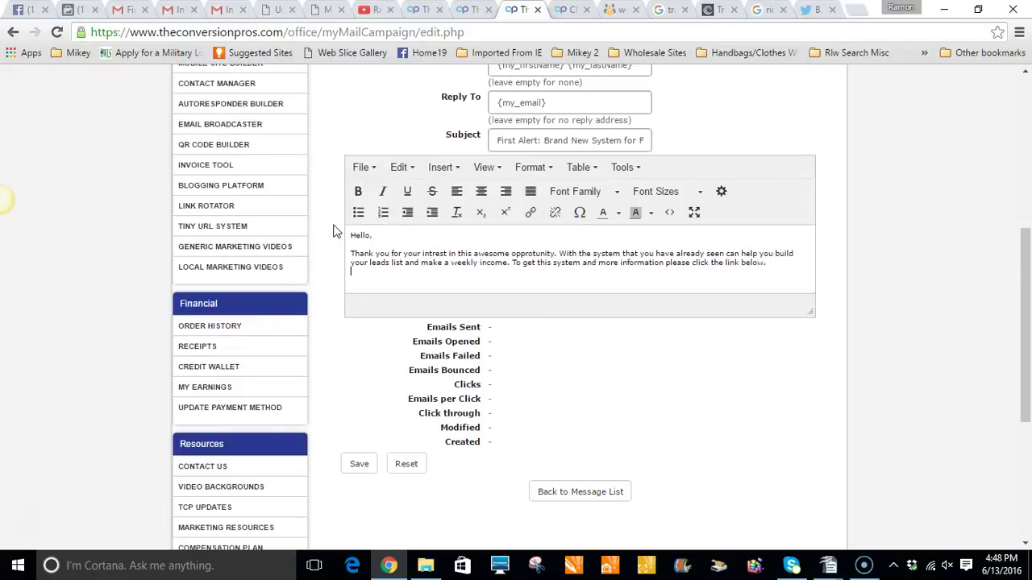
- Open the My Websites page with the TCP affiliate links in a new browser tab, keeping the message draft open
left_click(472, 10)
scroll(268, 224, "down", 4)
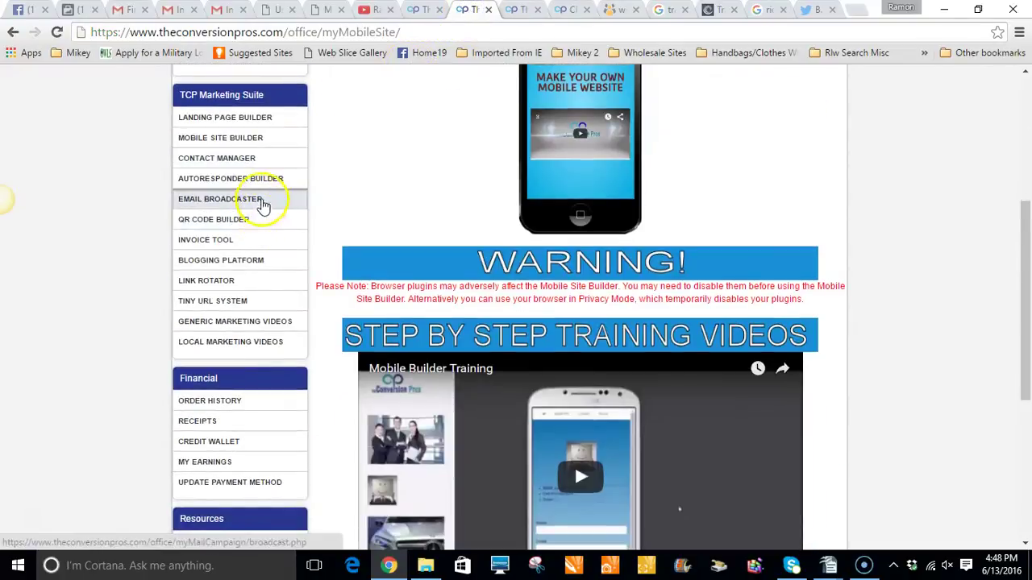
scroll(224, 192, "down", 2)
scroll(231, 202, "down", 1)
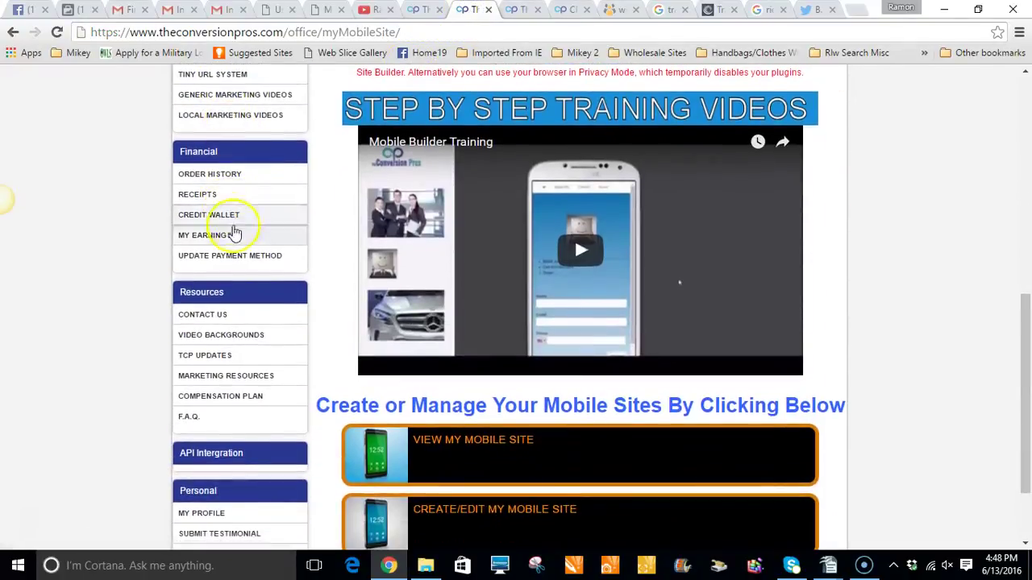
scroll(244, 265, "down", 1)
scroll(247, 273, "down", 1)
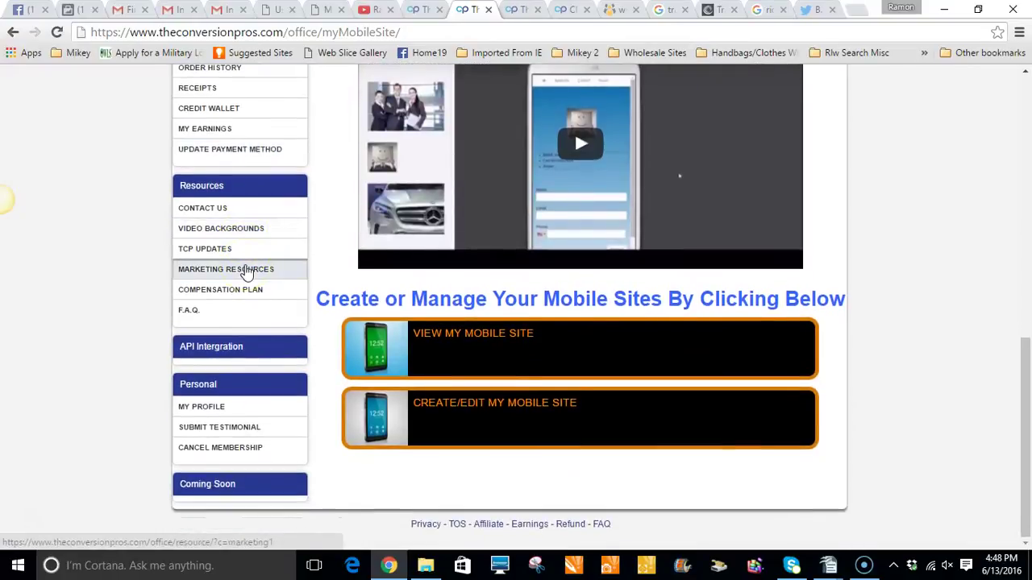
scroll(248, 272, "up", 8)
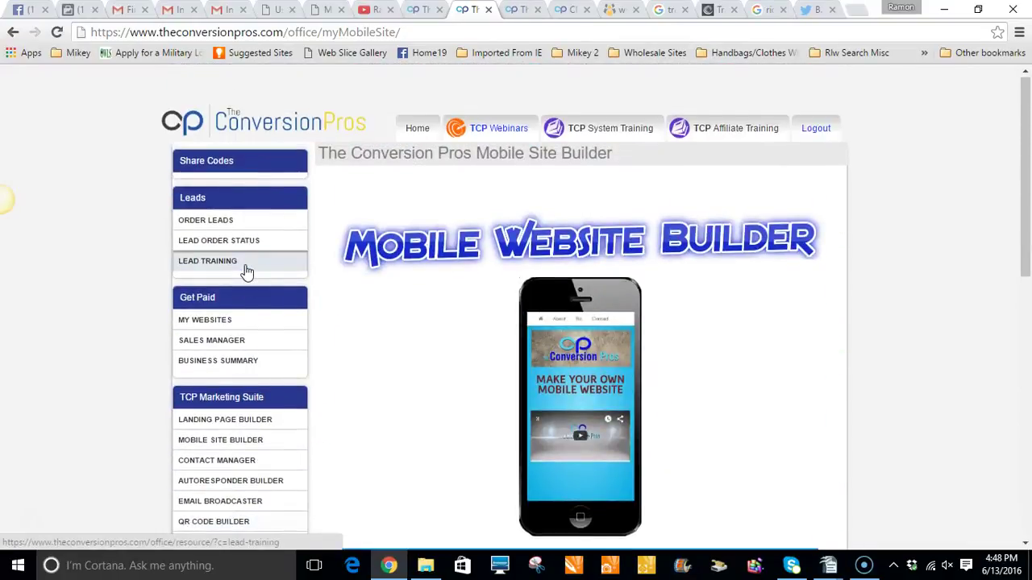
scroll(248, 273, "down", 1)
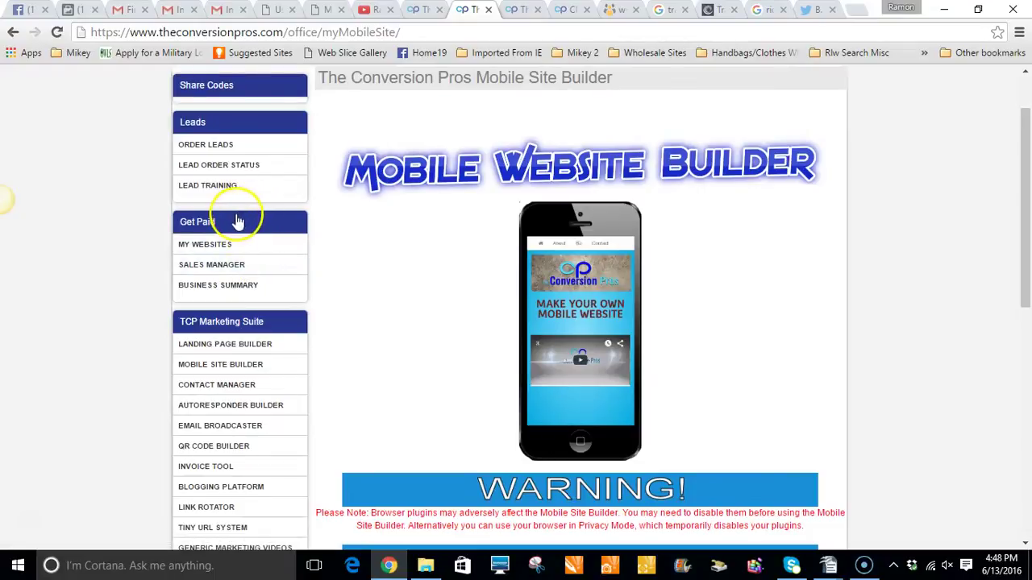
left_click(205, 250)
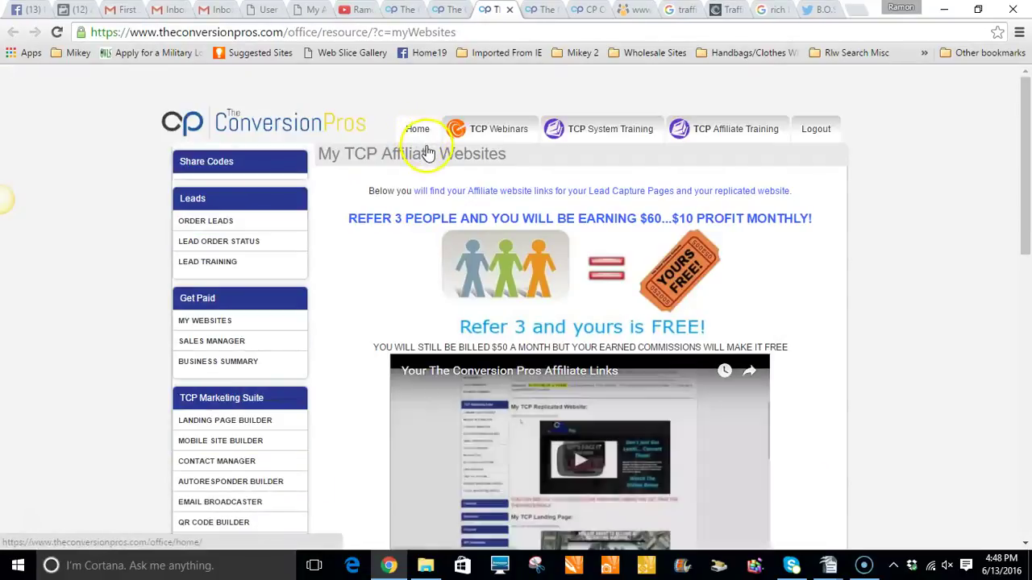
- Copy the My TCP Replicated Website address and paste it beneath the paragraph in the campaign message's body
scroll(427, 153, "down", 6)
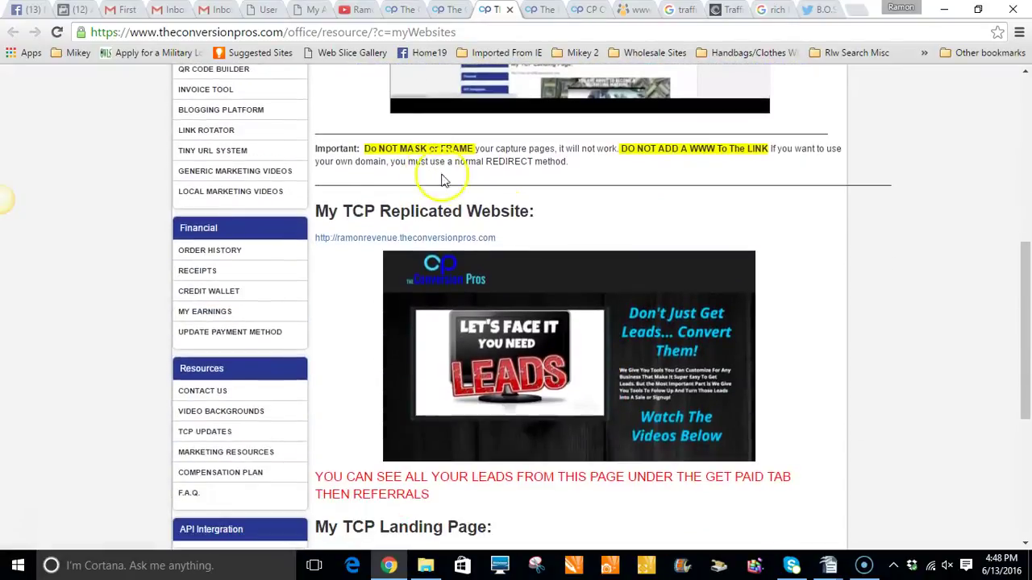
left_click_drag(495, 241, 320, 238)
key("ctrl+c")
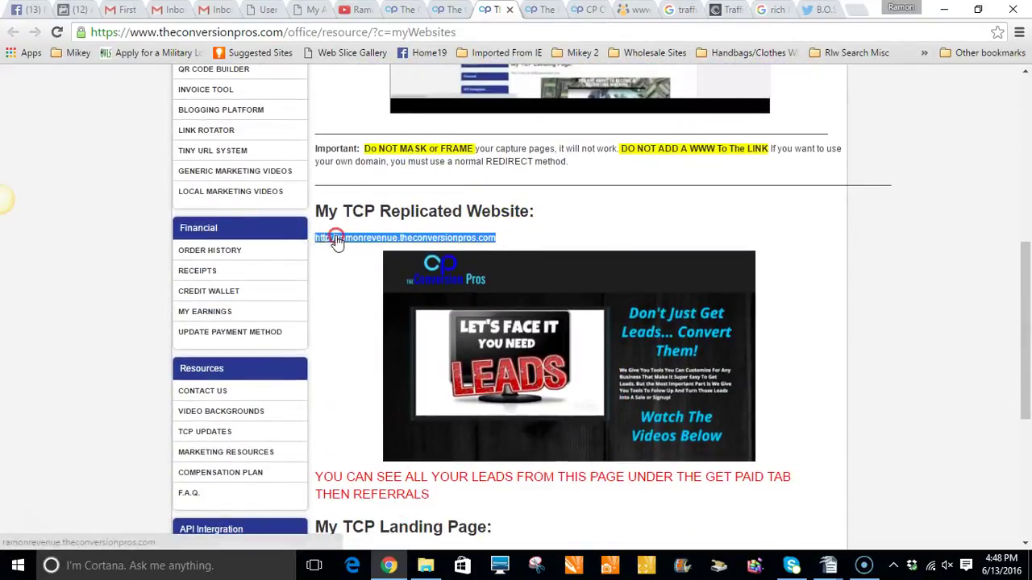
right_click(335, 237)
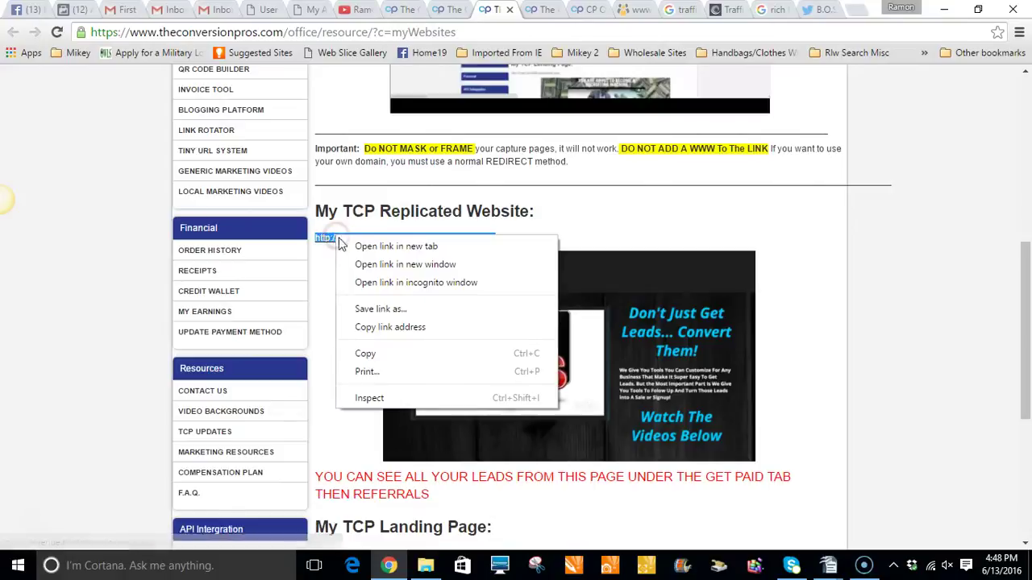
left_click(364, 353)
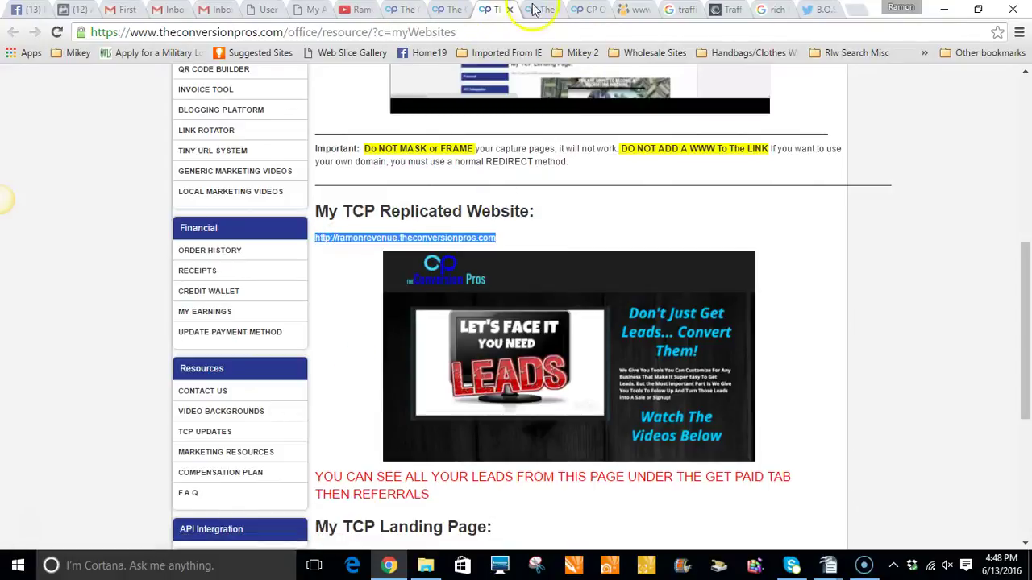
left_click(584, 10)
left_click(536, 10)
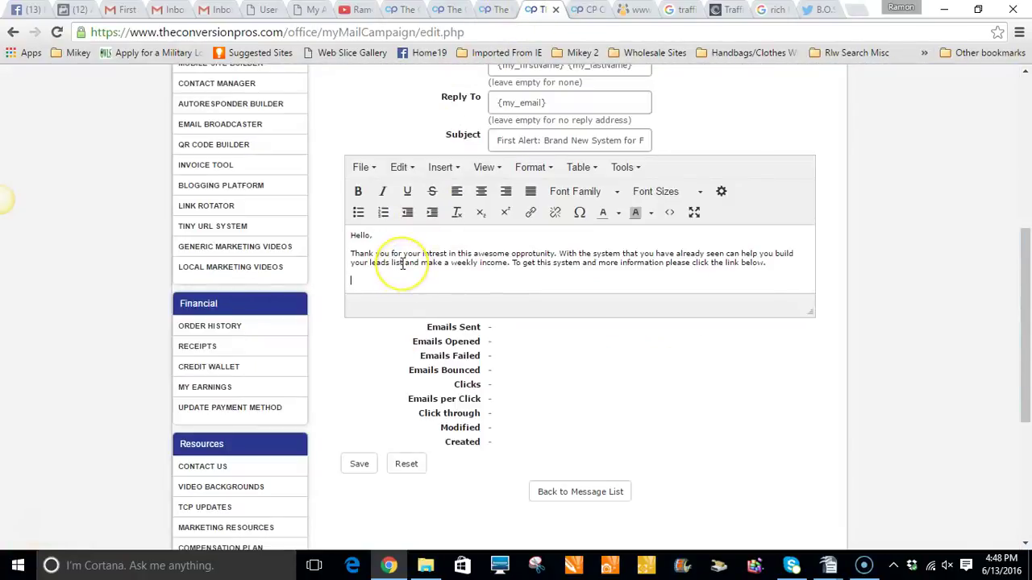
key("ctrl+v")
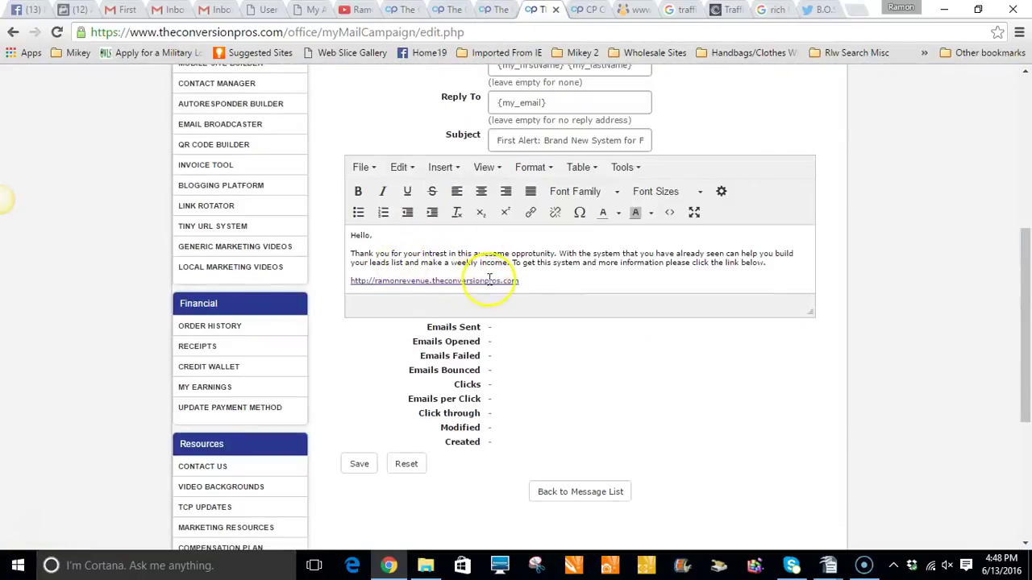
- Make the pasted website address a link to the replicated site with its target set to New window
left_click_drag(522, 281, 364, 288)
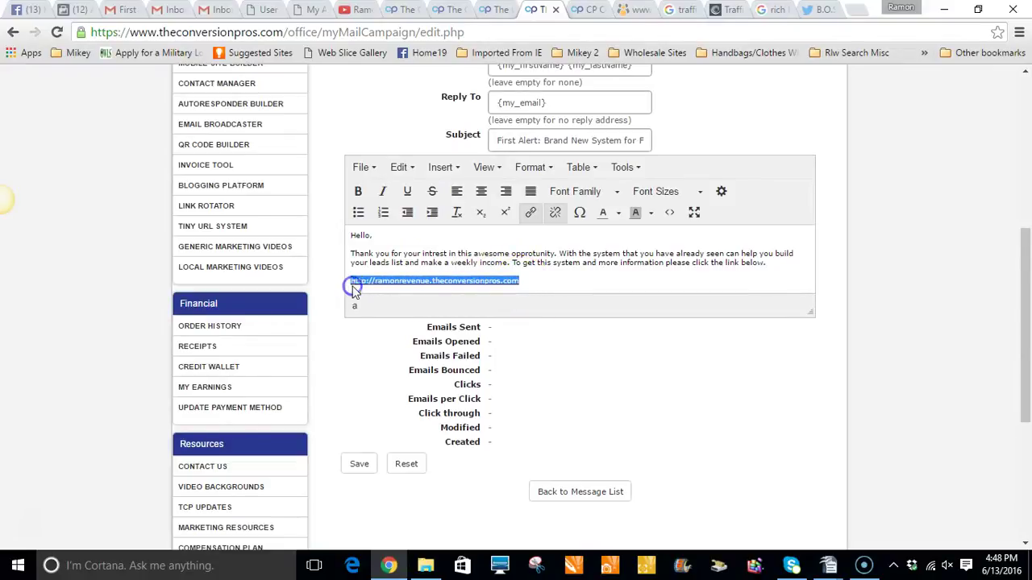
left_click(532, 216)
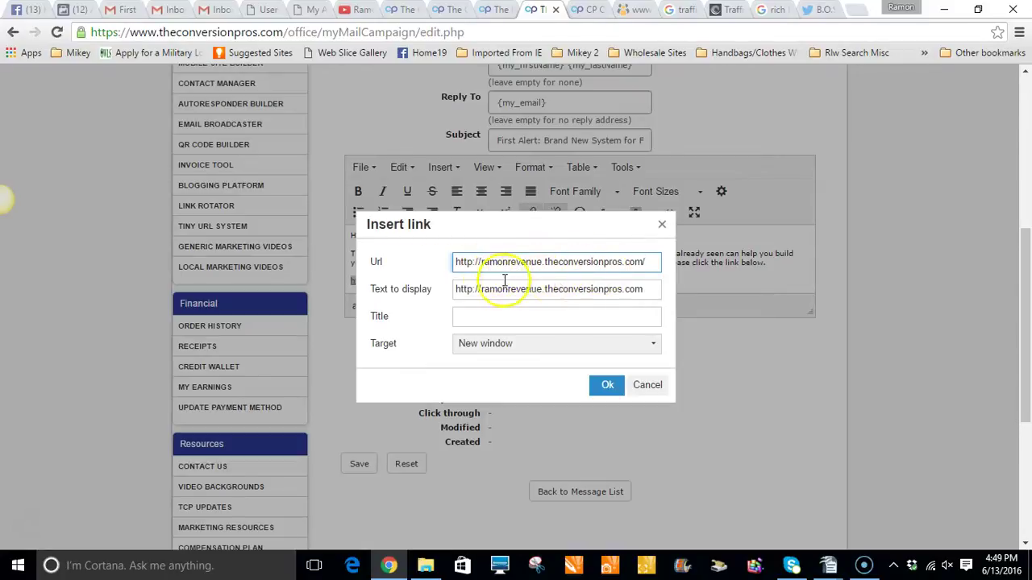
left_click(578, 346)
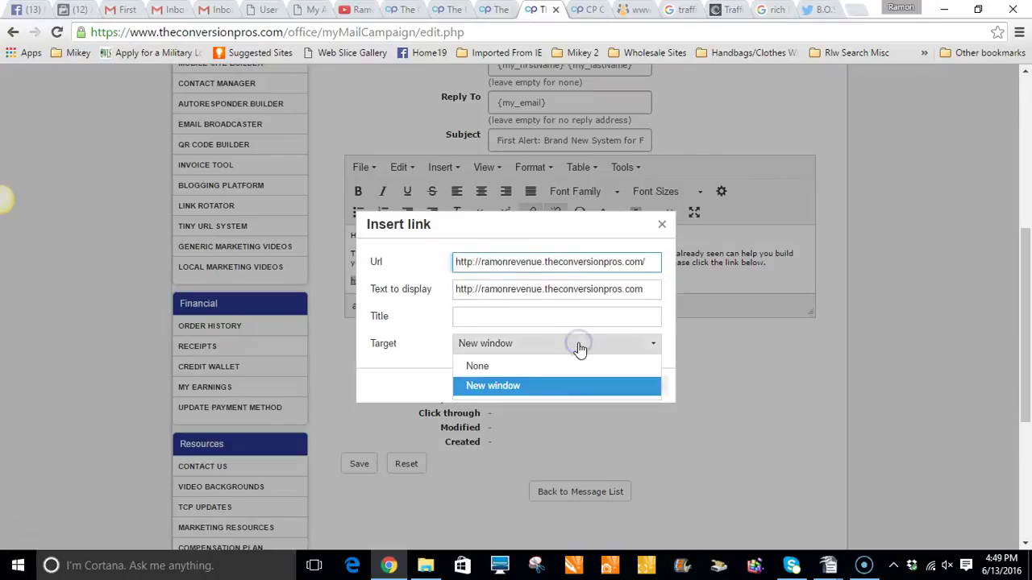
left_click(526, 388)
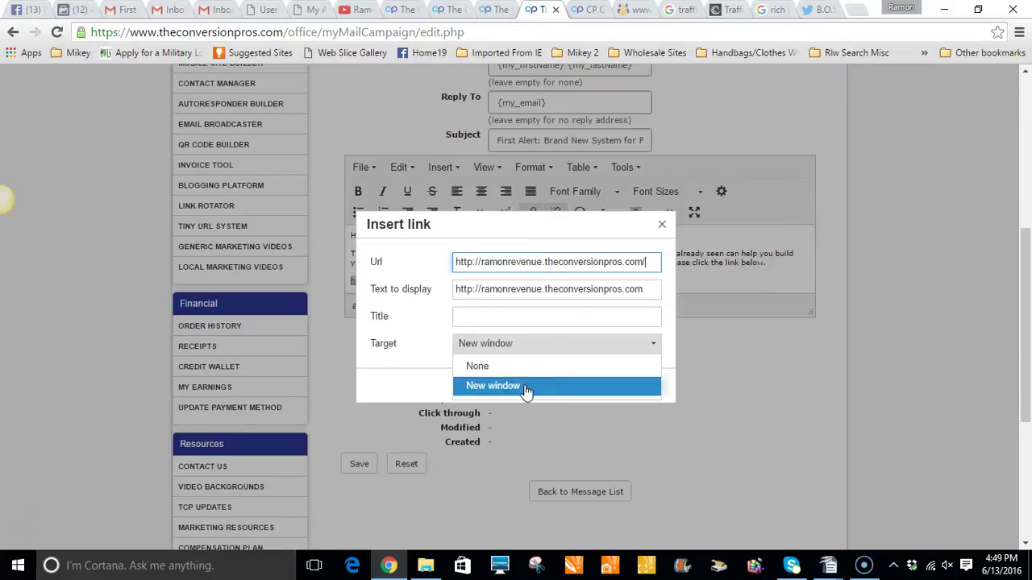
left_click(526, 387)
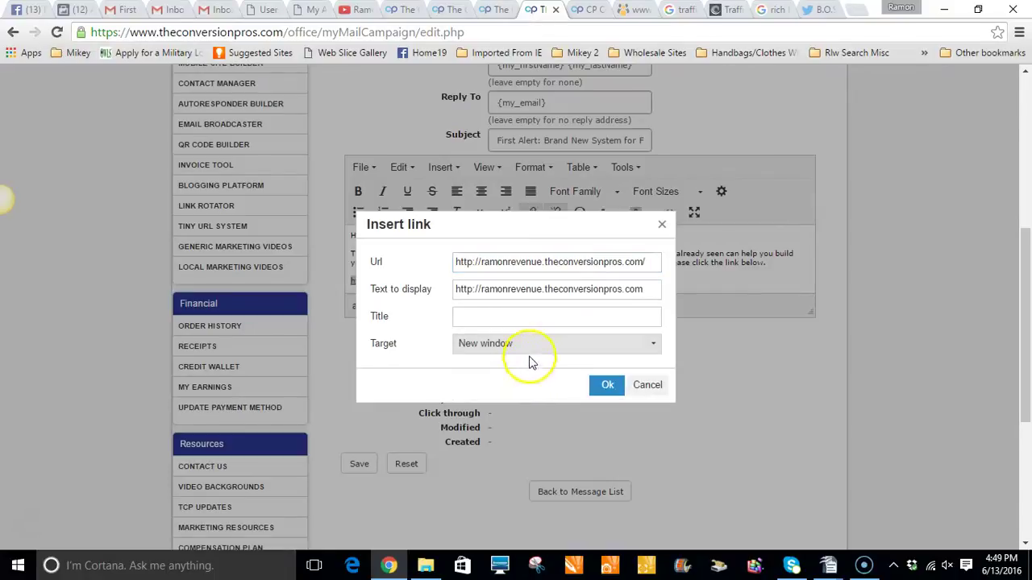
left_click(604, 385)
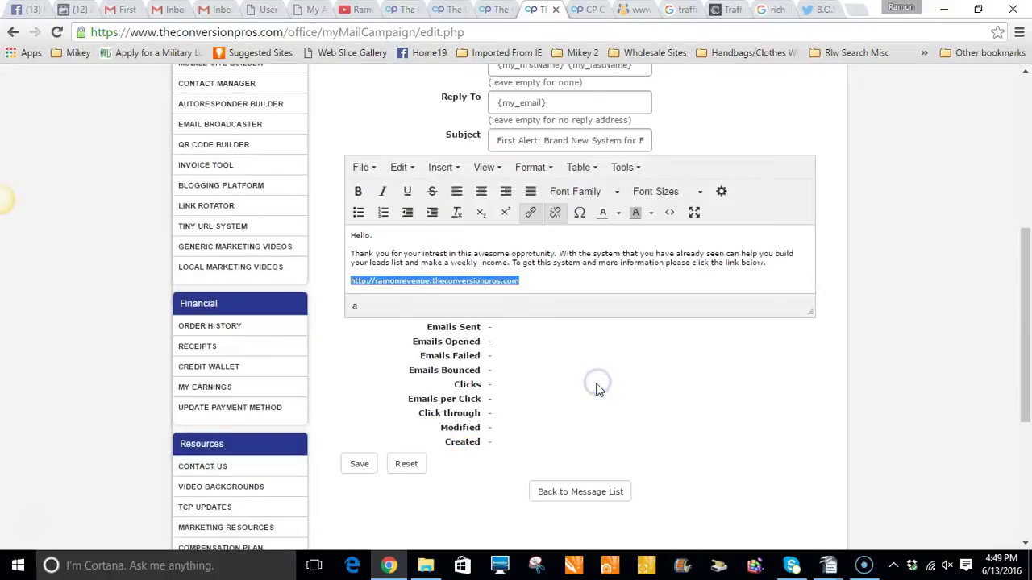
- Add the closing "V/R" and the sender's full name on separate lines beneath the link
left_click(528, 285)
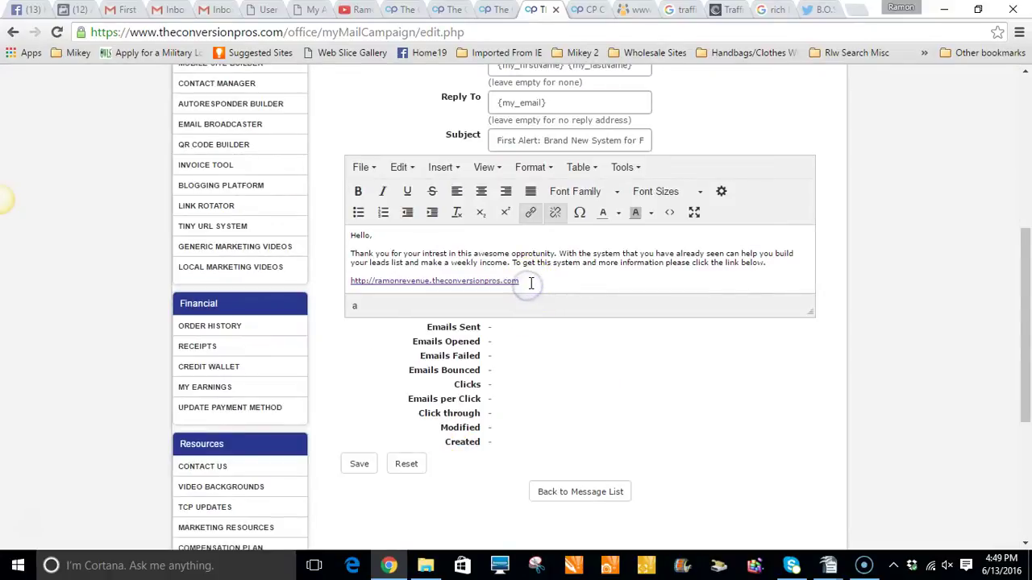
key("Return")
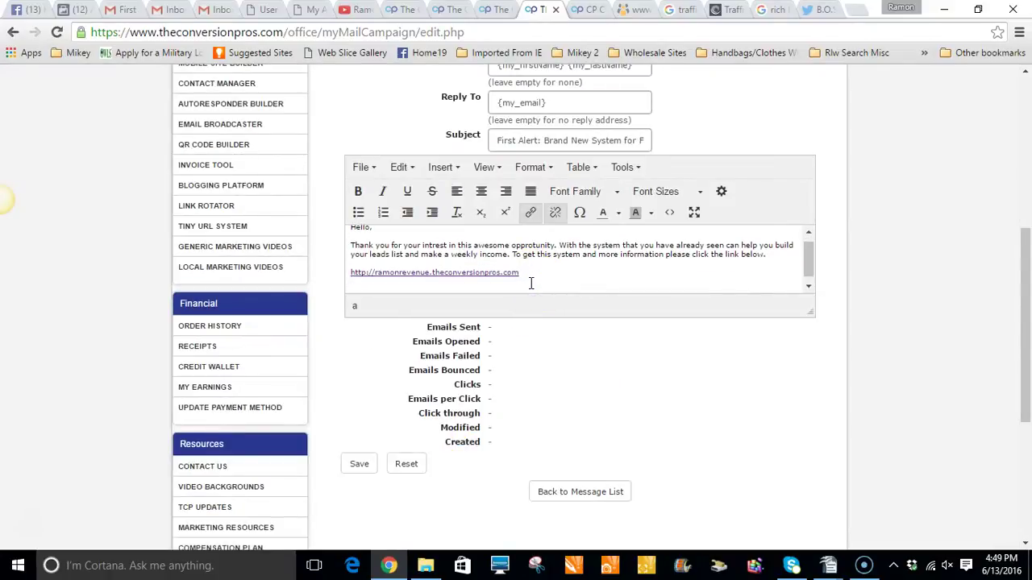
type("v")
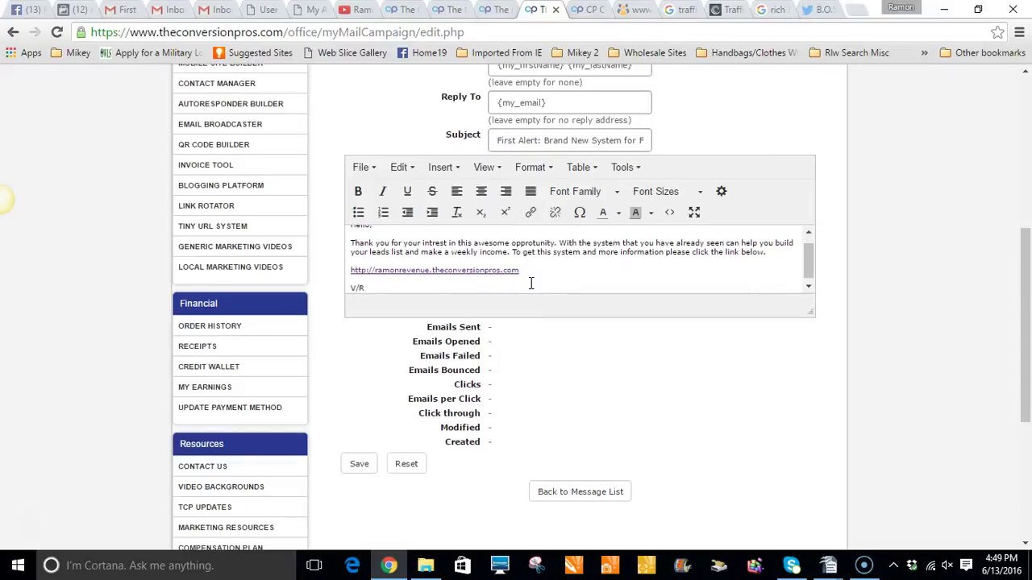
type("/R")
key("Return")
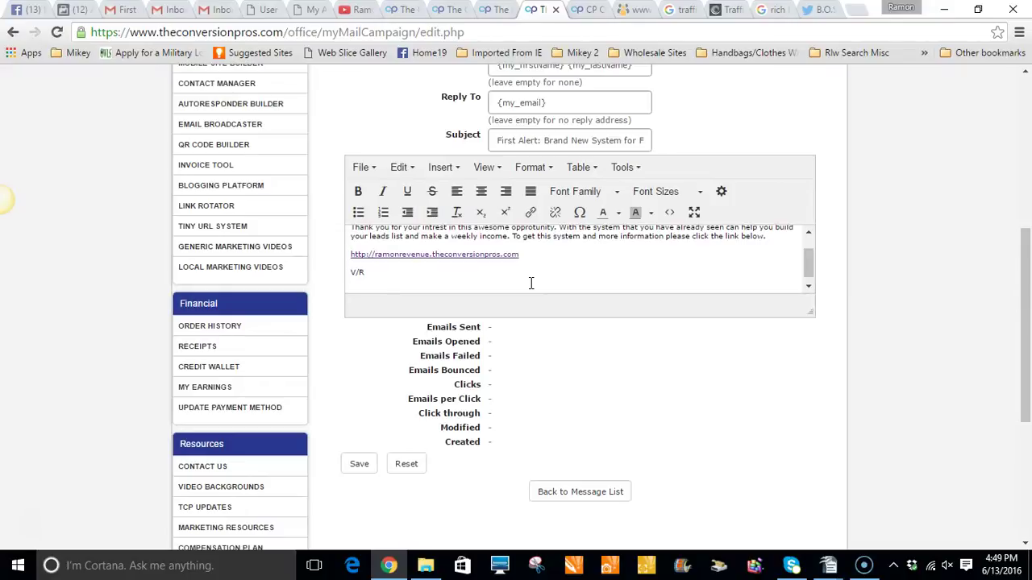
type("Ramon Wilson")
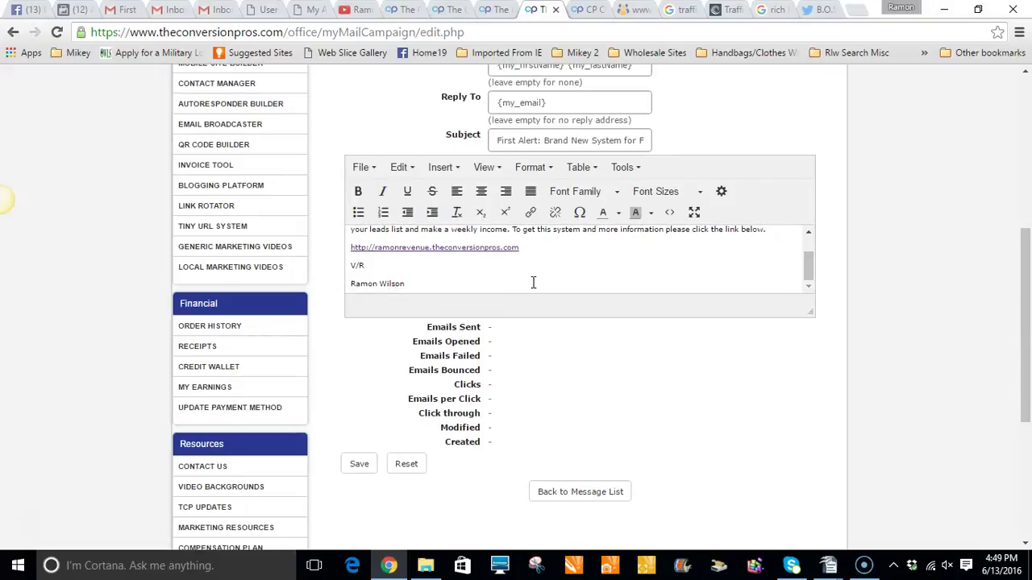
- Review the campaign message's fields, body and delivery statistics, along with the CP Offer campaign chart
scroll(532, 284, "down", 3)
scroll(532, 282, "up", 3)
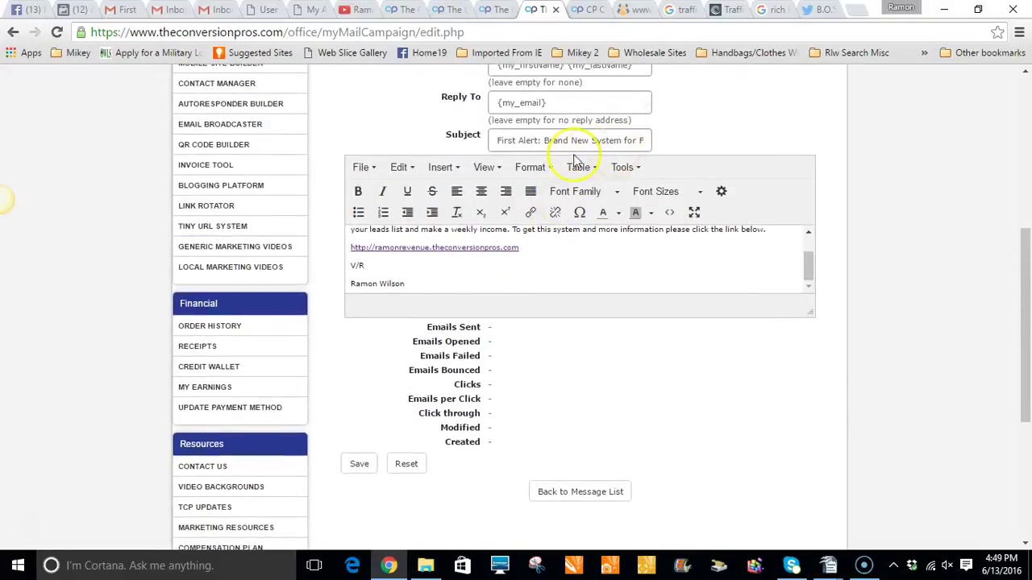
scroll(621, 241, "down", 3)
scroll(623, 261, "down", 1)
scroll(622, 261, "up", 2)
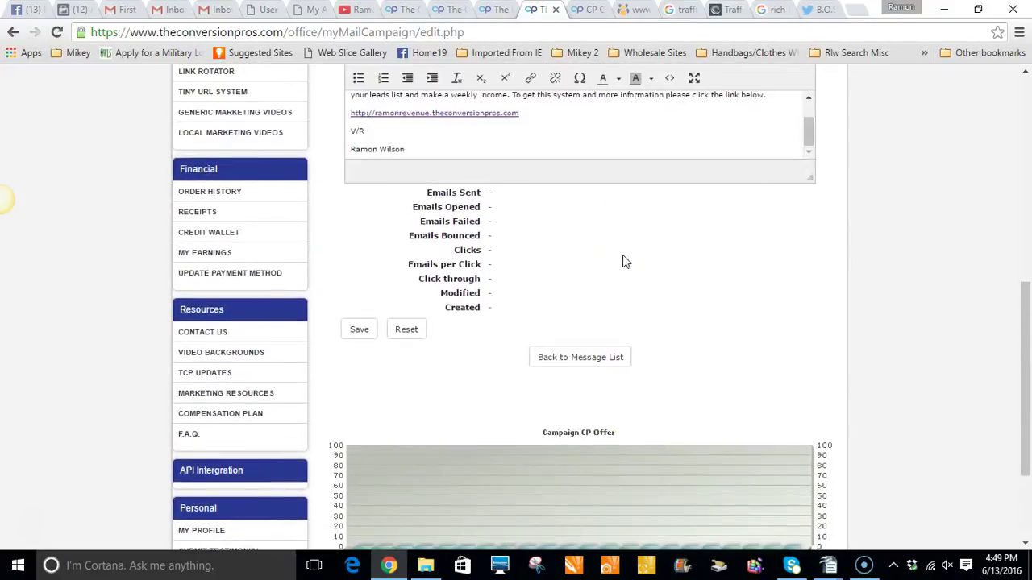
scroll(624, 260, "down", 2)
scroll(623, 260, "up", 3)
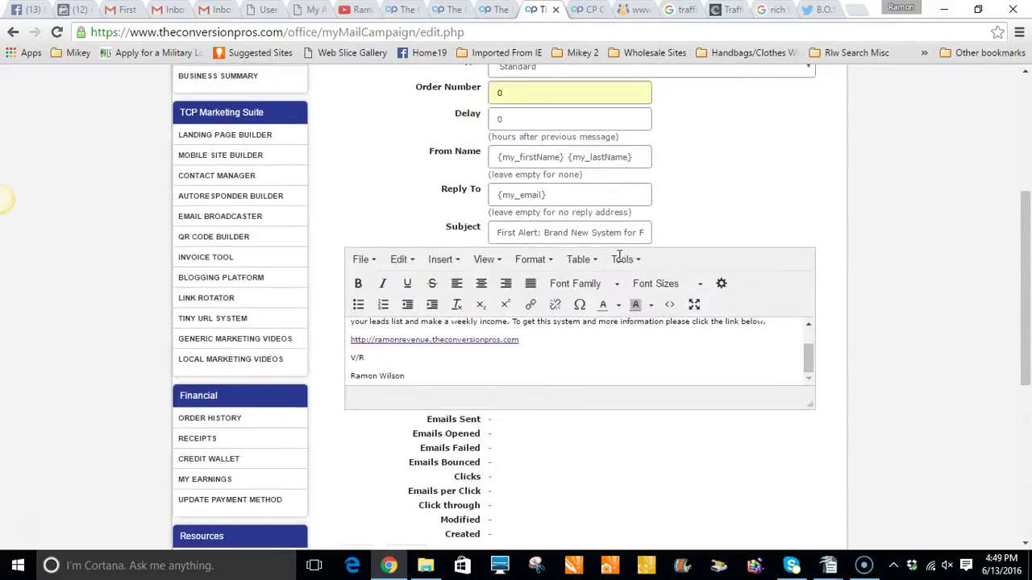
- Save the first message of the CP Offer campaign and dismiss the confirmation notice
left_click(608, 326)
scroll(613, 331, "up", 4)
scroll(696, 336, "down", 3)
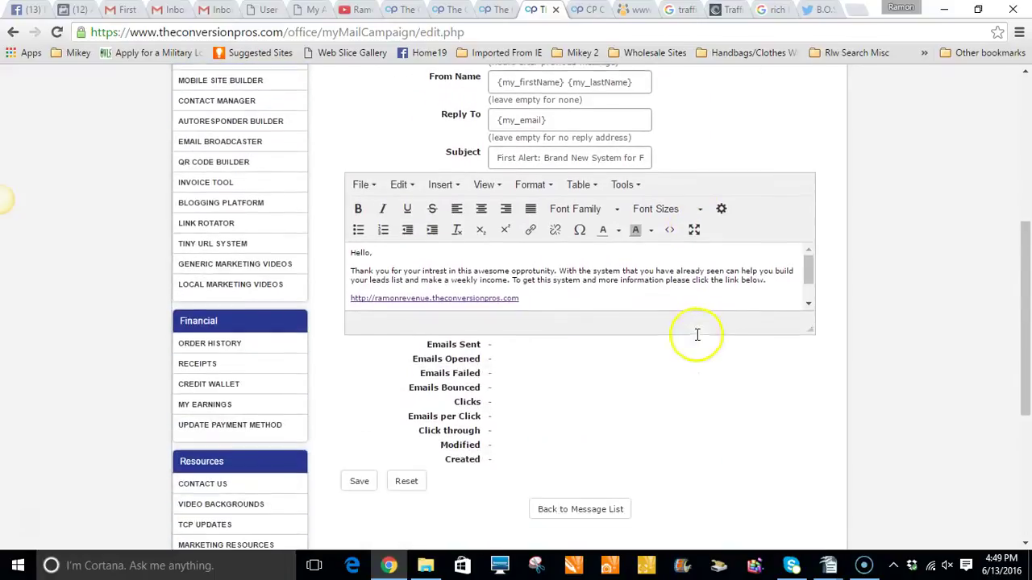
scroll(571, 278, "down", 4)
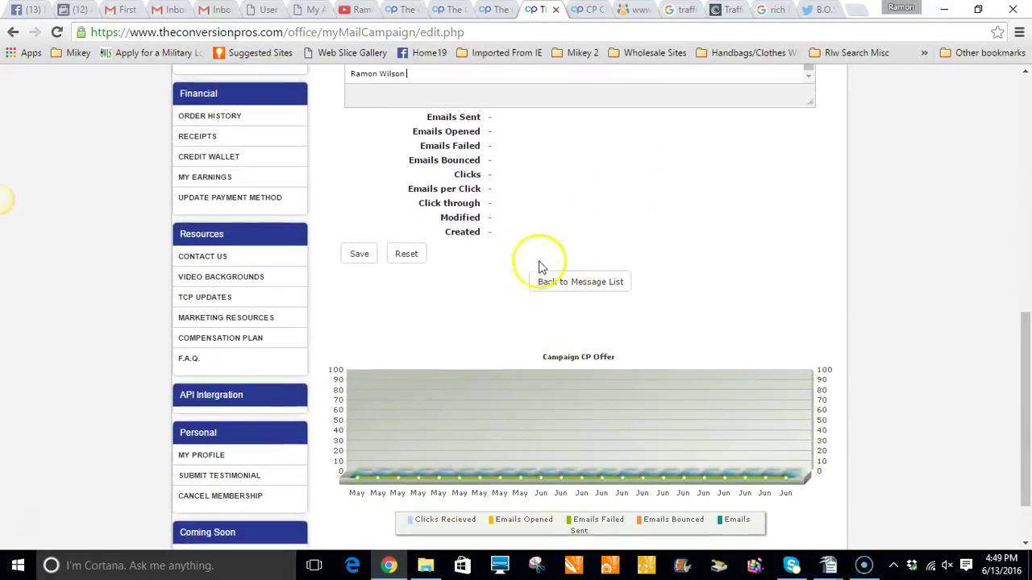
left_click(361, 260)
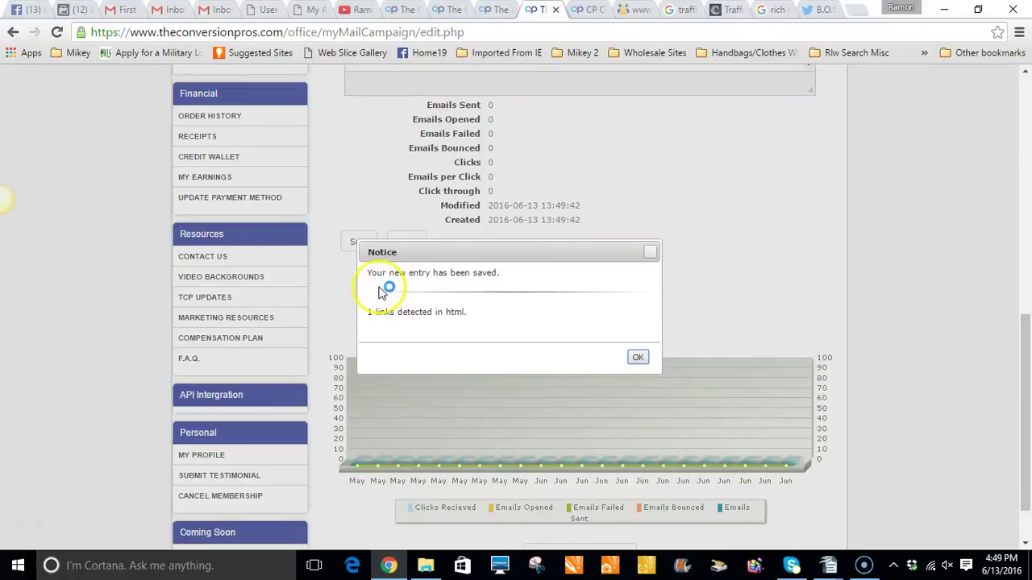
left_click(638, 357)
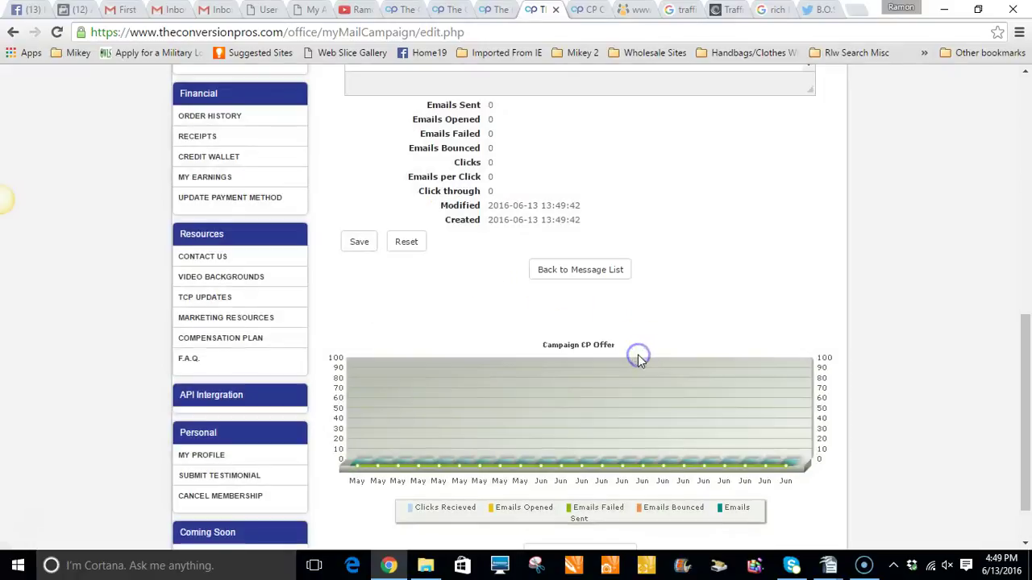
- Return to the CP Offer campaign's message list to check the entry for the saved message
scroll(674, 287, "down", 1)
scroll(673, 288, "up", 1)
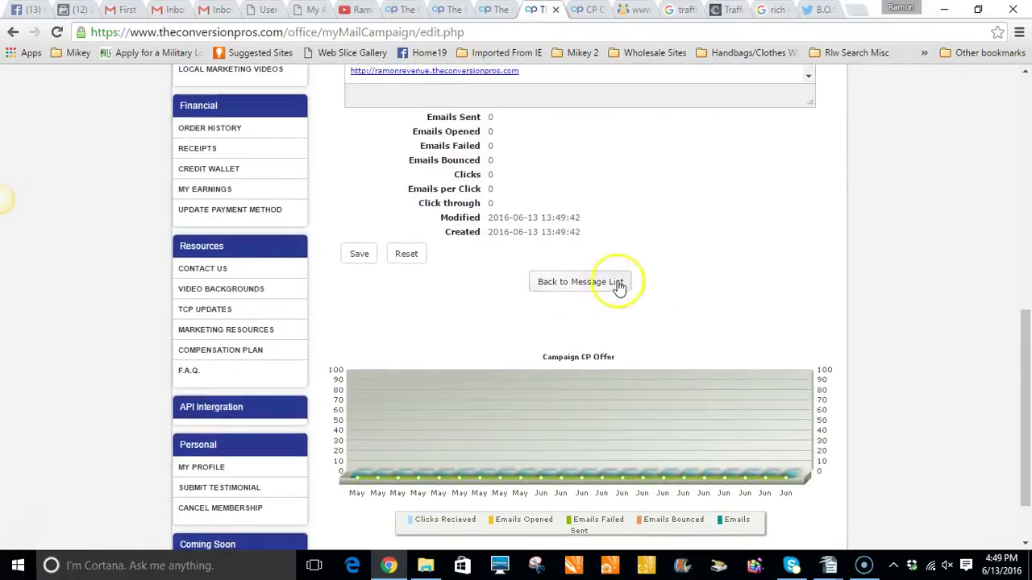
left_click(589, 286)
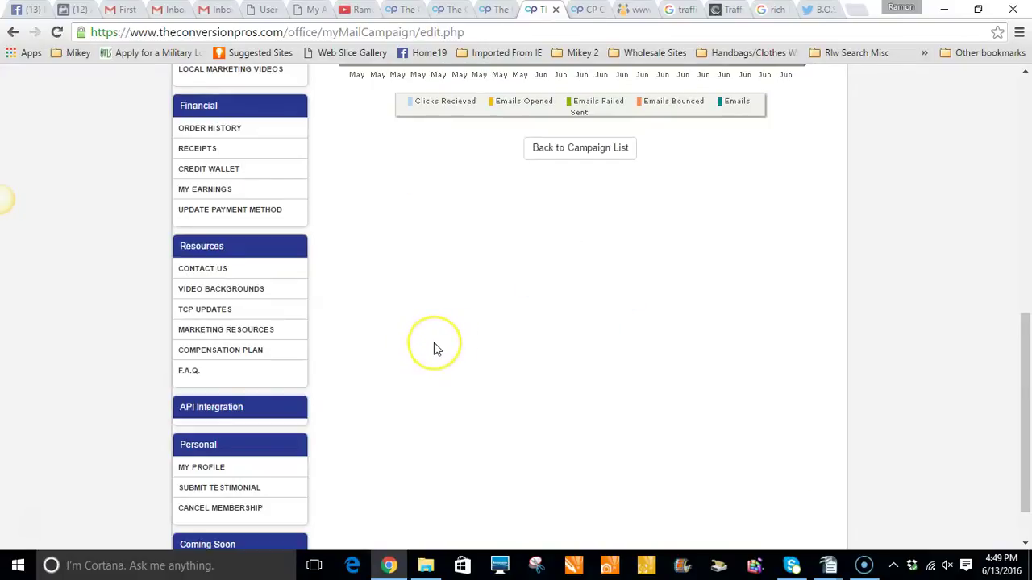
scroll(436, 349, "up", 8)
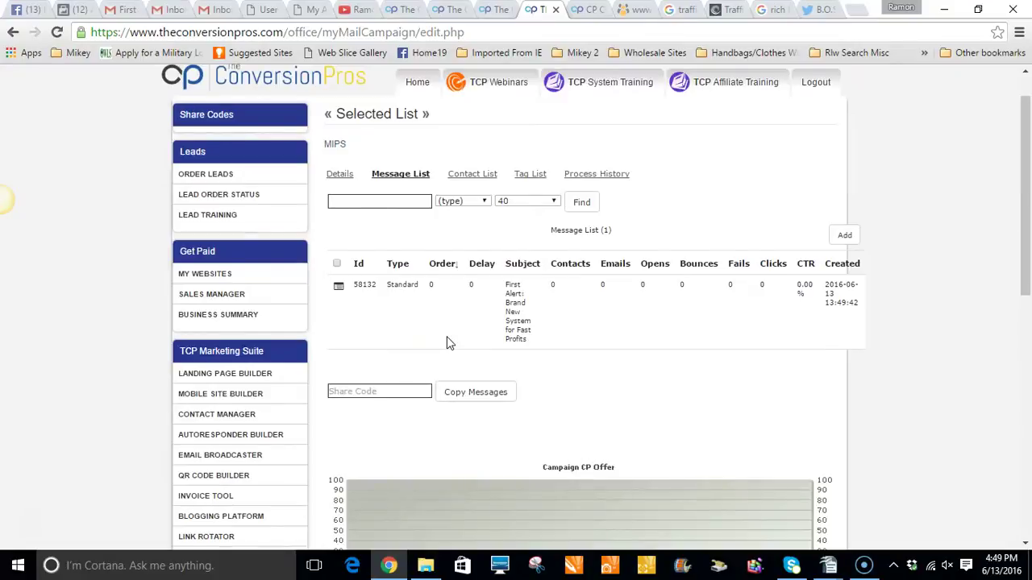
scroll(448, 343, "up", 1)
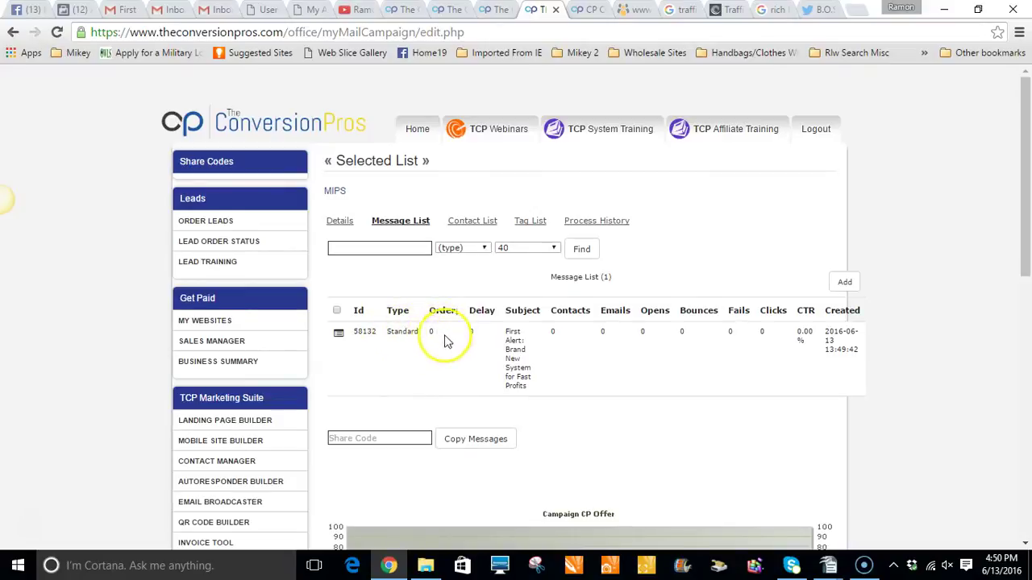
- Open a blank second message for the CP Offer campaign and examine its order number, delay, subject and body fields
left_click(579, 15)
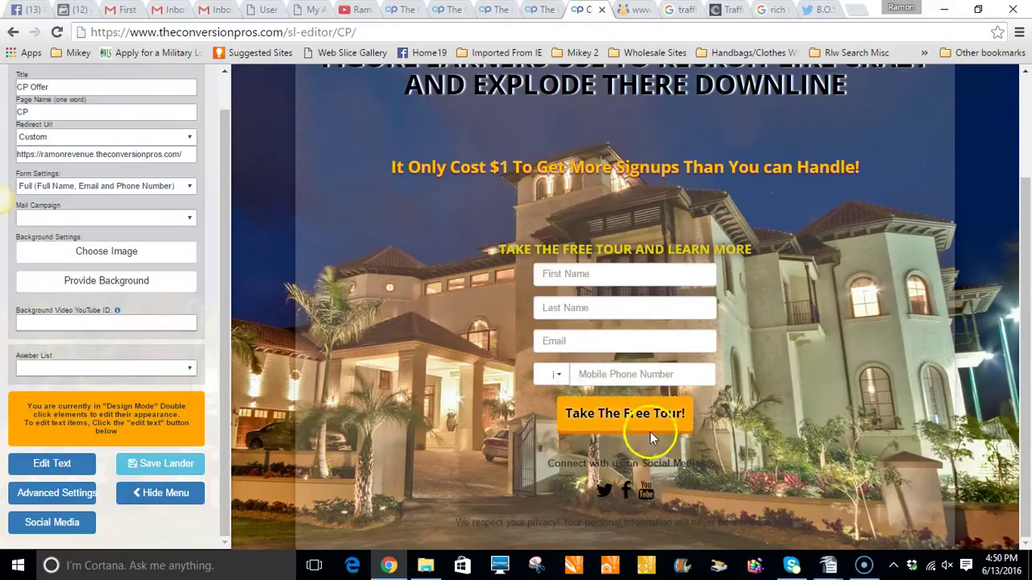
left_click(539, 13)
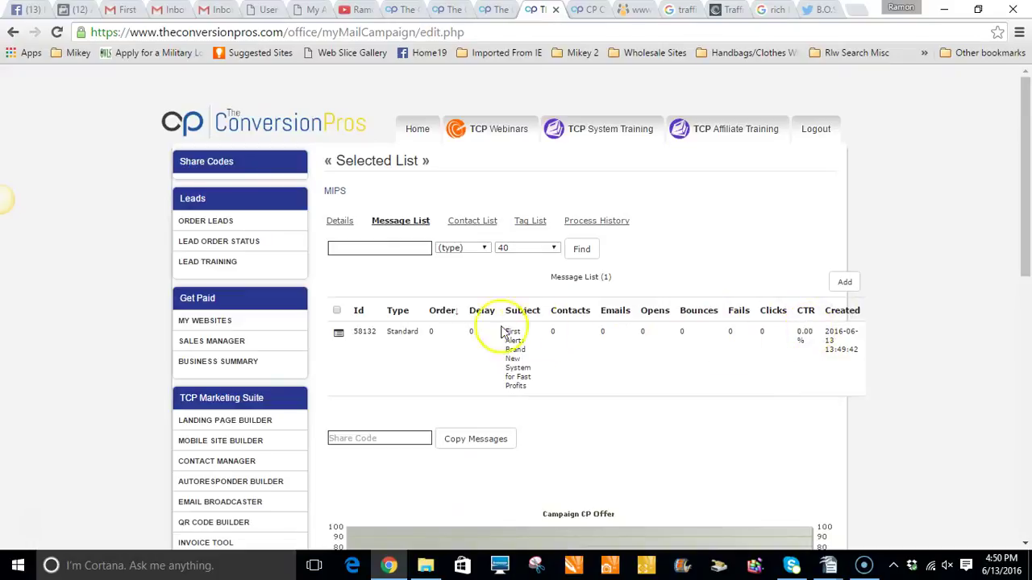
scroll(466, 331, "down", 1)
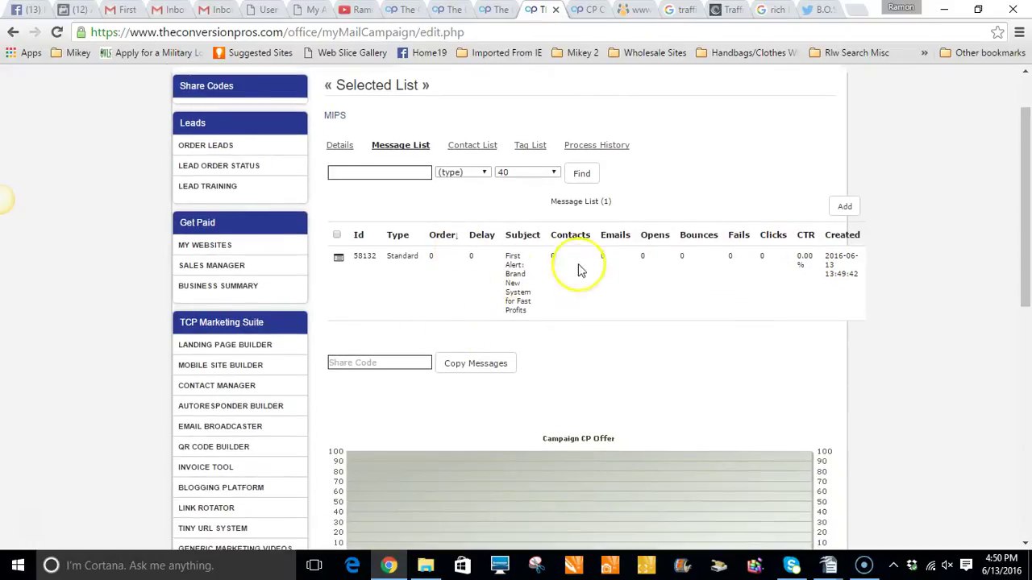
left_click(843, 208)
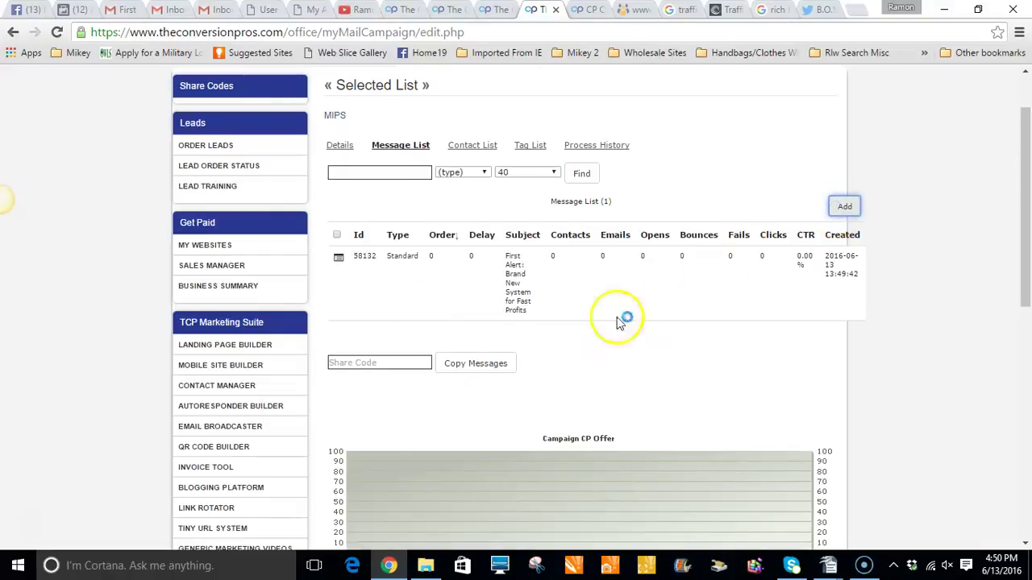
scroll(540, 332, "down", 1)
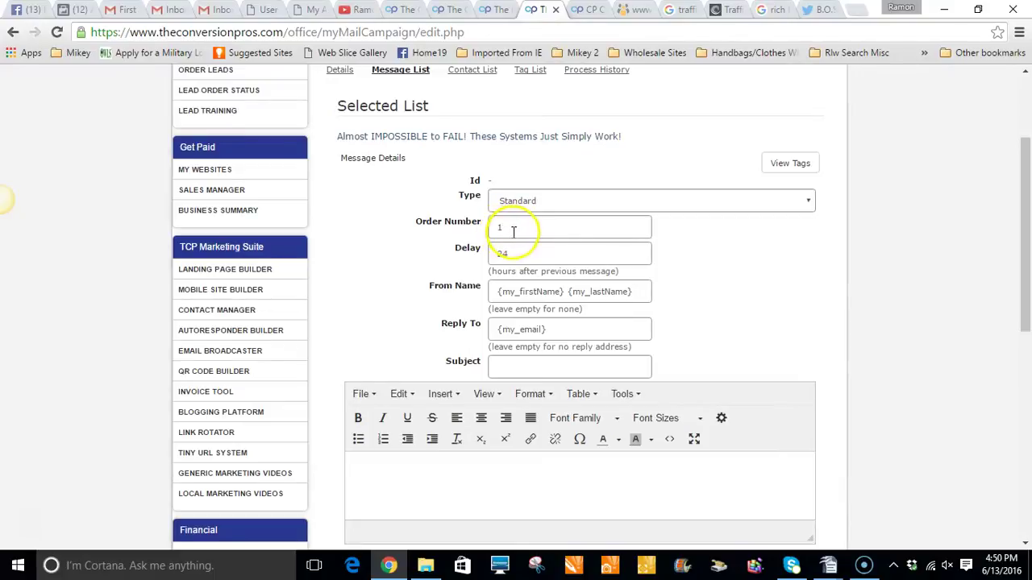
left_click(510, 250)
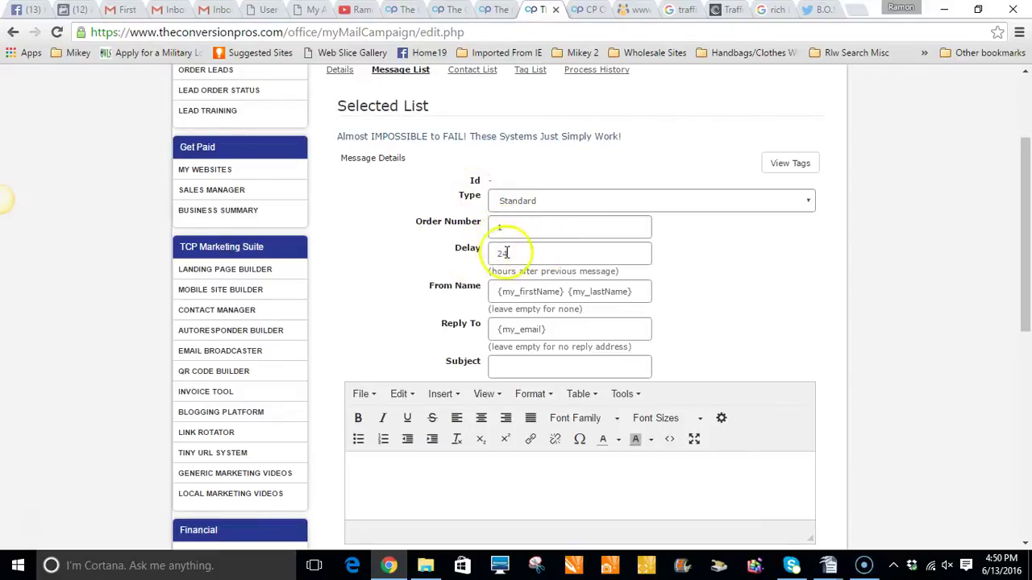
scroll(493, 299, "down", 2)
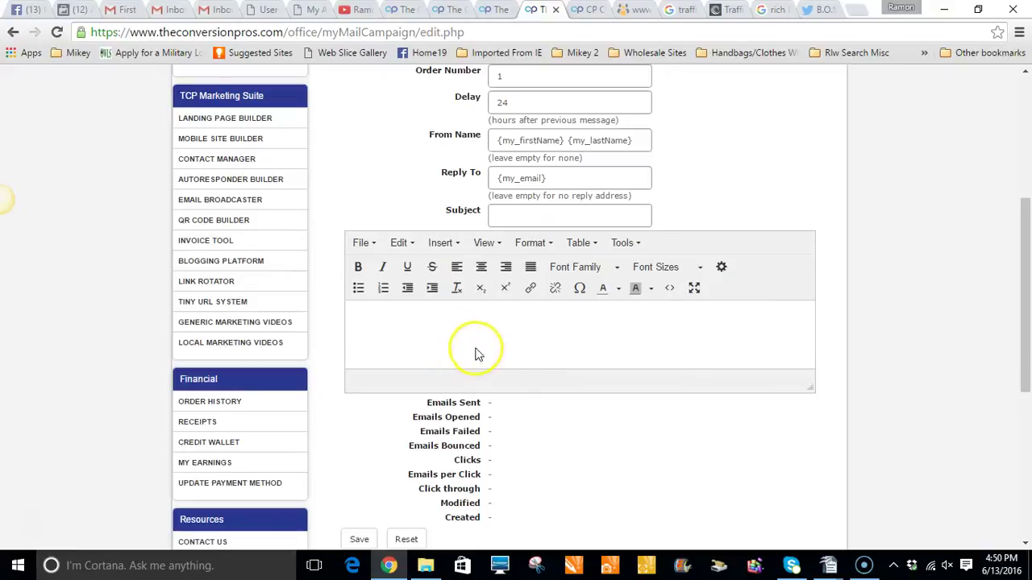
scroll(484, 355, "down", 3)
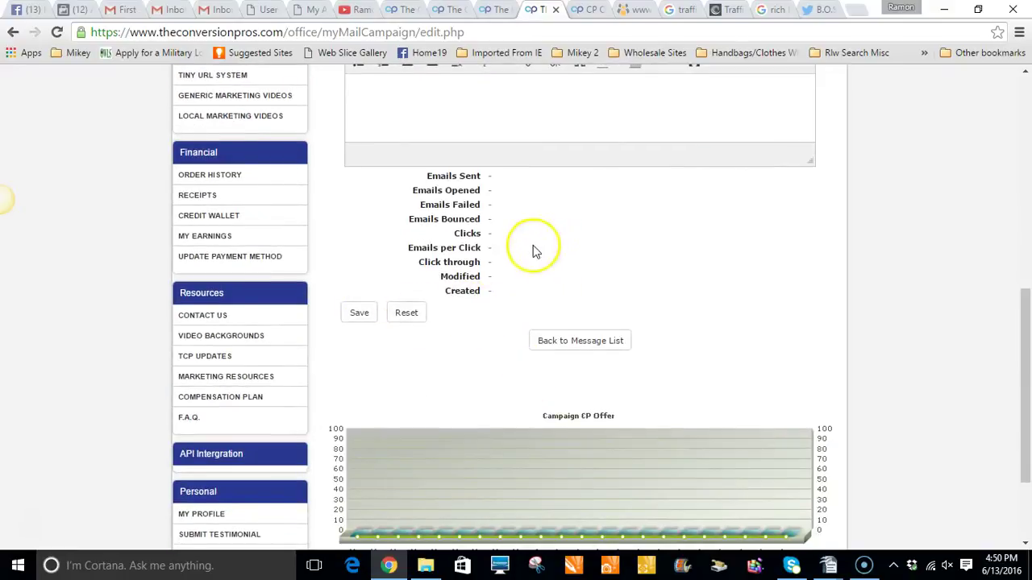
scroll(547, 251, "up", 4)
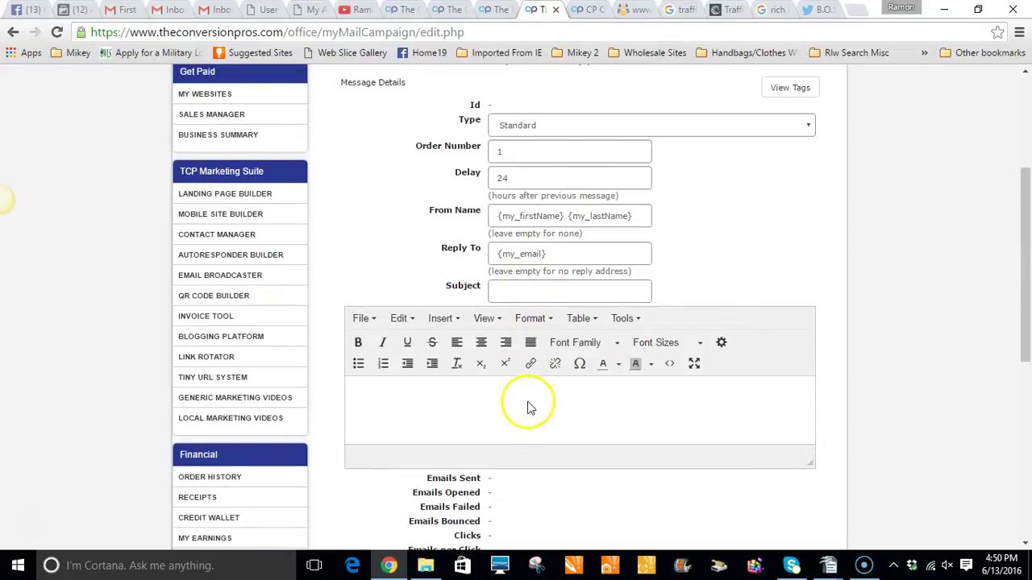
scroll(545, 321, "down", 1)
scroll(546, 320, "up", 1)
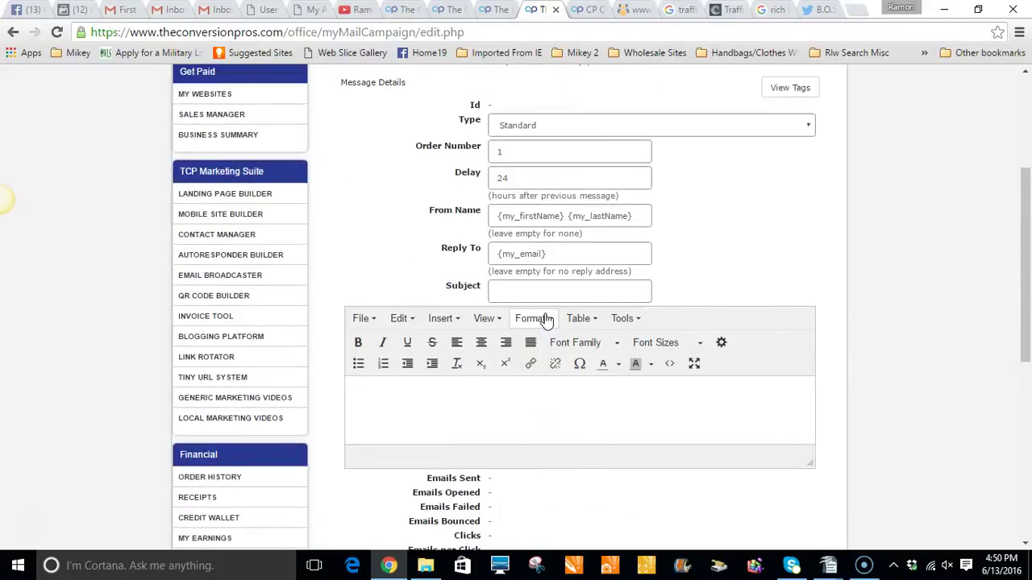
left_click(440, 319)
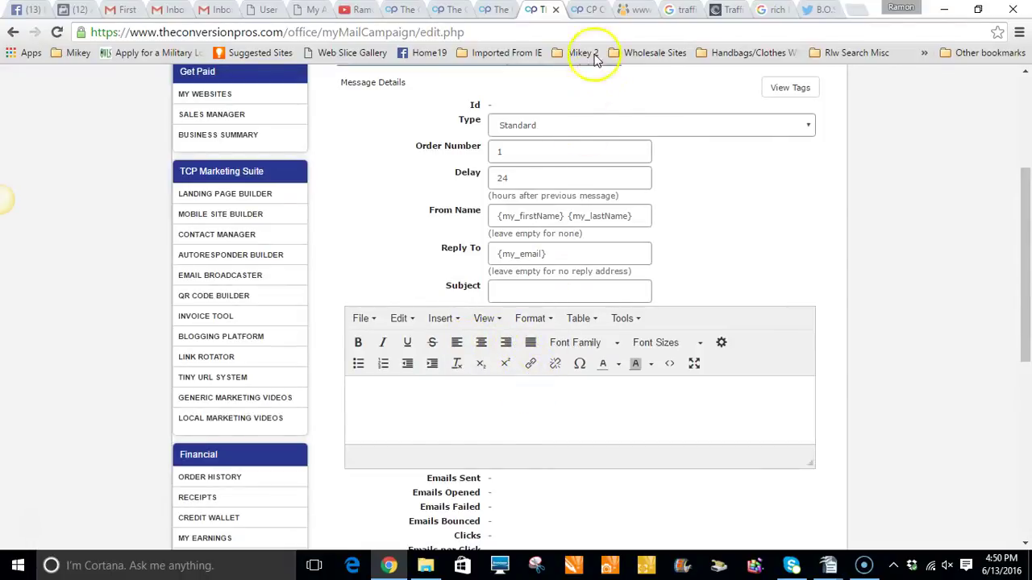
- Reload the CP landing page editor and set the page's Mail Campaign to CP Offer
left_click(585, 10)
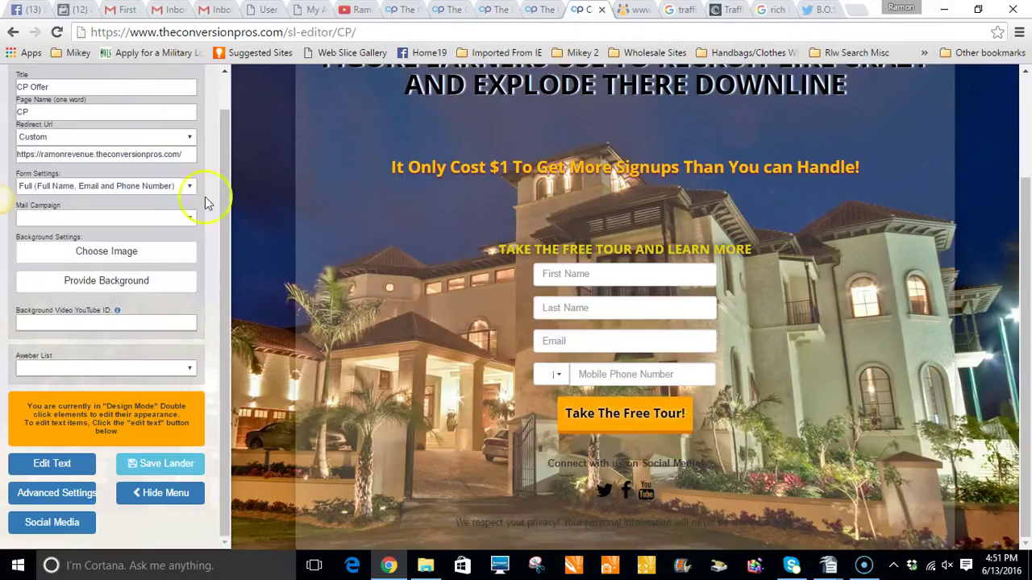
left_click(60, 35)
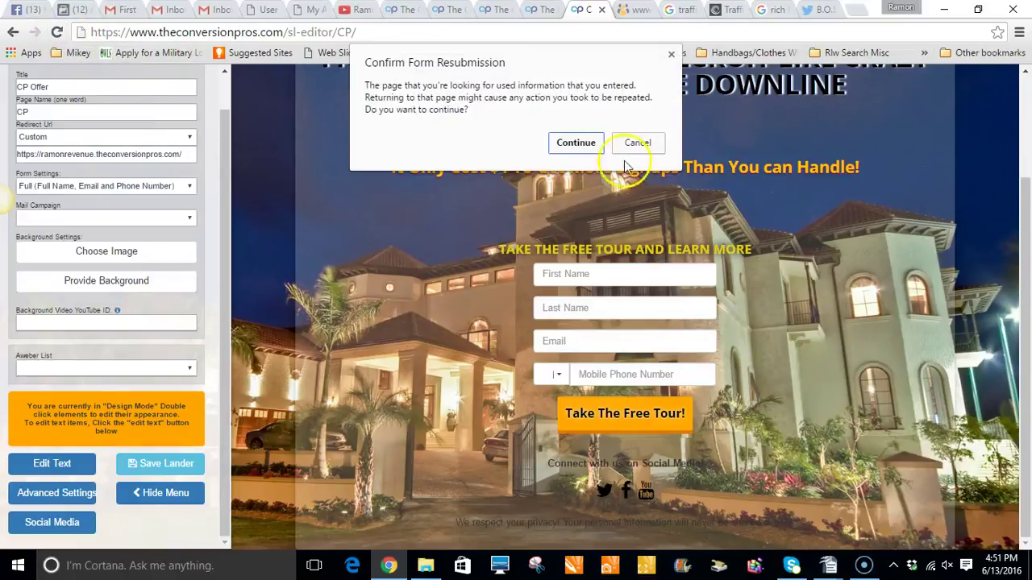
left_click(583, 143)
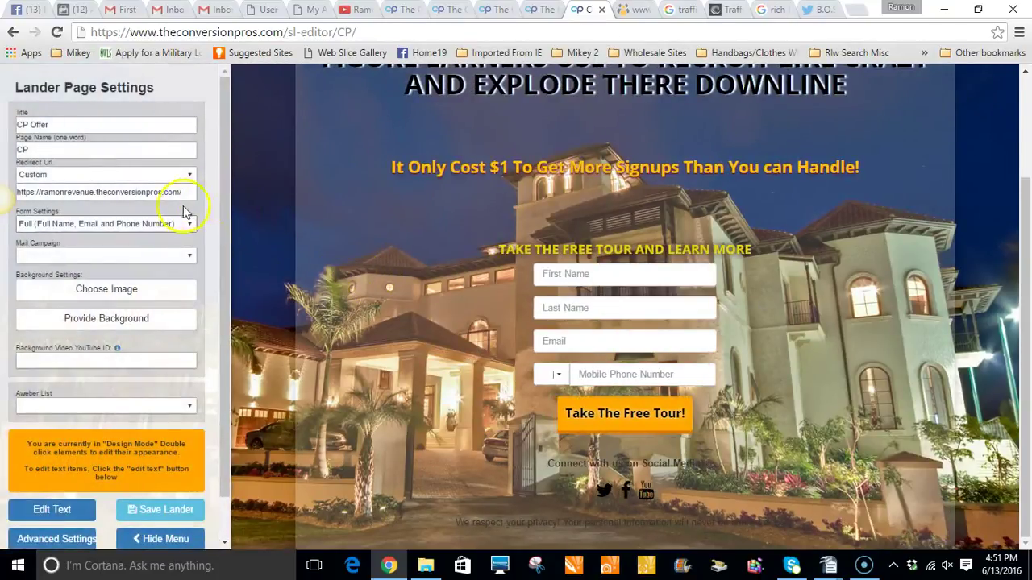
left_click(185, 258)
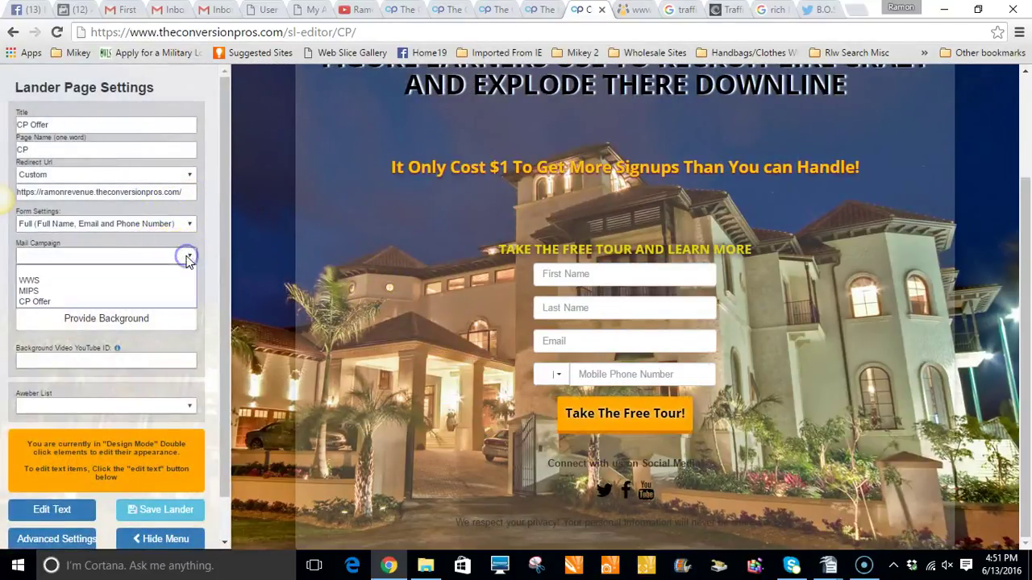
left_click(135, 301)
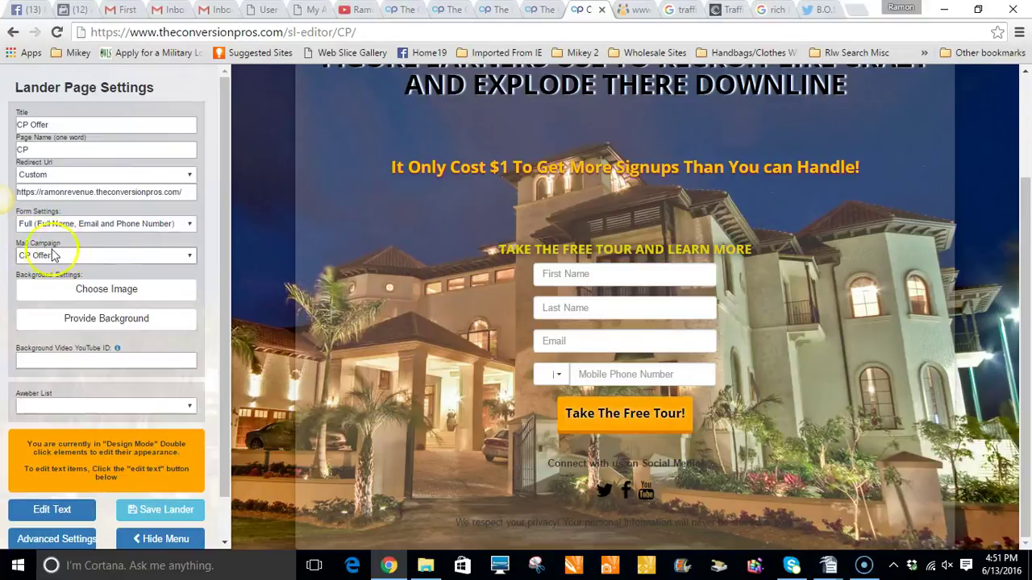
- Check the CP Offer campaign's details, then go back to the mail campaign list to view its entry
left_click(536, 10)
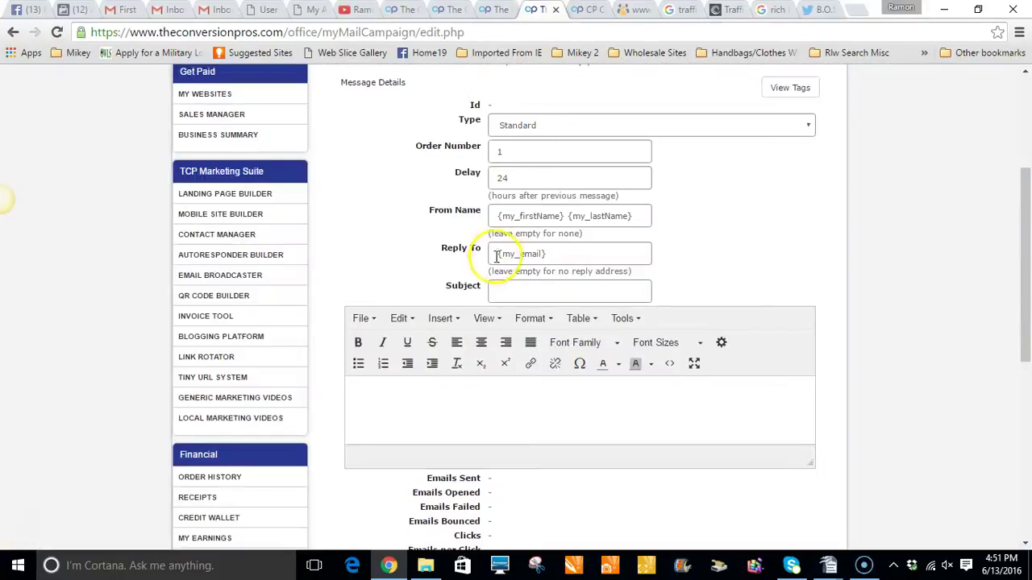
scroll(460, 246, "up", 2)
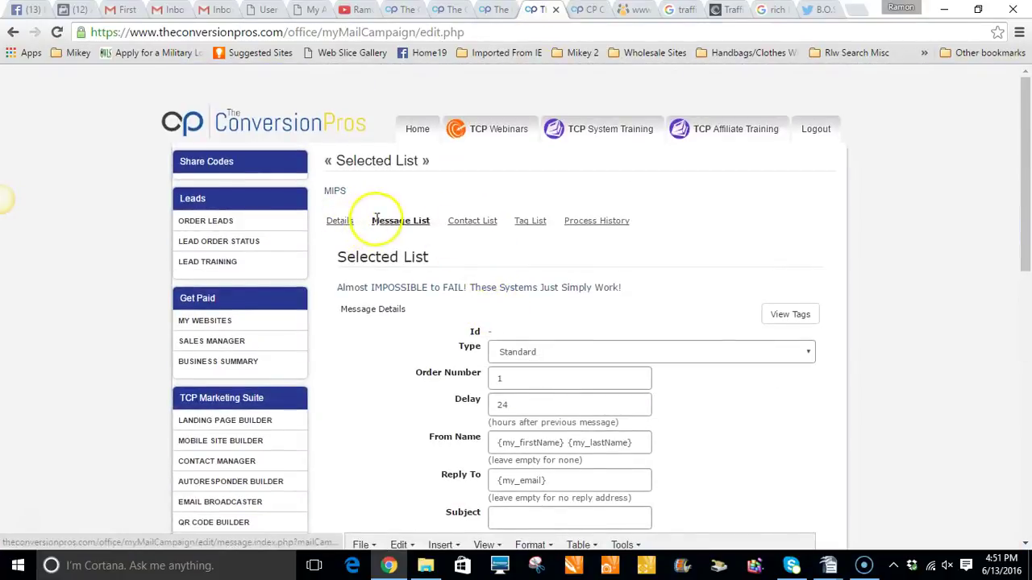
left_click(338, 222)
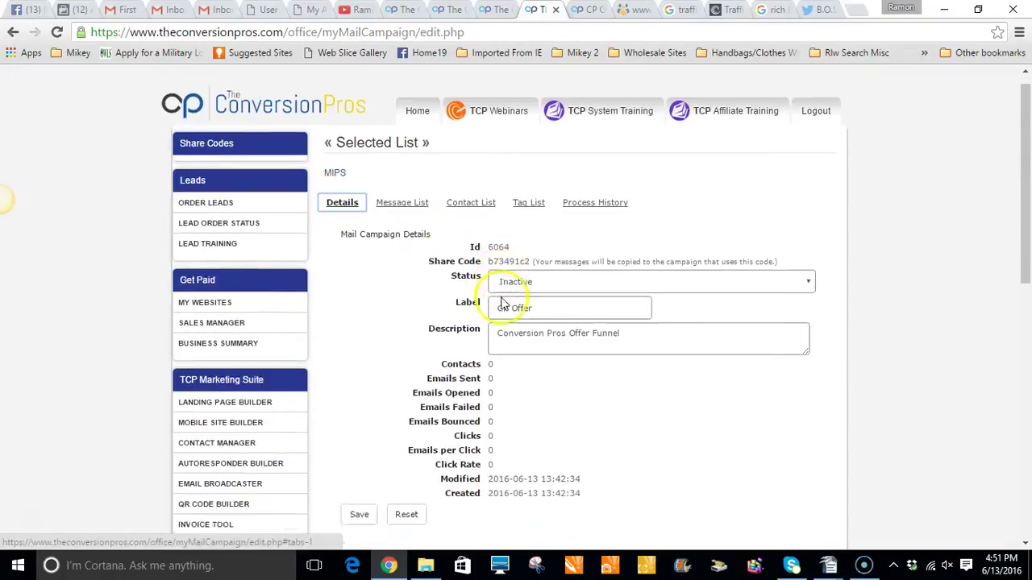
scroll(505, 286, "down", 4)
scroll(524, 274, "down", 3)
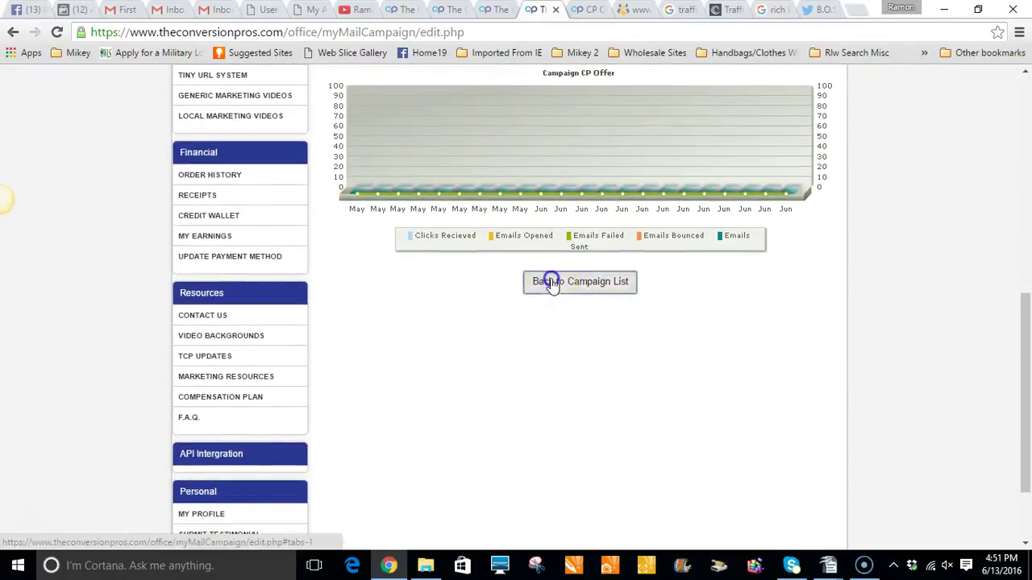
left_click(549, 281)
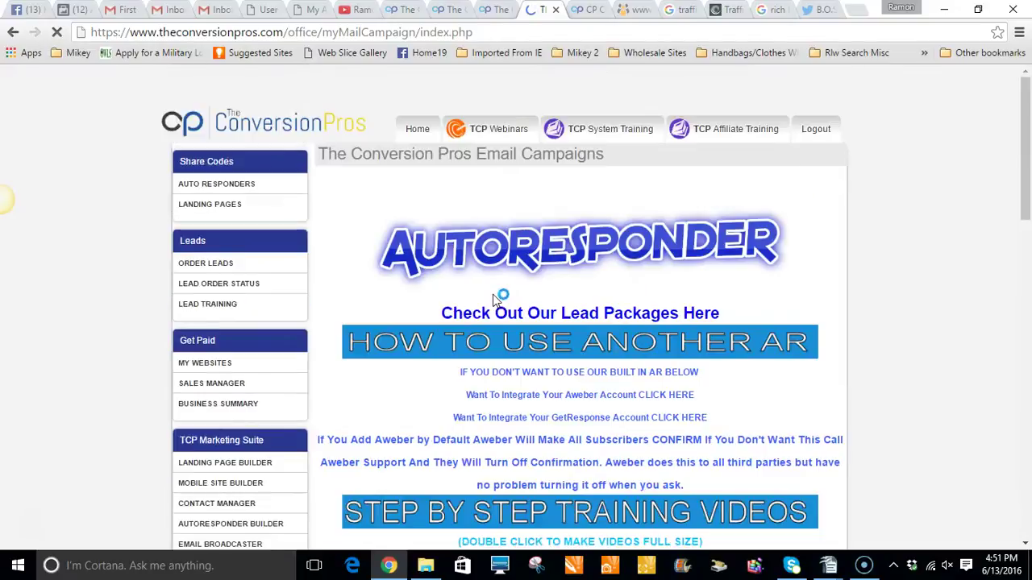
scroll(503, 289, "down", 15)
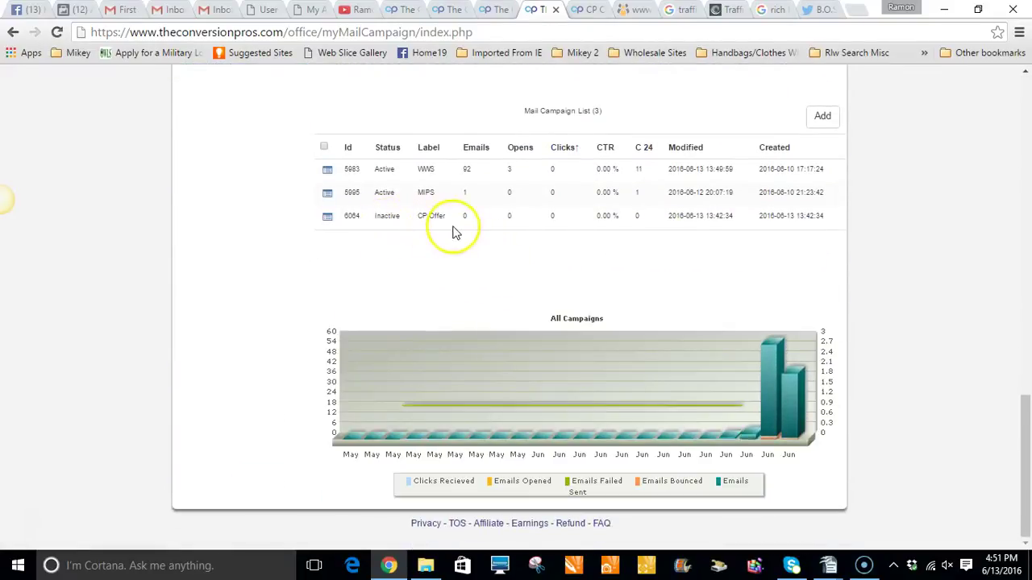
- Save the CP Offer landing page with its mail campaign selection and return to the mail campaign list
left_click(578, 13)
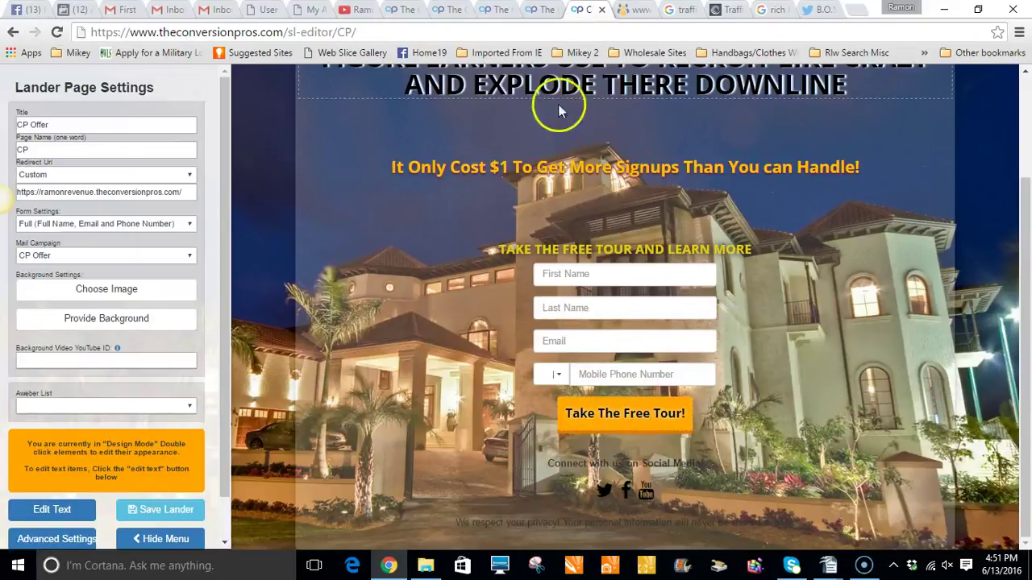
left_click(538, 9)
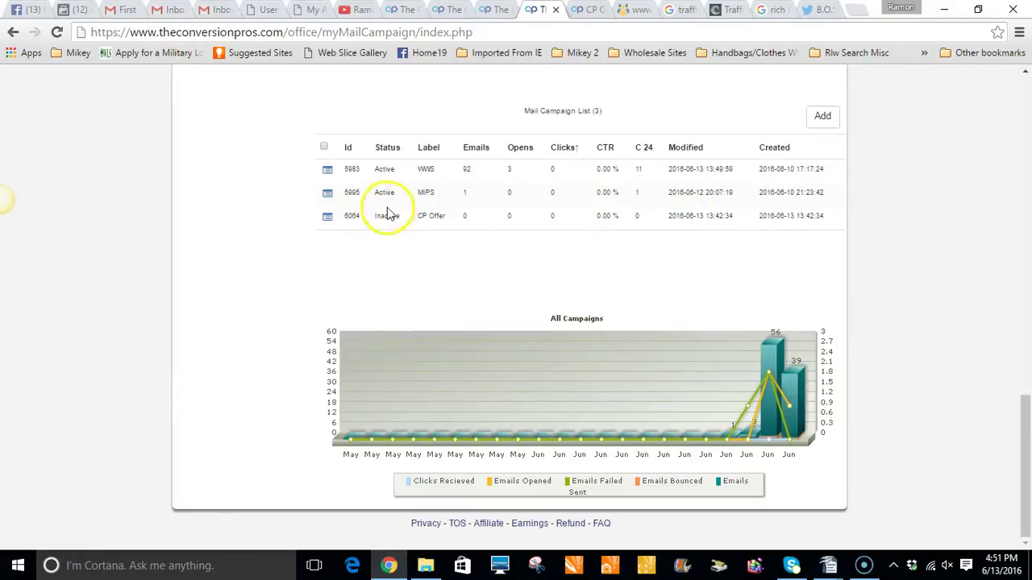
left_click(494, 11)
left_click(585, 10)
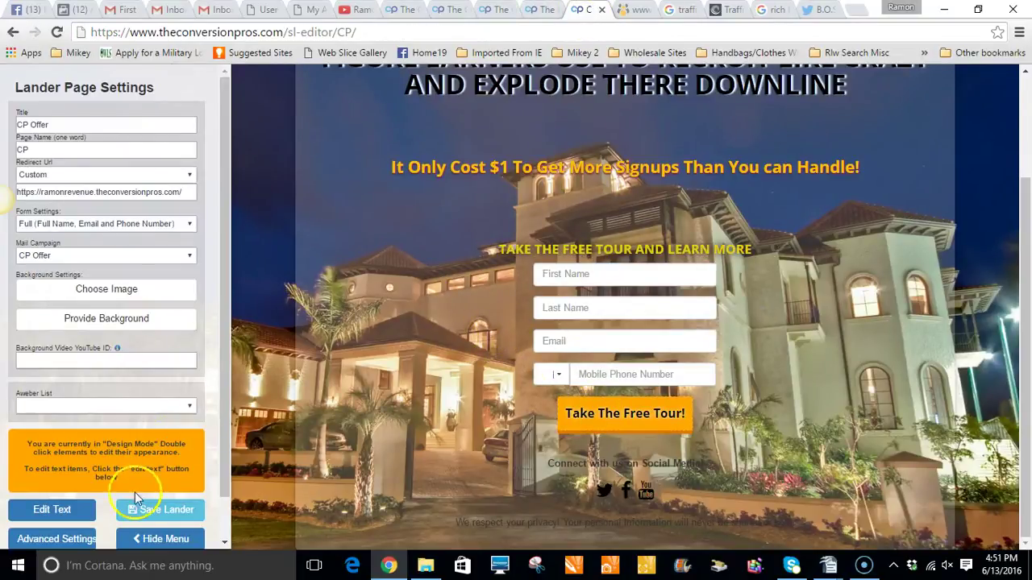
left_click(151, 513)
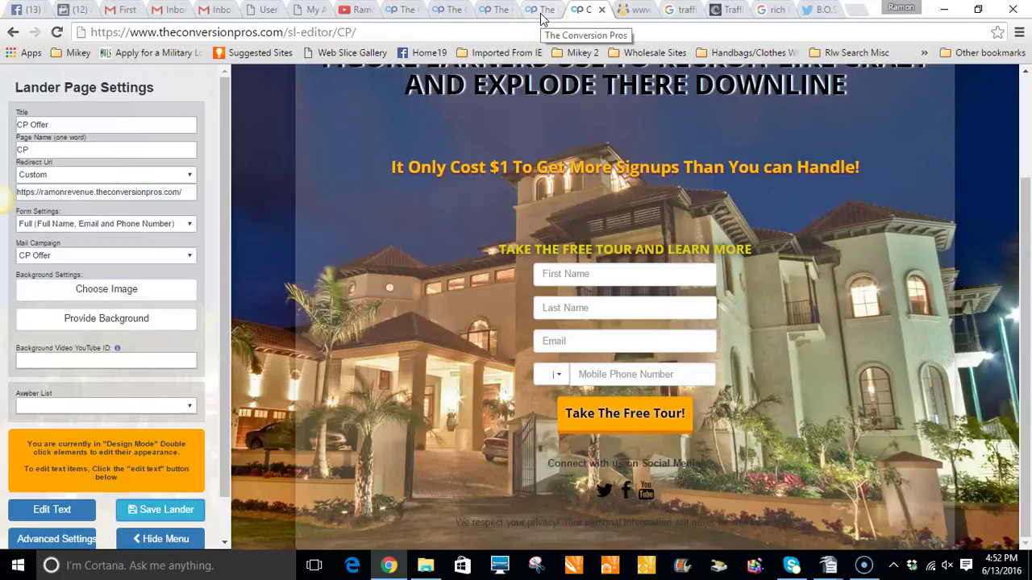
left_click(542, 17)
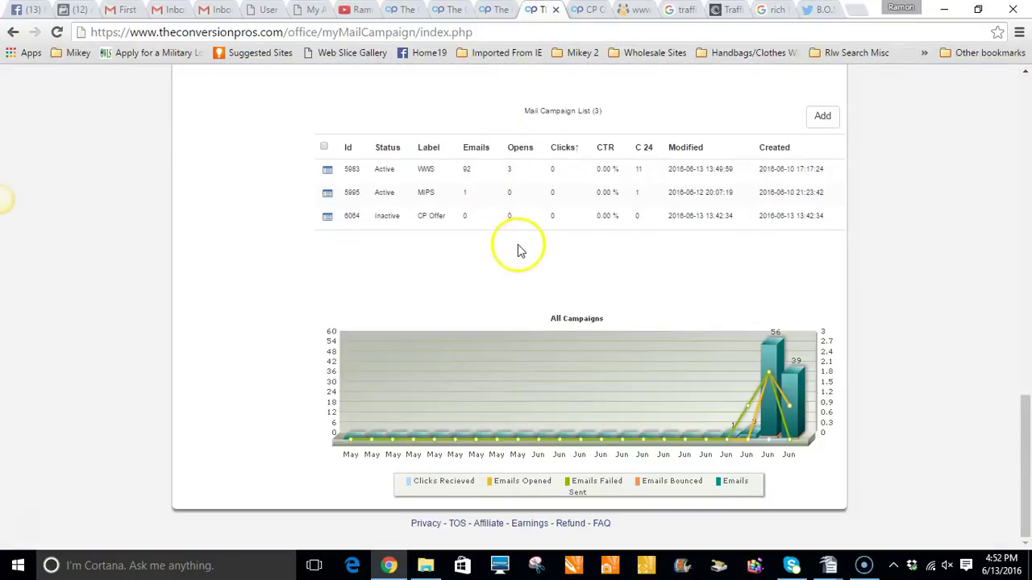
- Look over the email campaigns page's training sections and campaign list, and check the CP Offer landing page settings
scroll(518, 251, "up", 15)
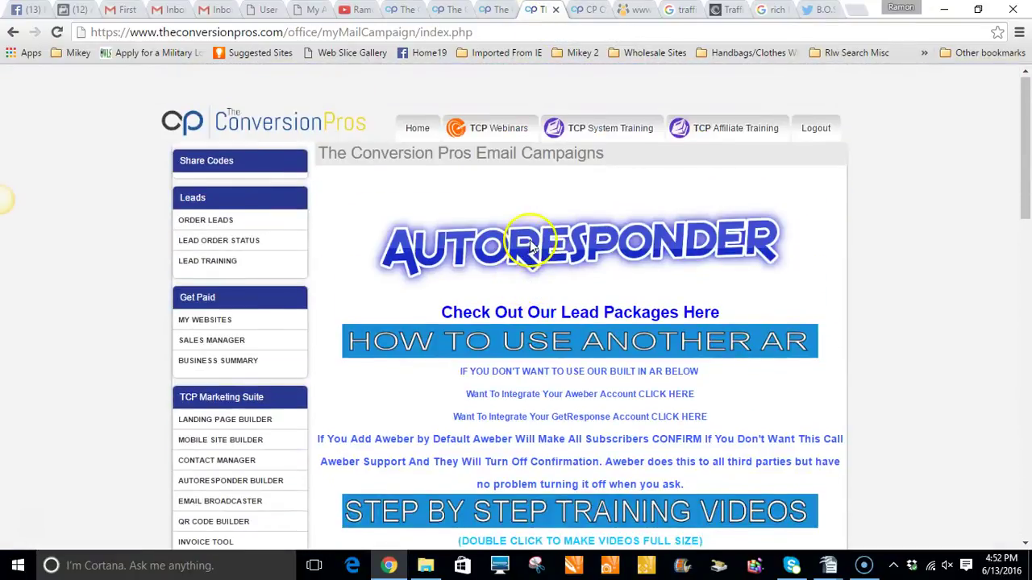
scroll(531, 248, "down", 4)
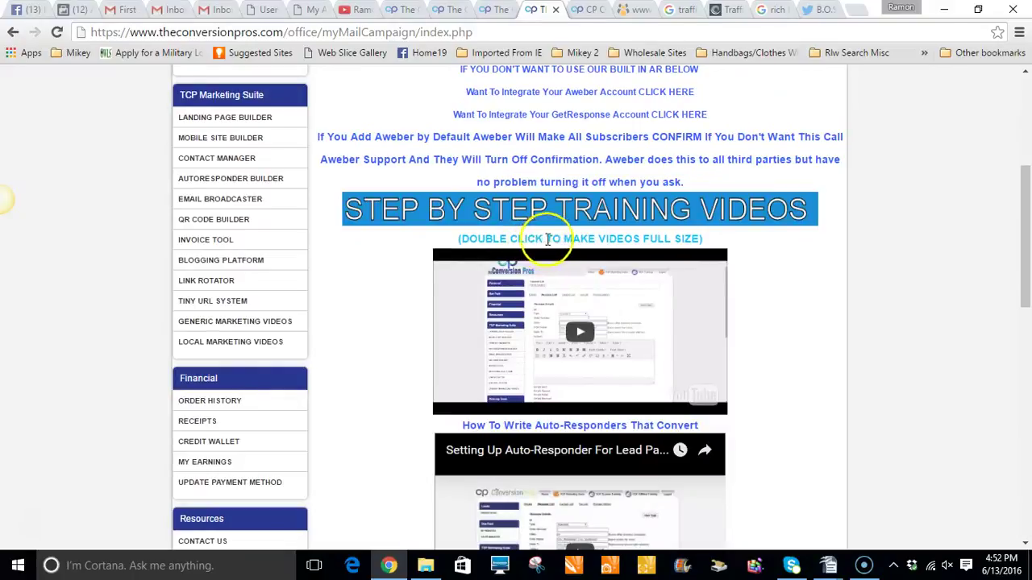
scroll(684, 258, "down", 4)
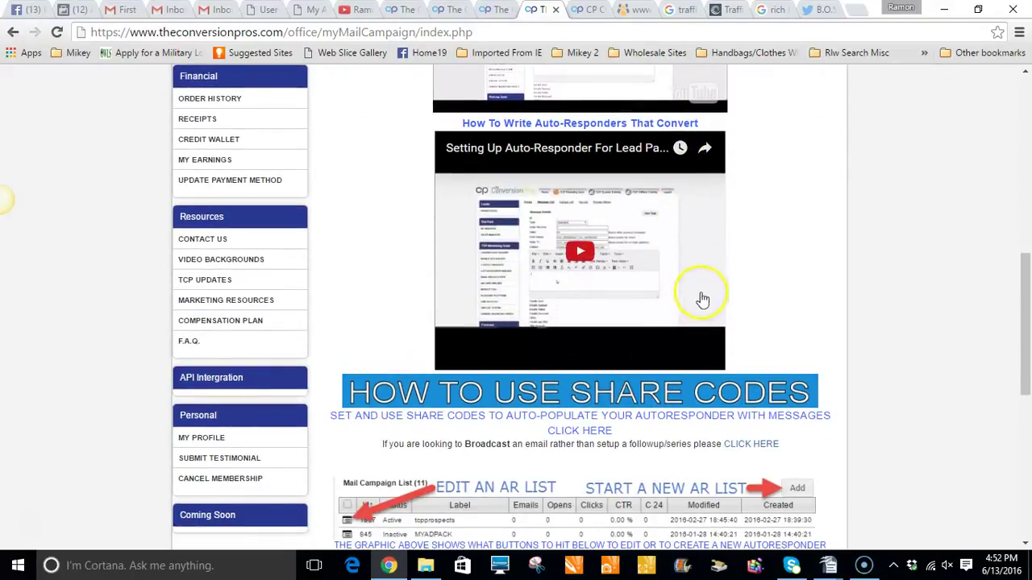
scroll(702, 299, "down", 6)
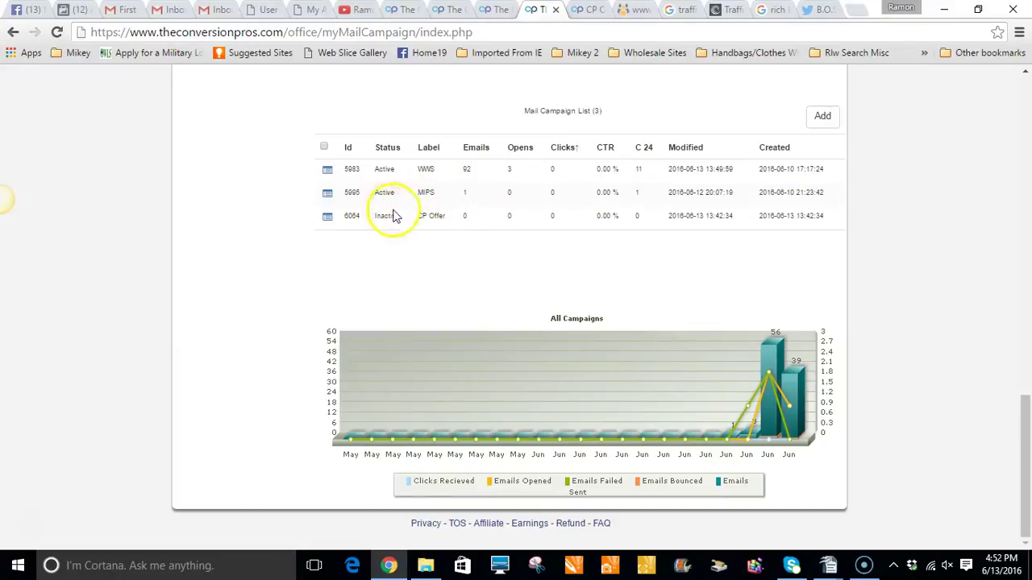
left_click(577, 11)
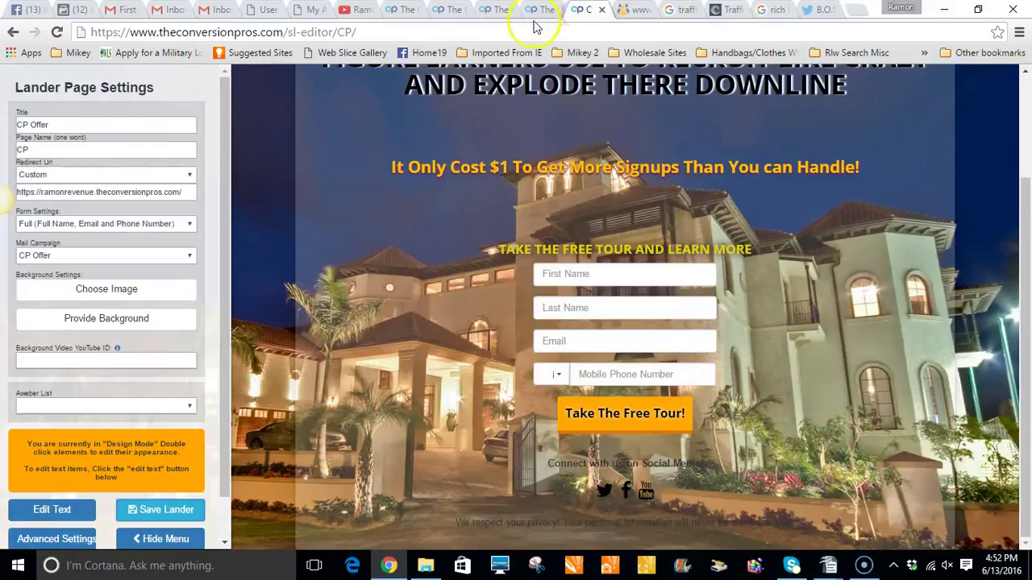
left_click(536, 10)
scroll(511, 242, "up", 10)
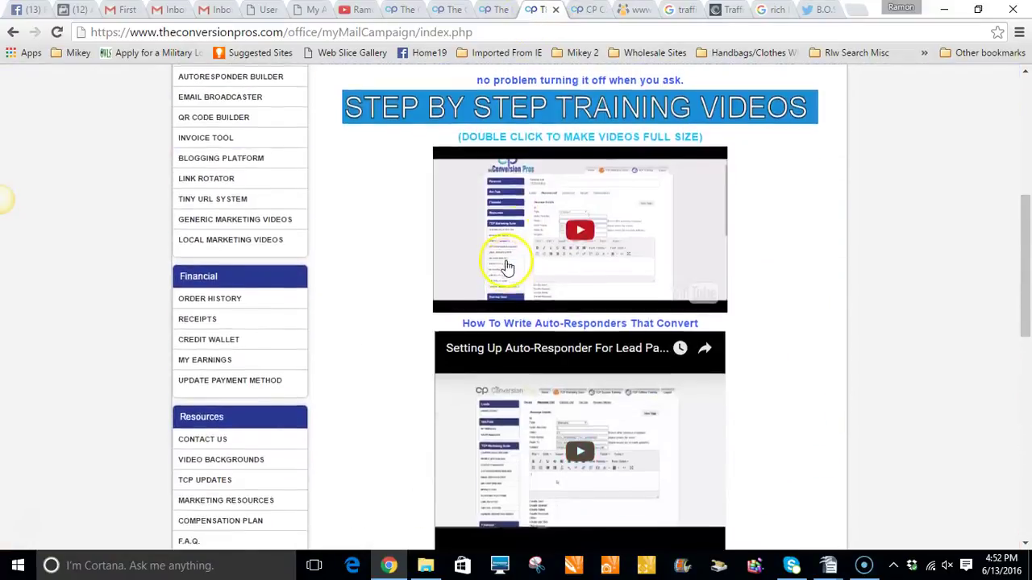
scroll(500, 269, "up", 3)
scroll(460, 279, "down", 5)
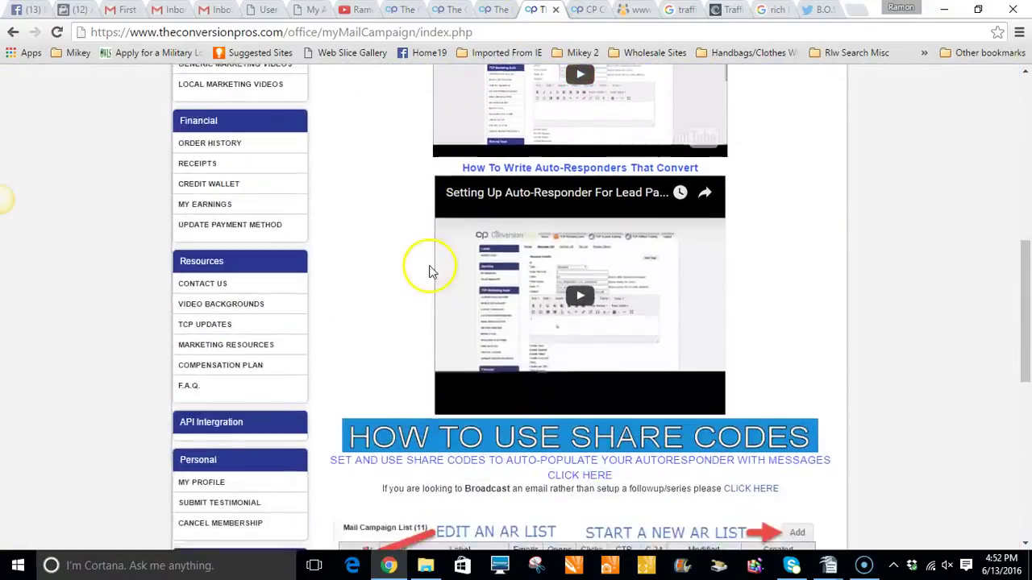
scroll(428, 272, "down", 6)
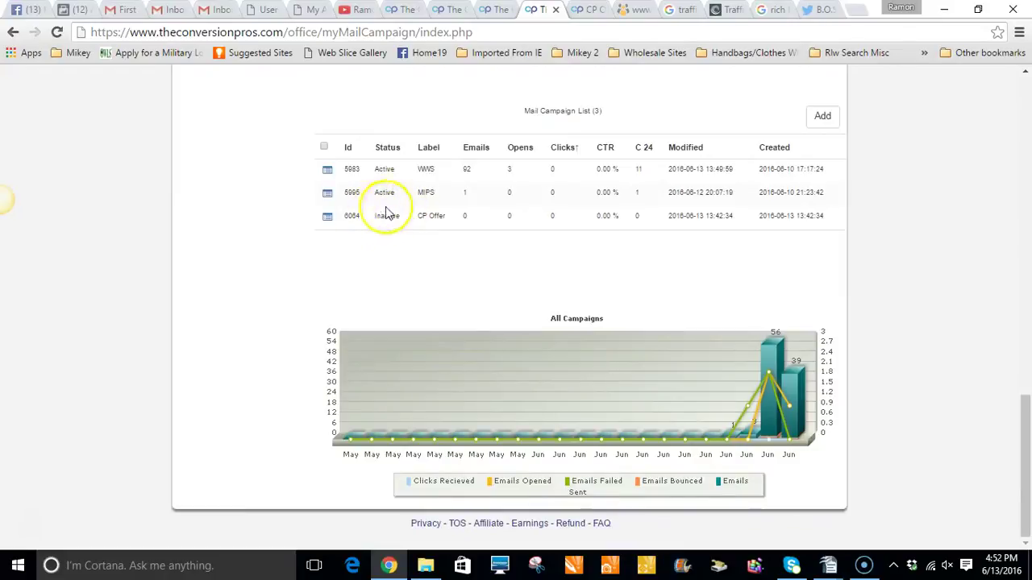
- Edit the CP Offer mail campaign, set its status to Active and save it
left_click(328, 219)
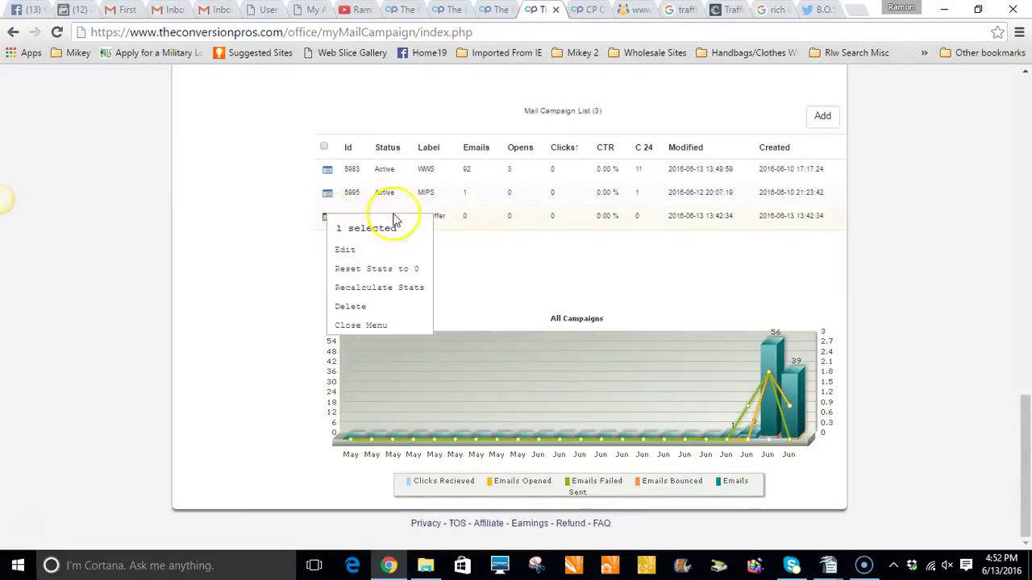
left_click(371, 250)
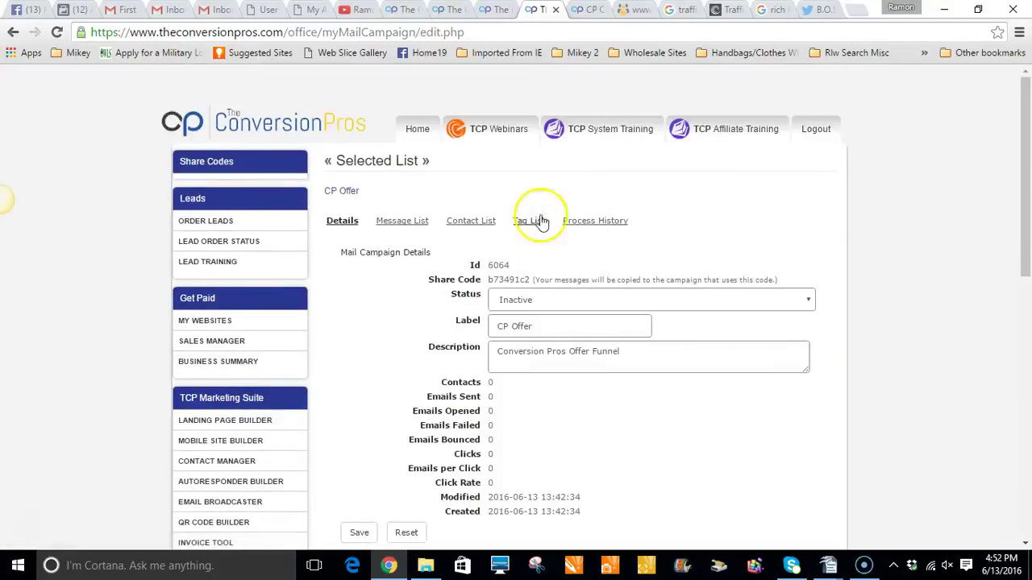
scroll(537, 212, "down", 1)
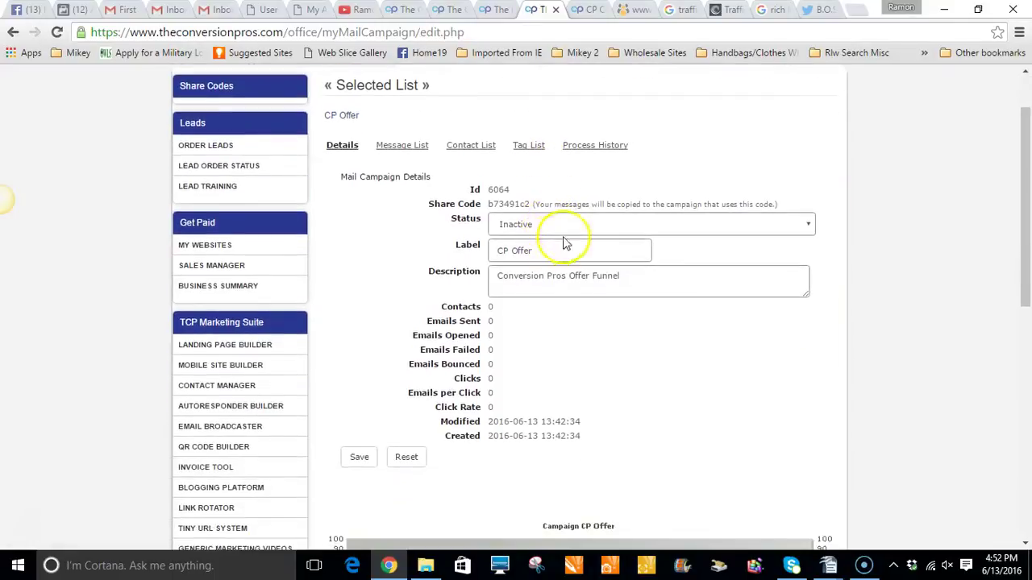
left_click(803, 229)
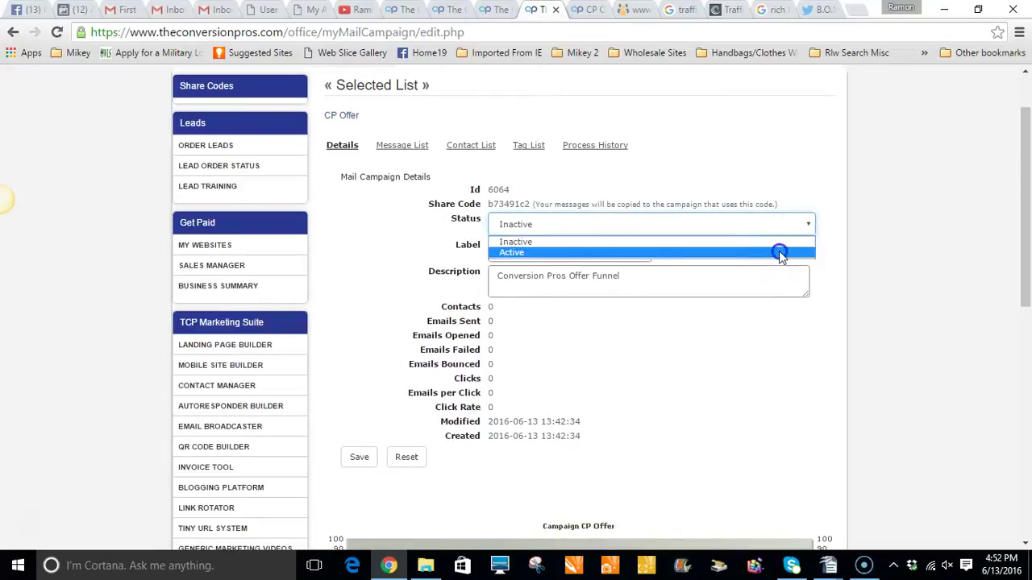
left_click(779, 250)
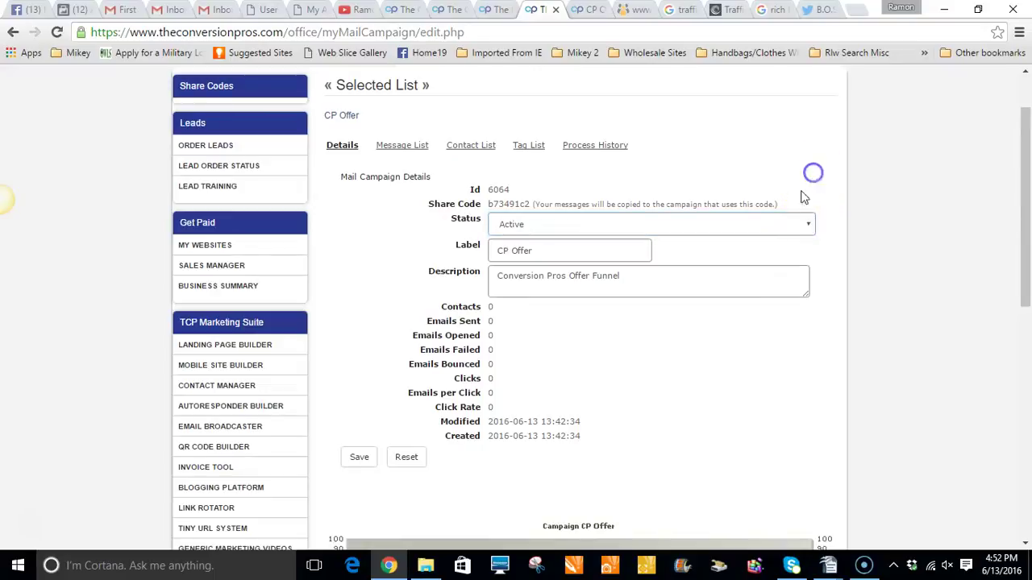
scroll(774, 331, "down", 2)
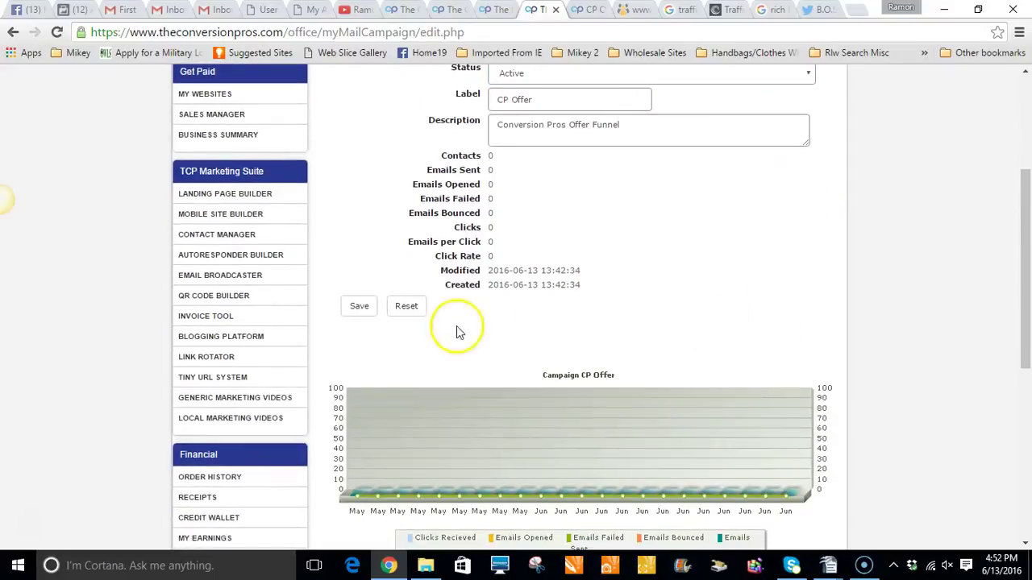
left_click(360, 307)
- Reload the affiliate websites page, open the autoresponder builder from it and check the CP Offer campaign's status in the list
left_click(495, 11)
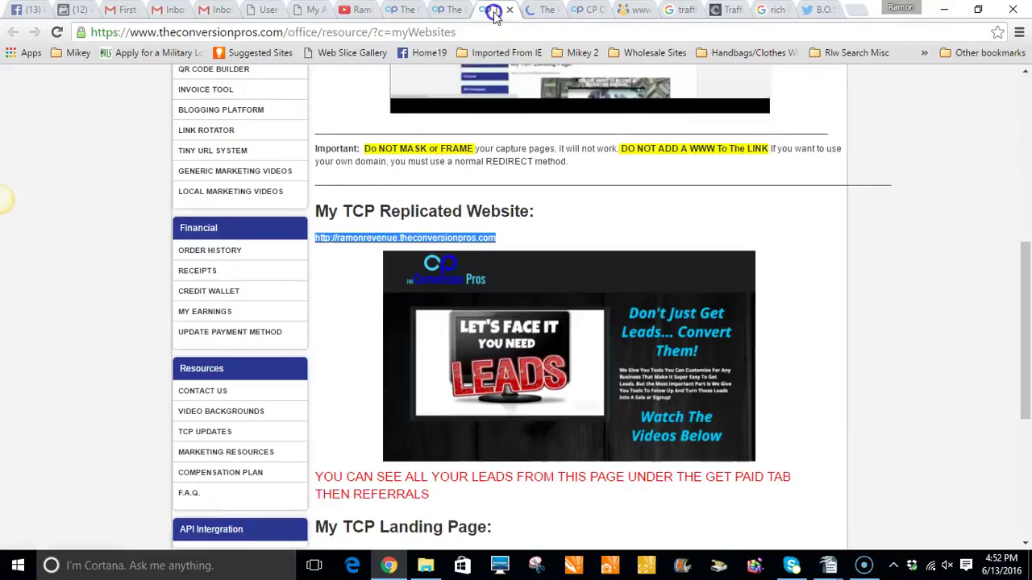
left_click(56, 34)
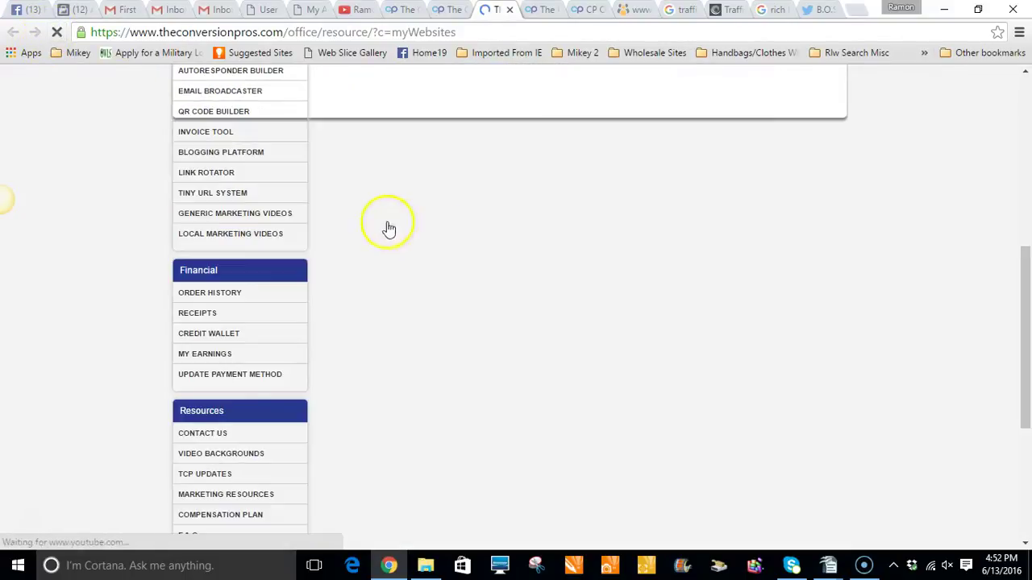
scroll(267, 189, "up", 2)
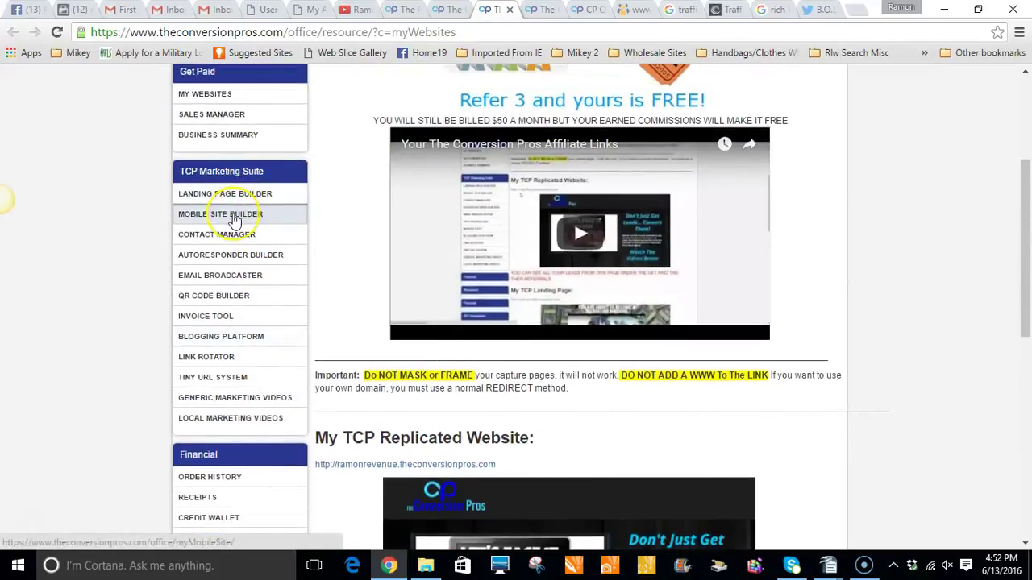
left_click(230, 257)
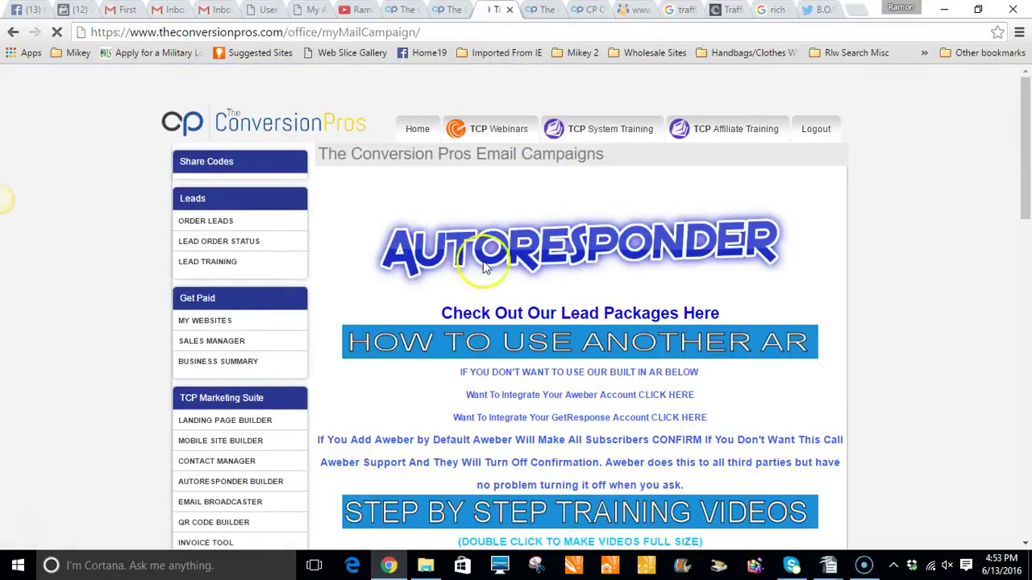
scroll(484, 265, "down", 7)
scroll(498, 277, "down", 4)
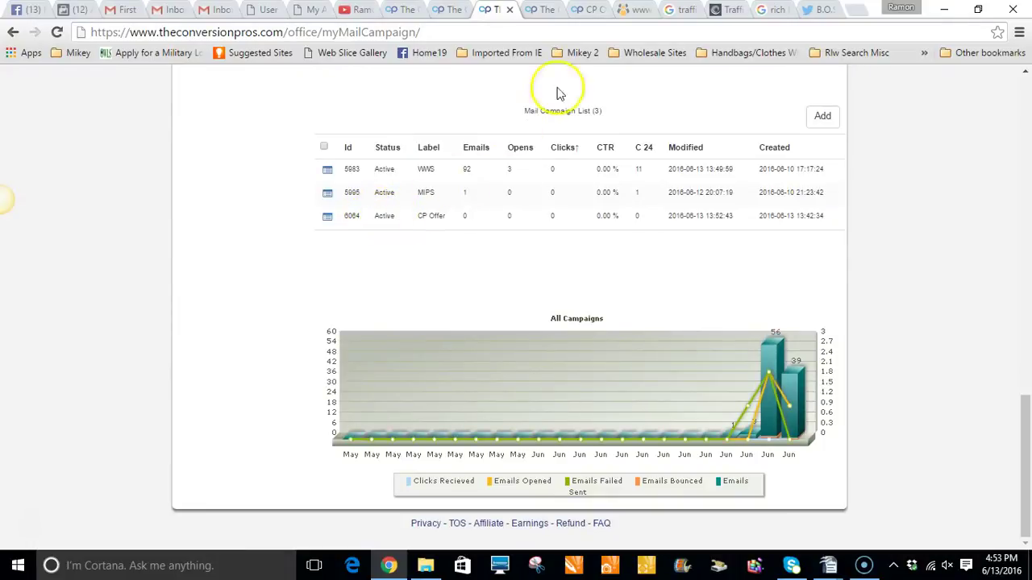
- Look over the CP Offer landing page and its settings in the editor, then close the editor
left_click(580, 11)
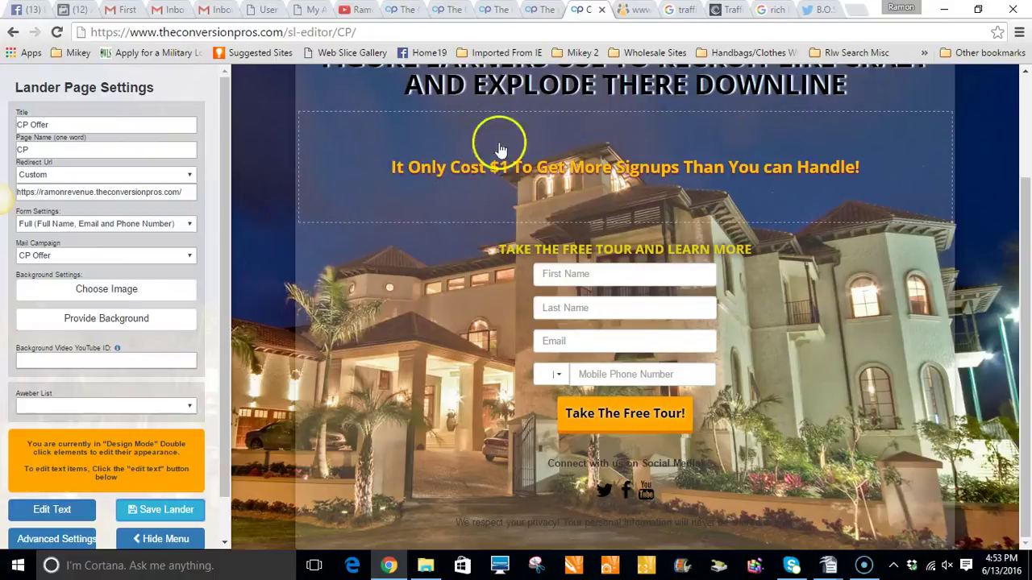
left_click(535, 12)
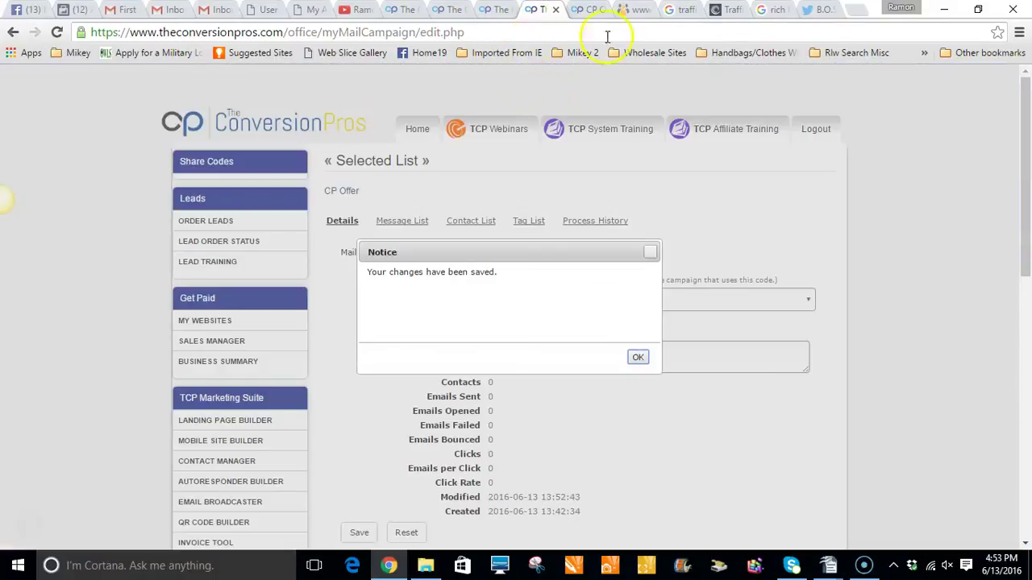
left_click(593, 13)
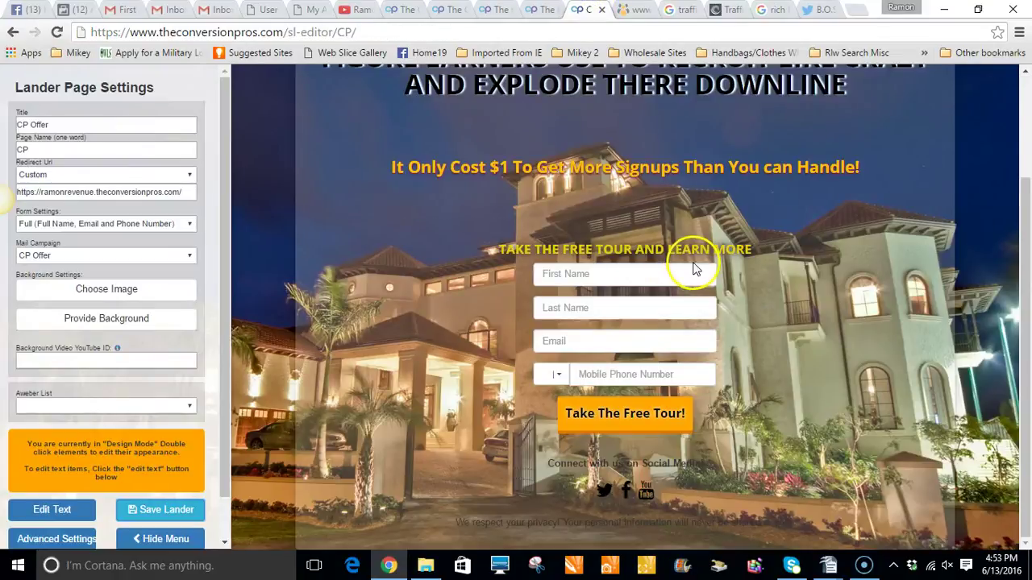
scroll(695, 270, "up", 2)
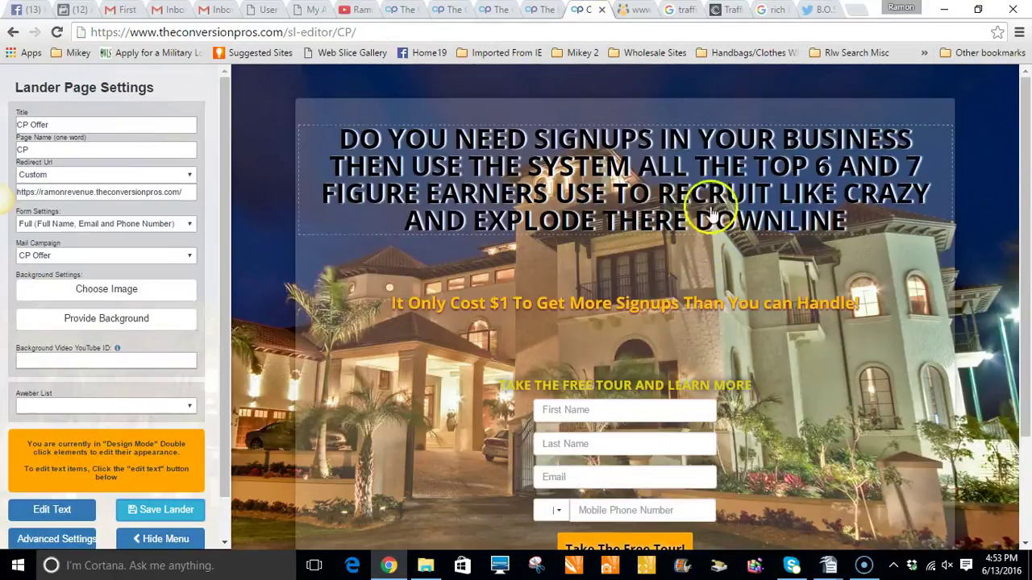
left_click(601, 10)
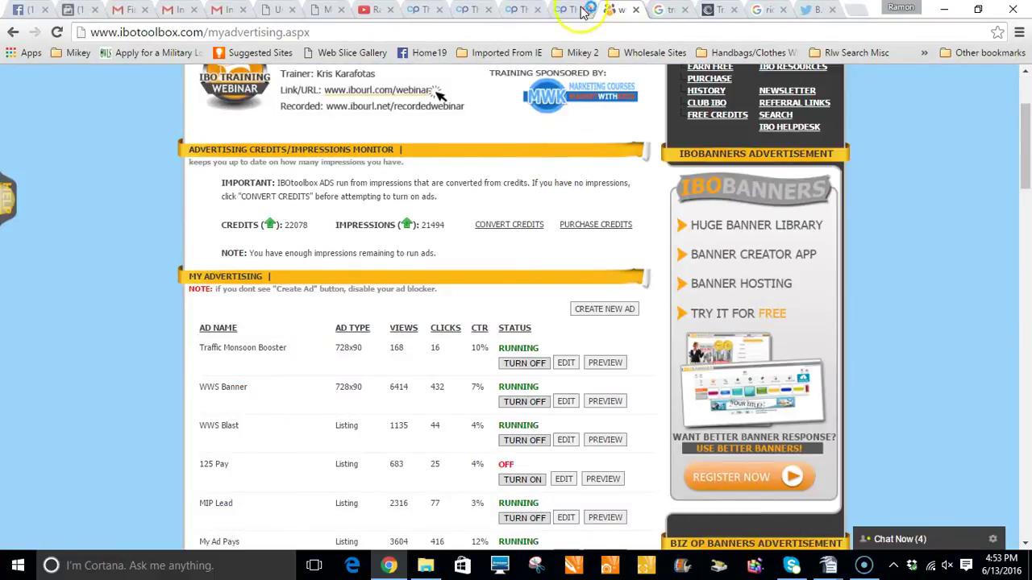
- Dismiss the CP Offer campaign's save notice and open the Landing Page Builder's list of pages
left_click(576, 12)
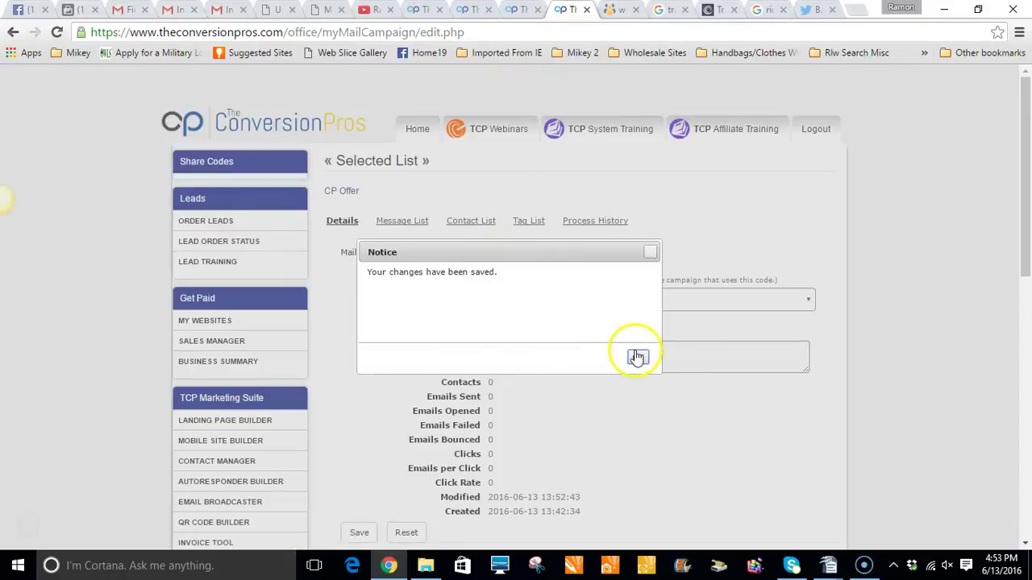
left_click(637, 357)
scroll(242, 289, "down", 2)
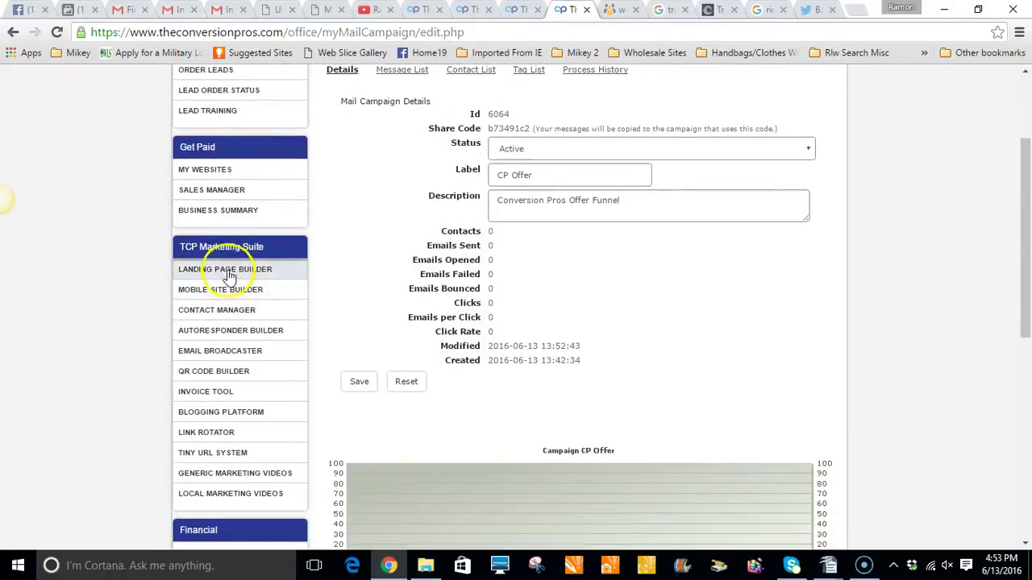
left_click(228, 269)
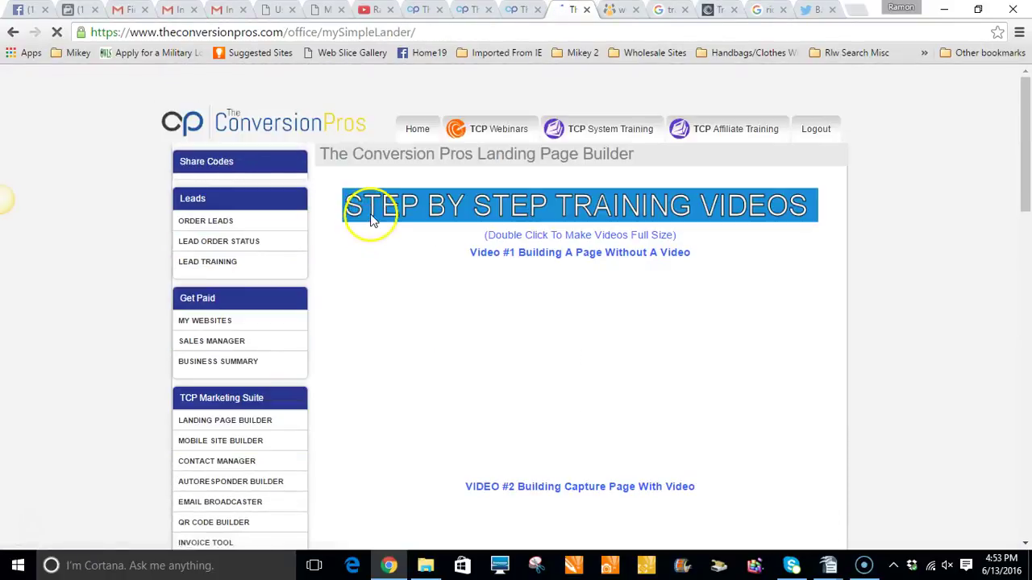
scroll(560, 203, "down", 10)
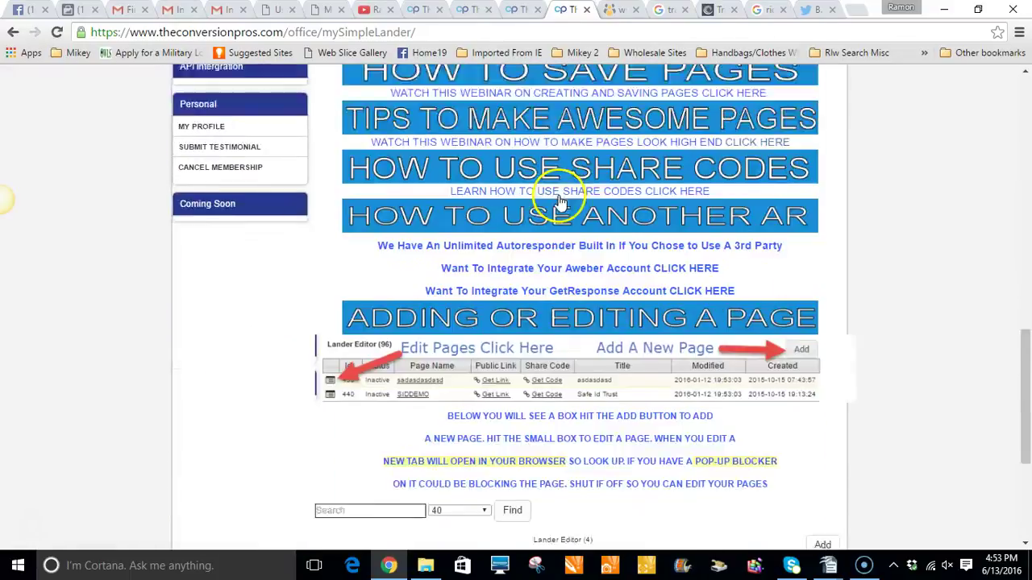
scroll(561, 203, "down", 3)
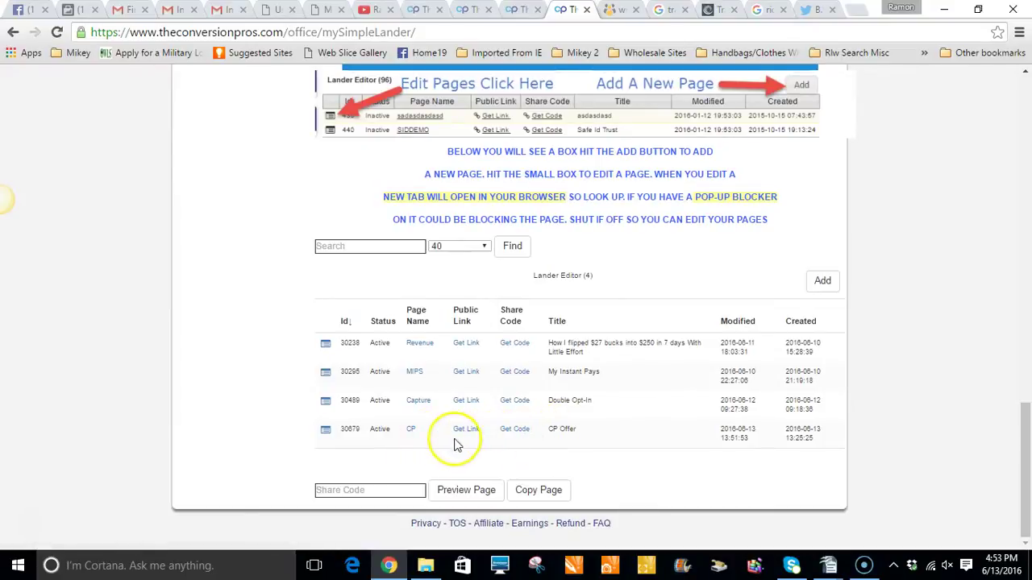
- Open the live CP landing page and look over its headline, offer text and sign-up form
left_click(412, 432)
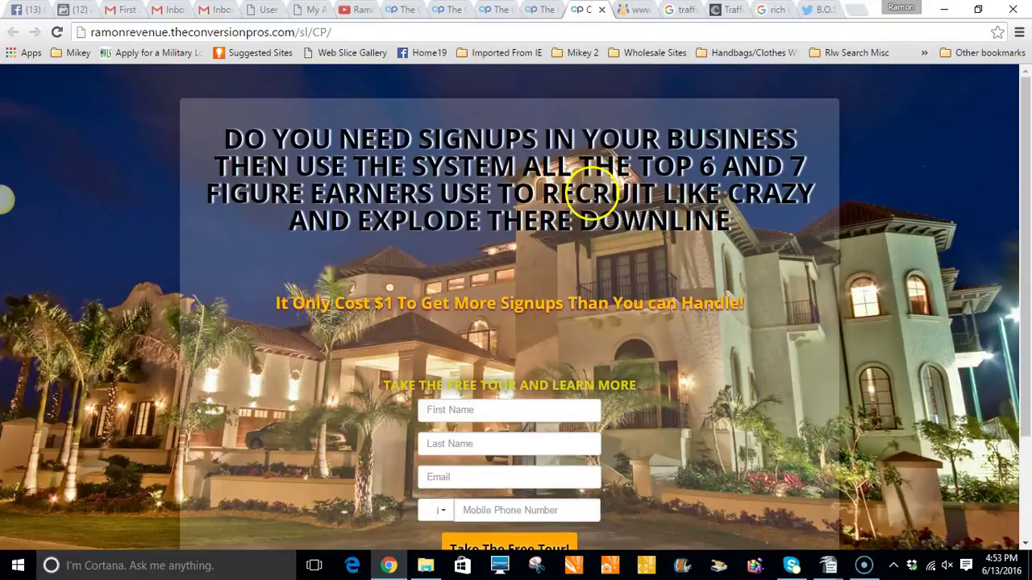
scroll(569, 200, "down", 2)
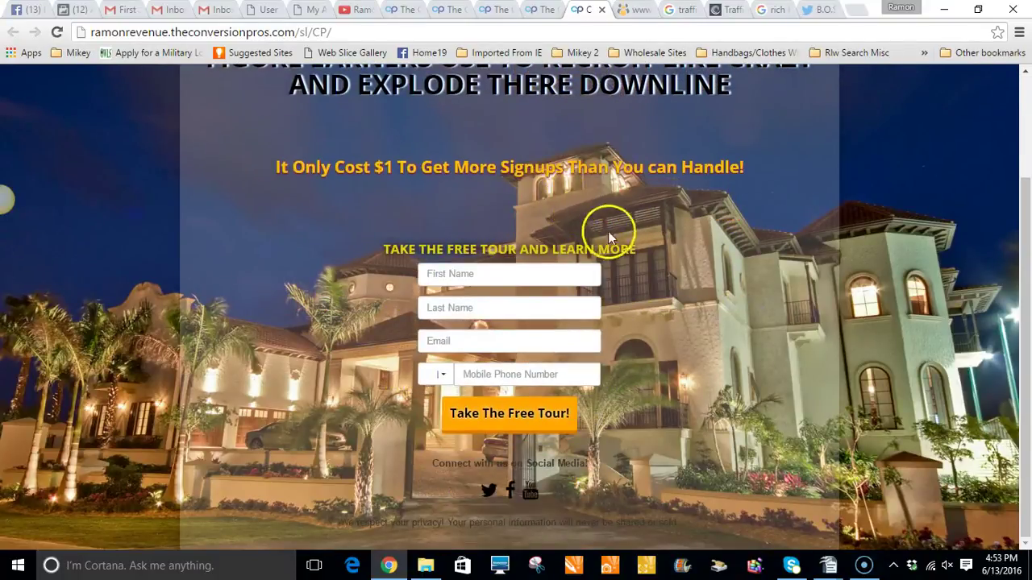
scroll(647, 247, "up", 2)
scroll(647, 247, "down", 1)
scroll(646, 250, "down", 2)
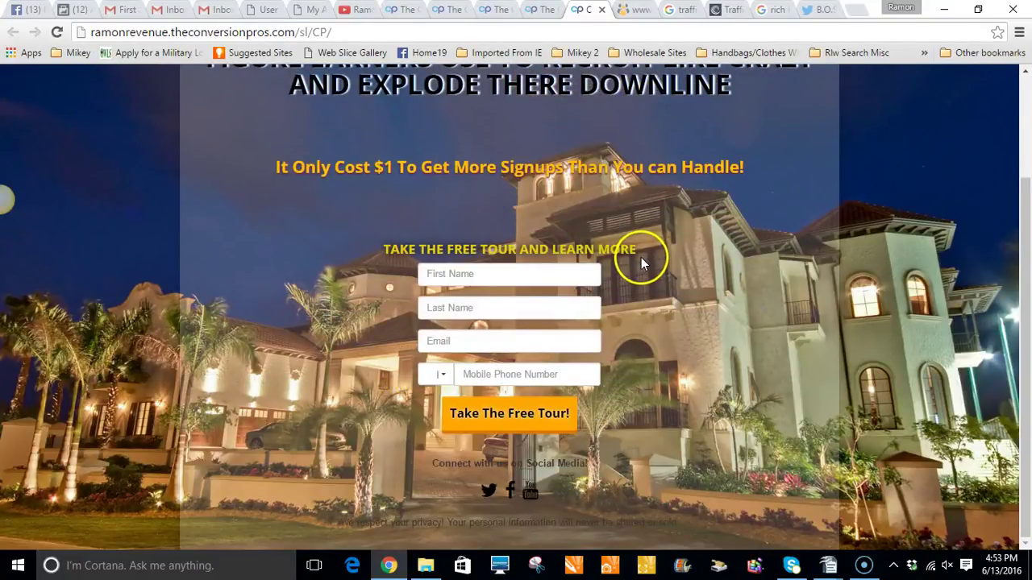
scroll(641, 257, "up", 2)
scroll(642, 257, "down", 2)
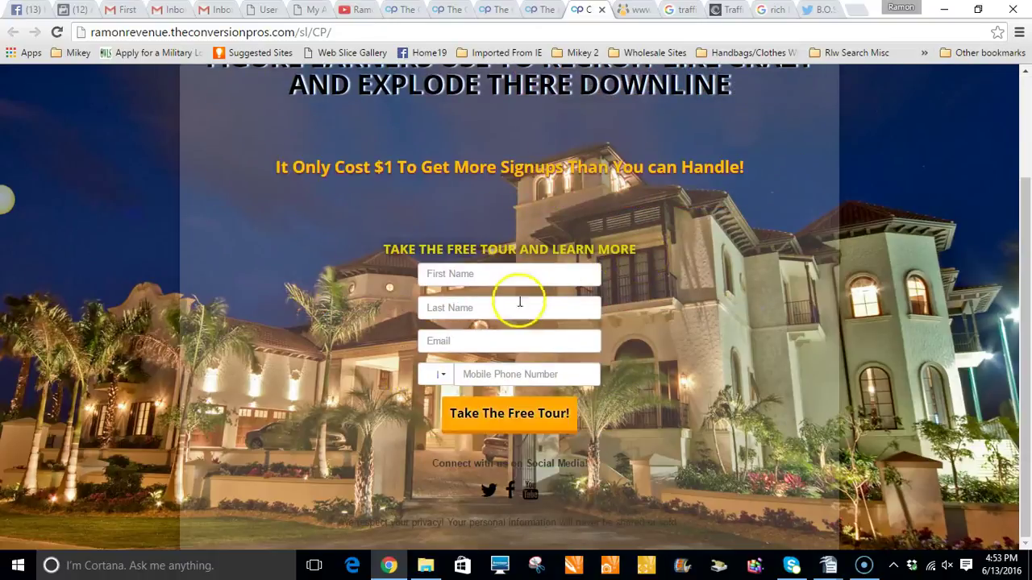
- Return to the list of landing pages and copy the CP page's public link
left_click(538, 11)
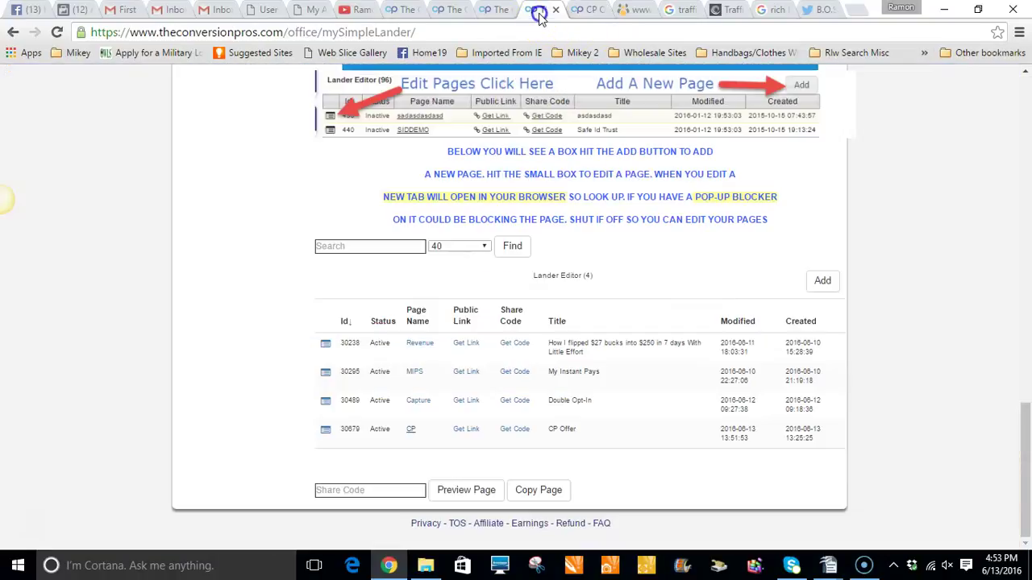
left_click(468, 433)
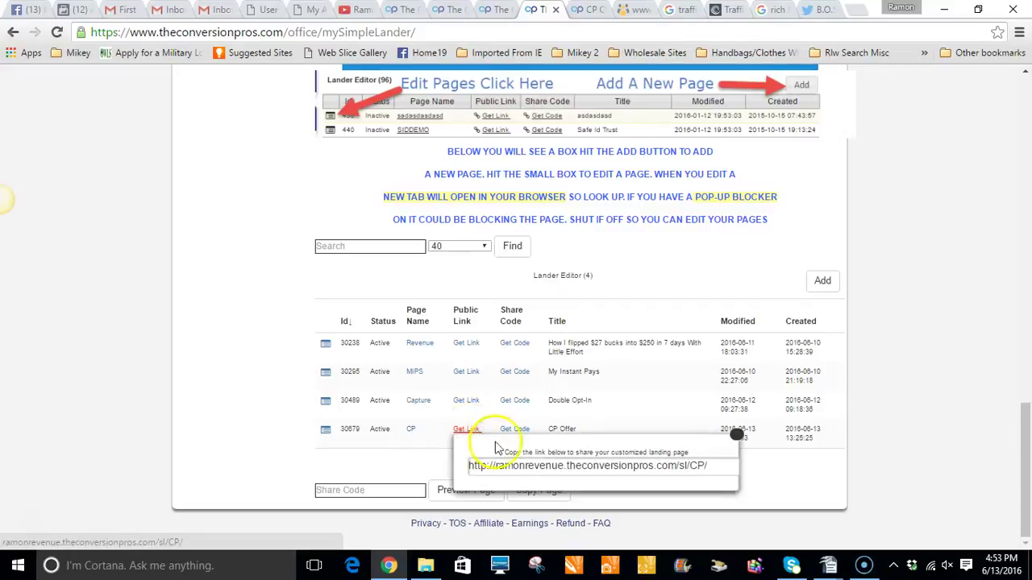
left_click(596, 468)
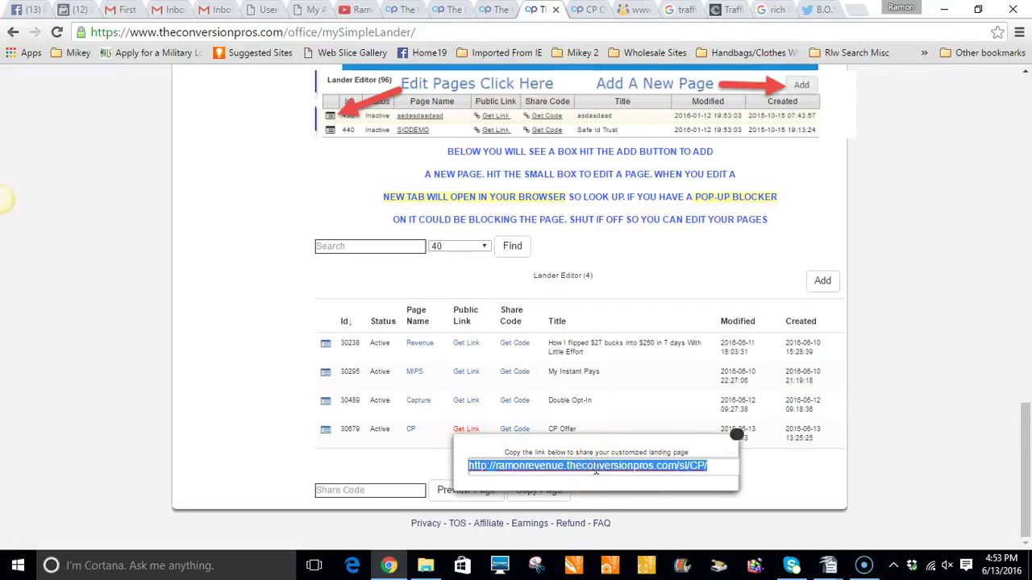
right_click(596, 467)
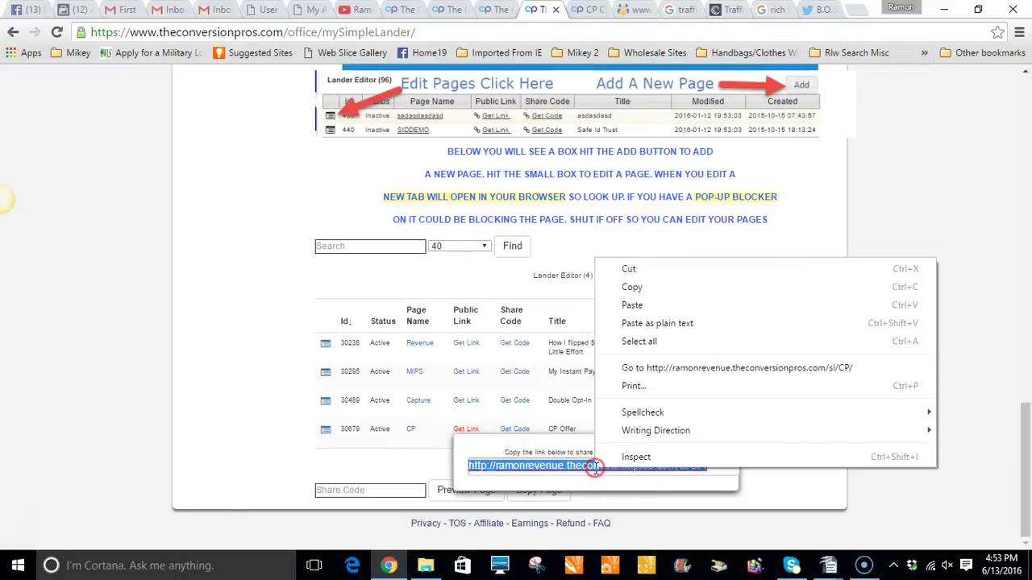
left_click(679, 287)
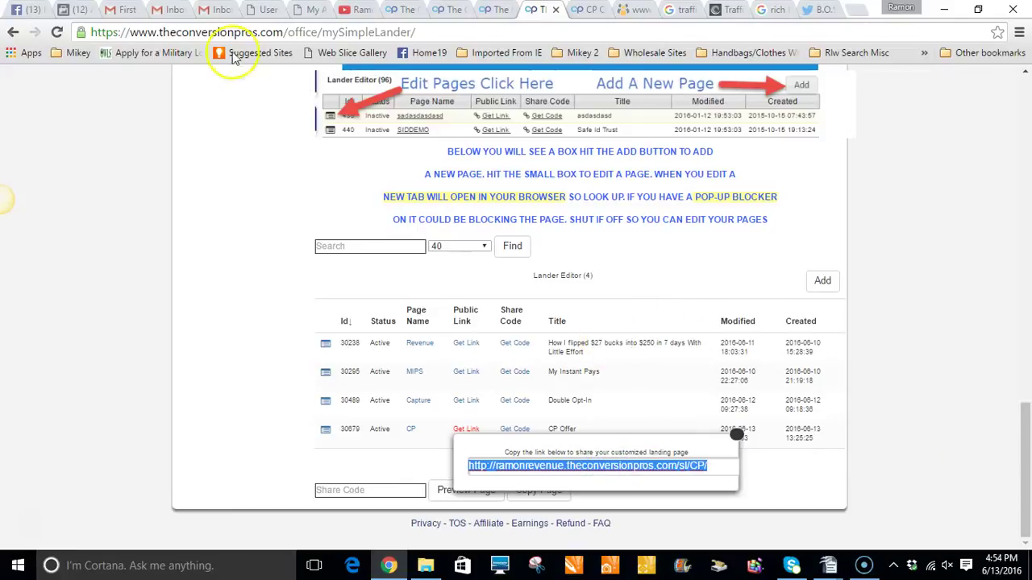
- Switch to the lilbit.link dashboard and paste the copied CP page link as the long URL for shortening
left_click(23, 10)
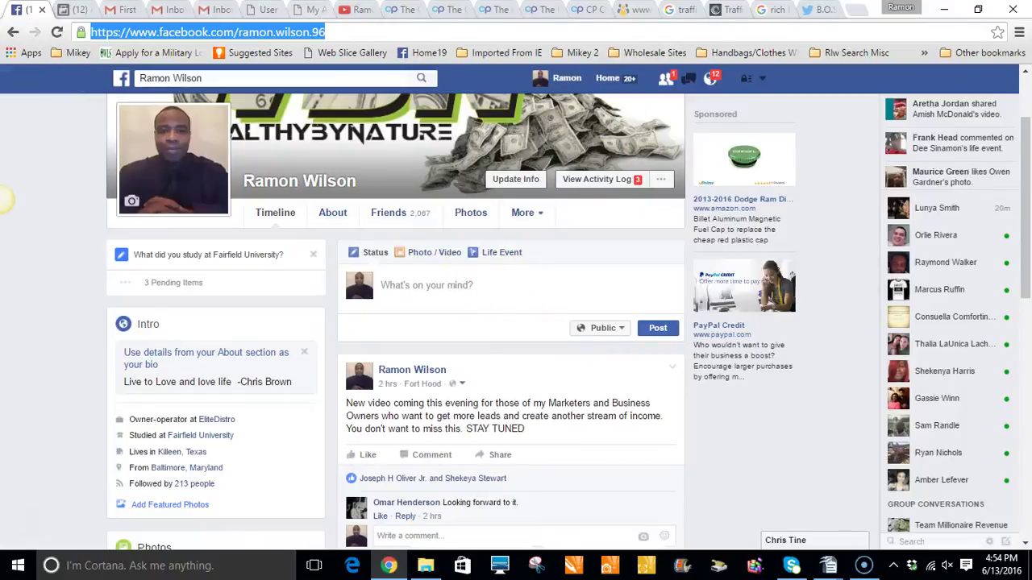
left_click(577, 8)
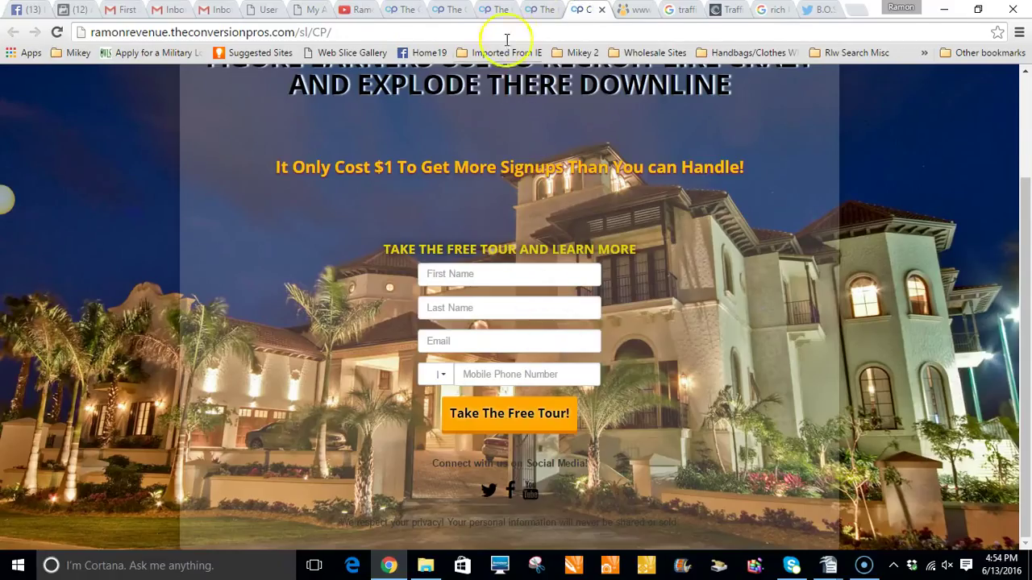
left_click(535, 10)
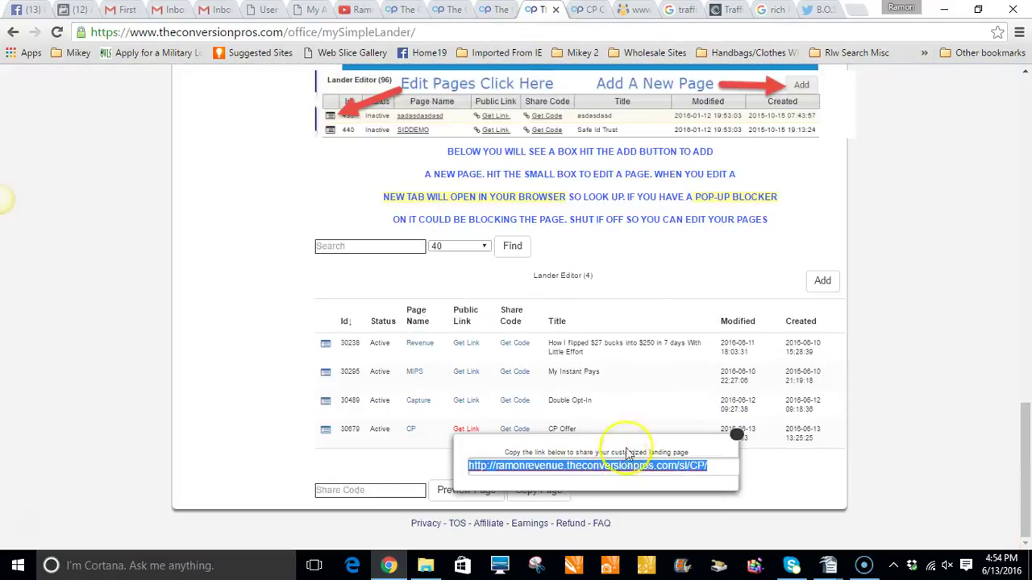
left_click(266, 10)
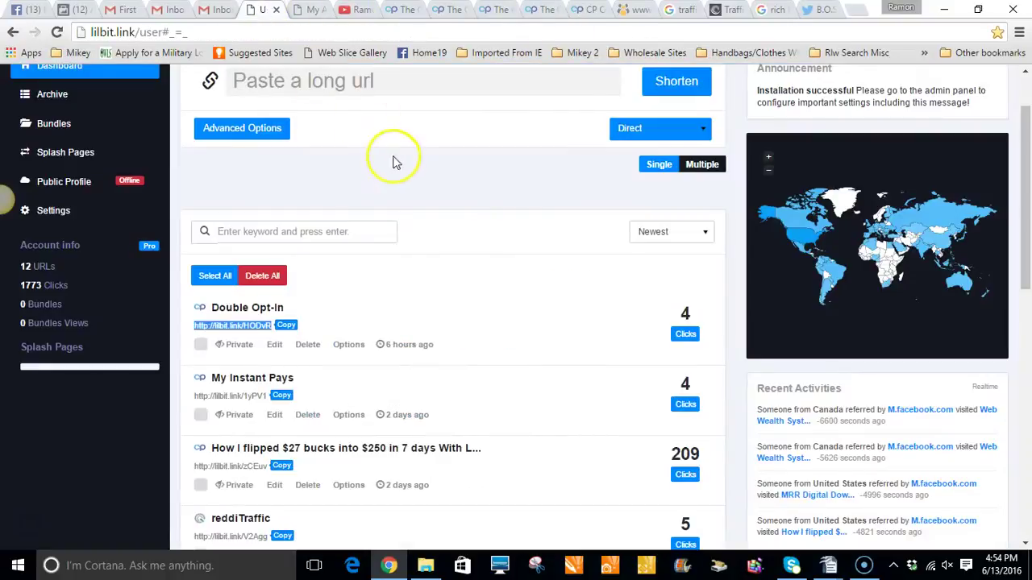
scroll(379, 158, "up", 2)
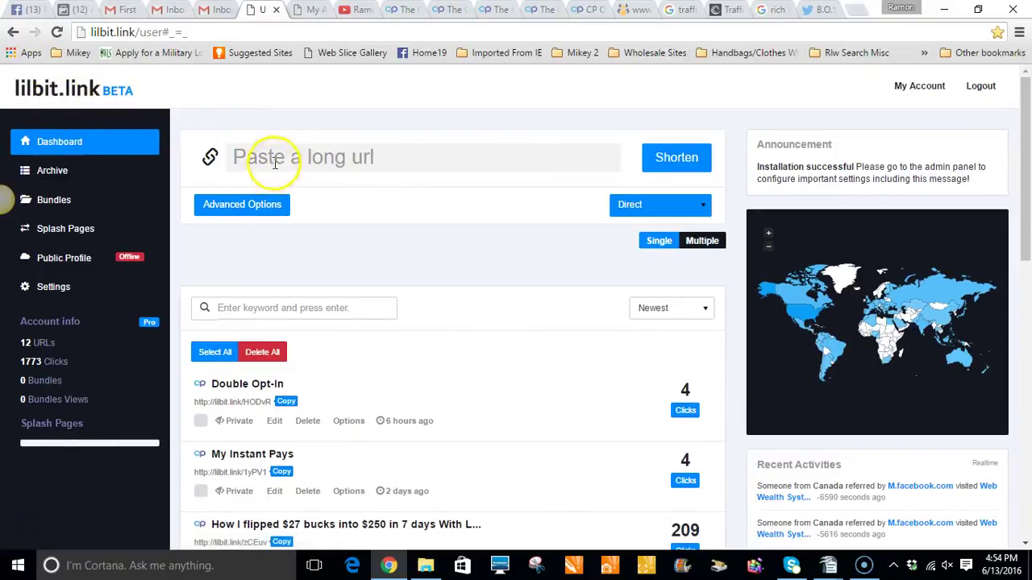
left_click(404, 158)
key("ctrl+v")
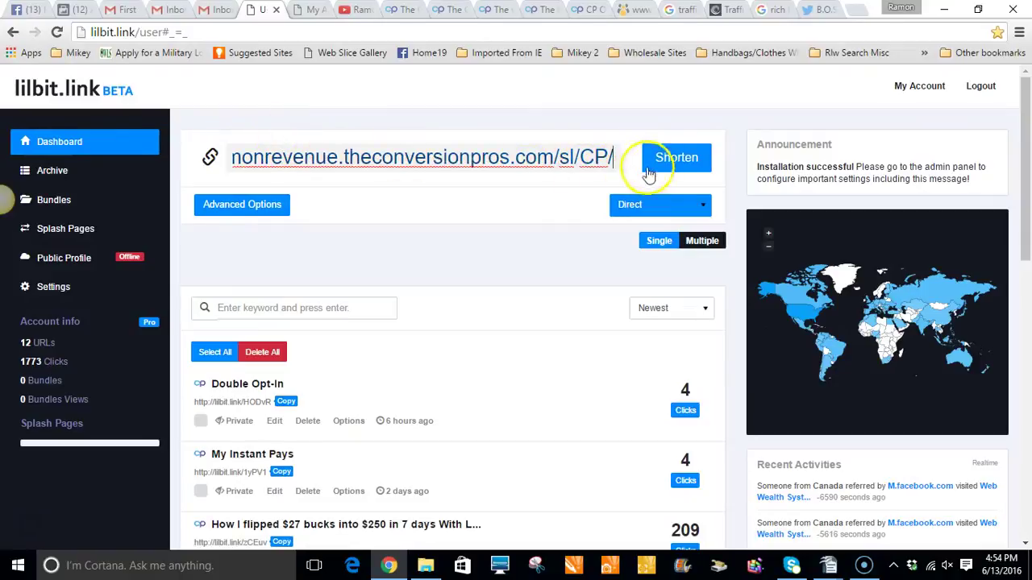
- Look through the existing shortened links, their click counts and the recent activities on the dashboard
scroll(406, 280, "down", 1)
scroll(405, 281, "down", 2)
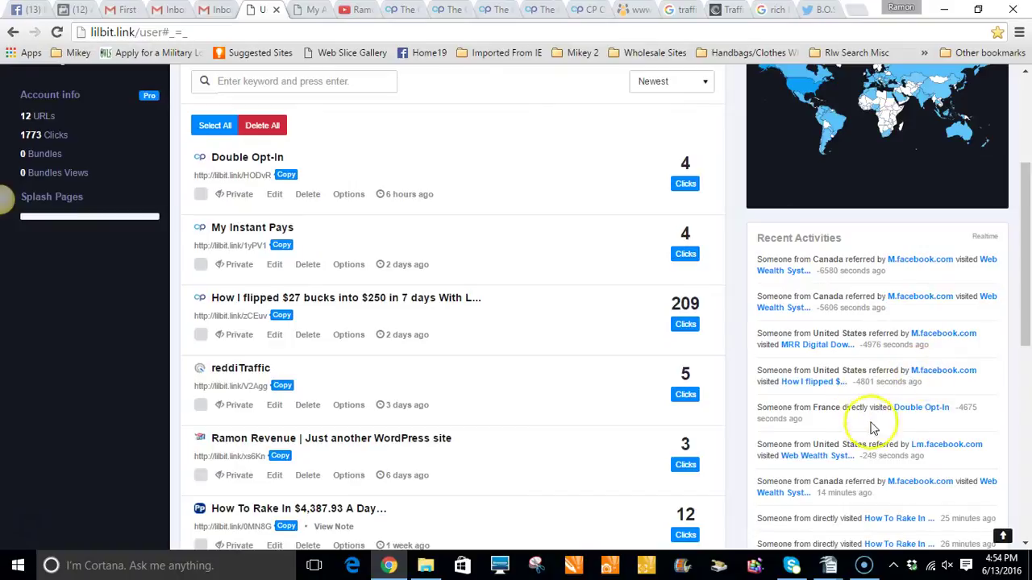
scroll(571, 223, "down", 5)
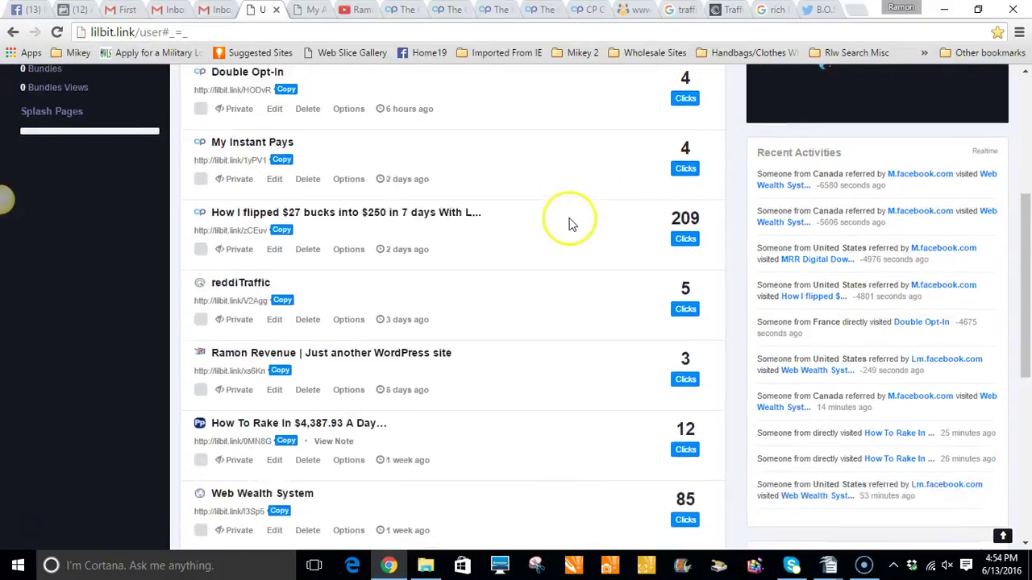
scroll(573, 222, "down", 3)
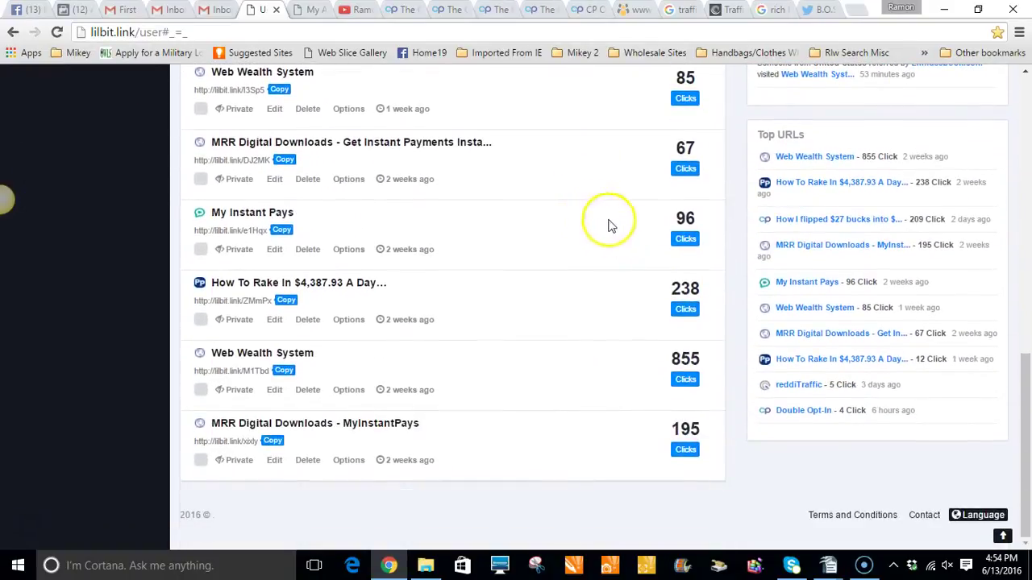
scroll(435, 176, "up", 10)
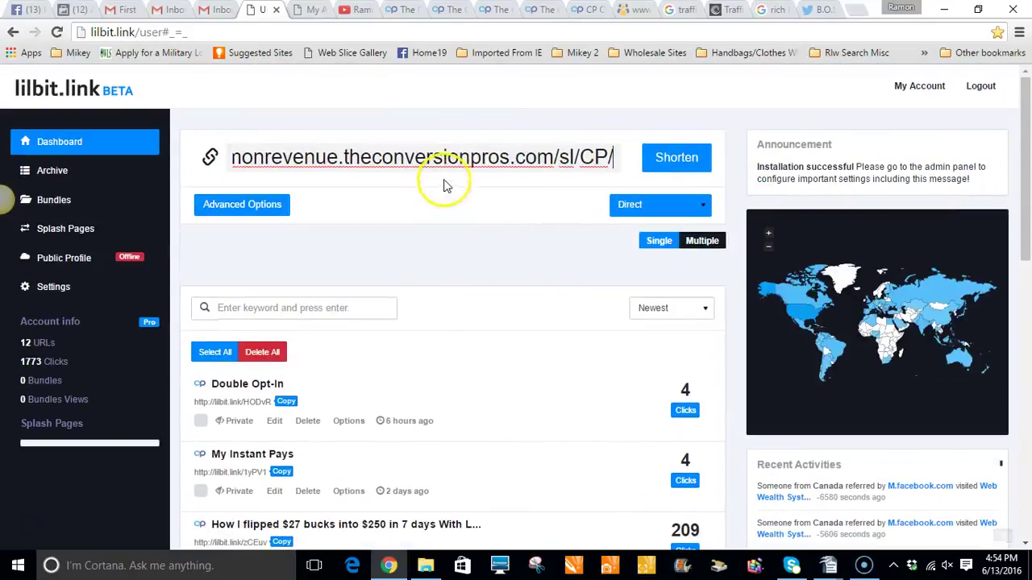
- Return to the landing page list, close the CP page's public link pop-up, and view and close its share code
left_click(577, 13)
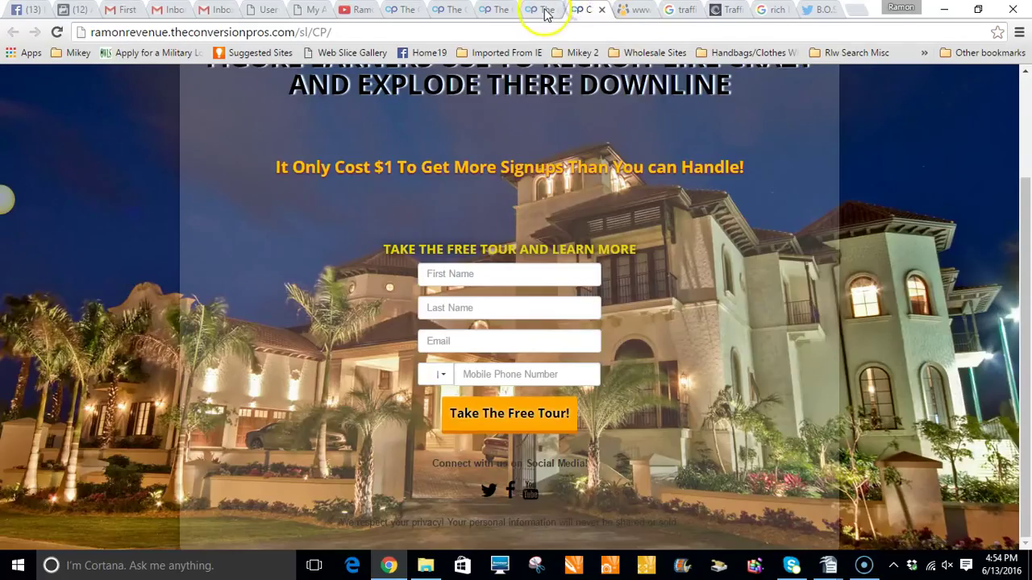
left_click(540, 11)
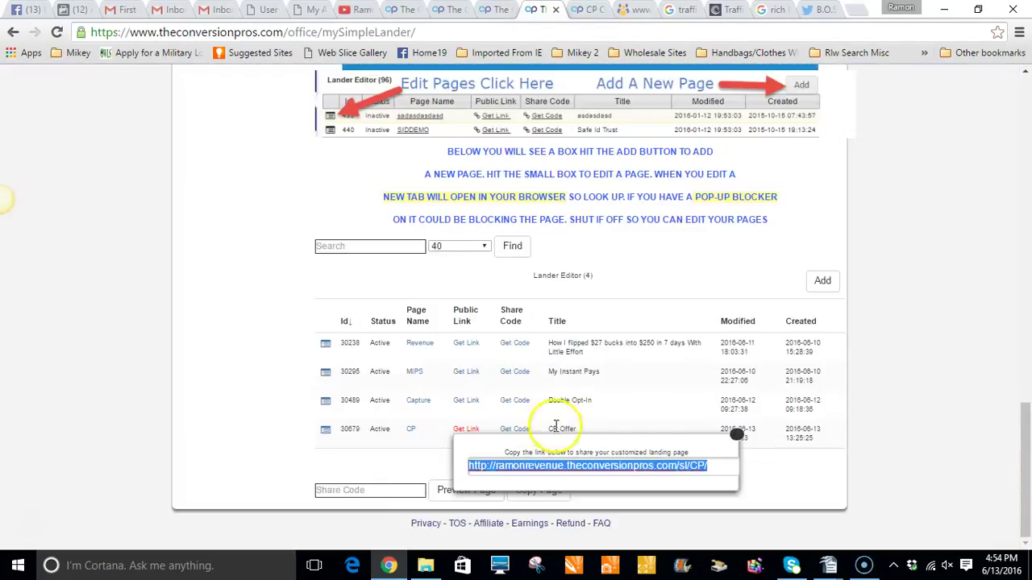
left_click(737, 436)
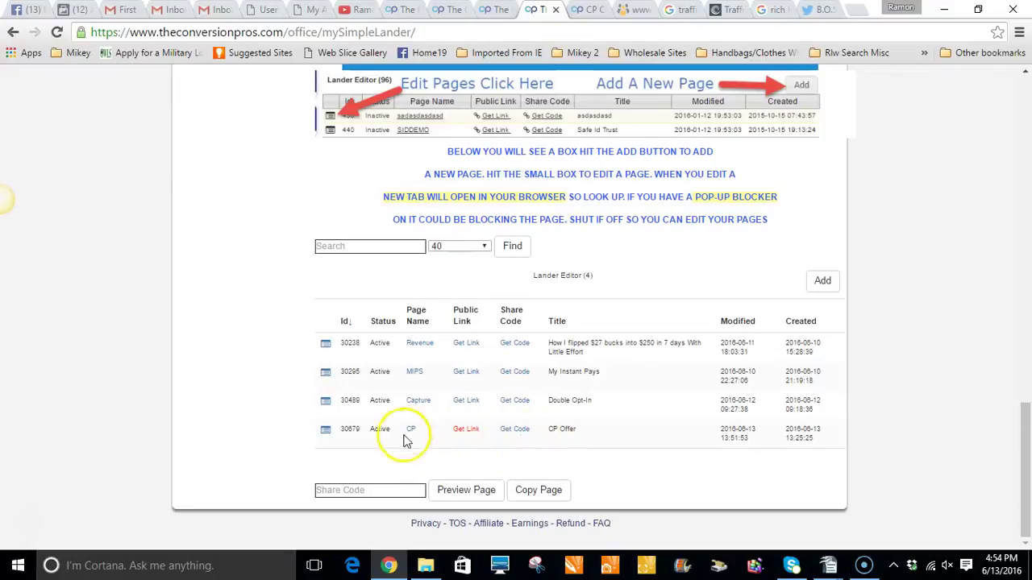
left_click(516, 430)
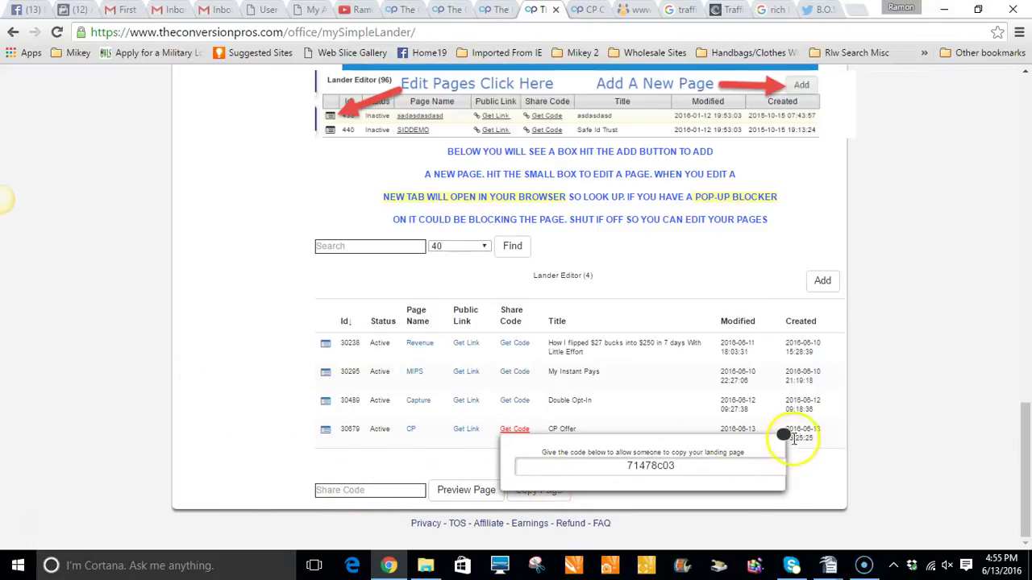
left_click(784, 435)
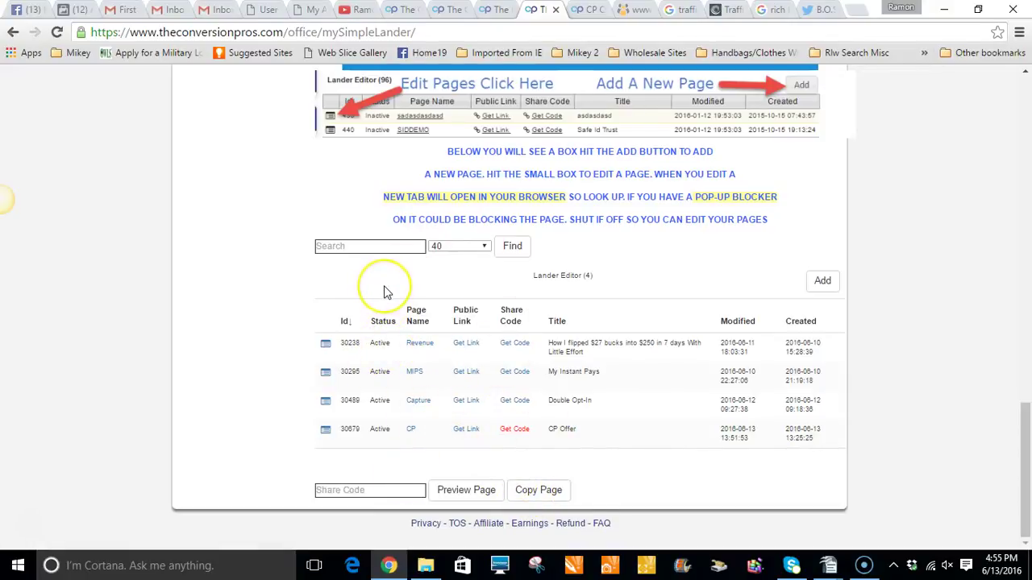
- Review the live CP page's headline and the Landing Page Builder's training videos, webinars and how-to links
scroll(384, 292, "up", 15)
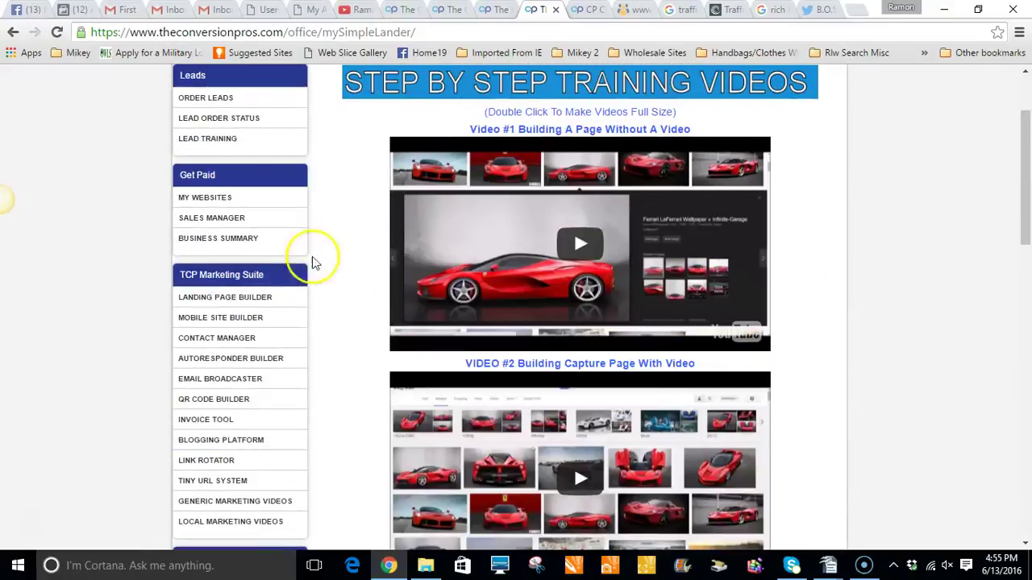
scroll(357, 385, "down", 15)
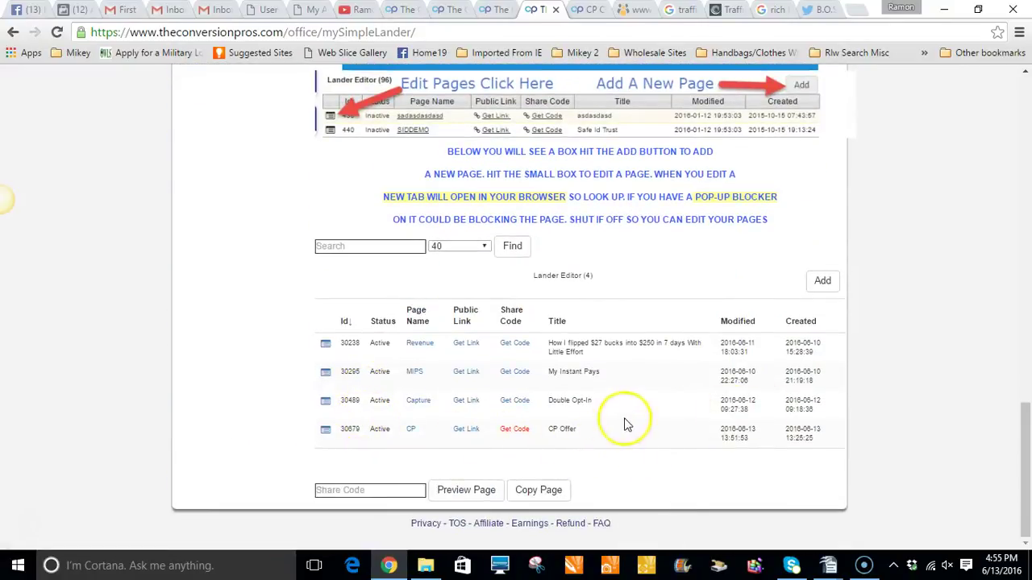
left_click(580, 10)
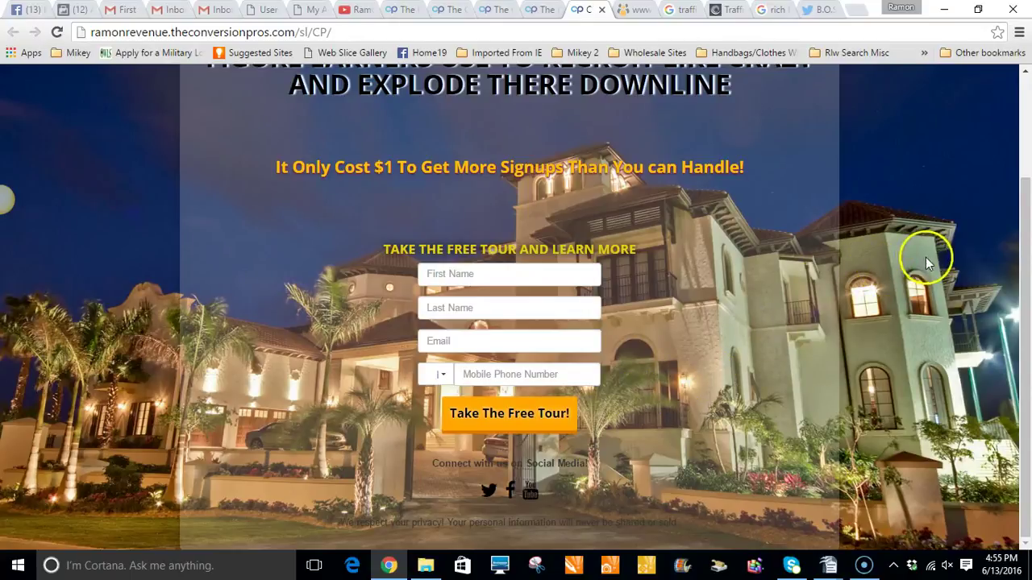
scroll(643, 279, "up", 2)
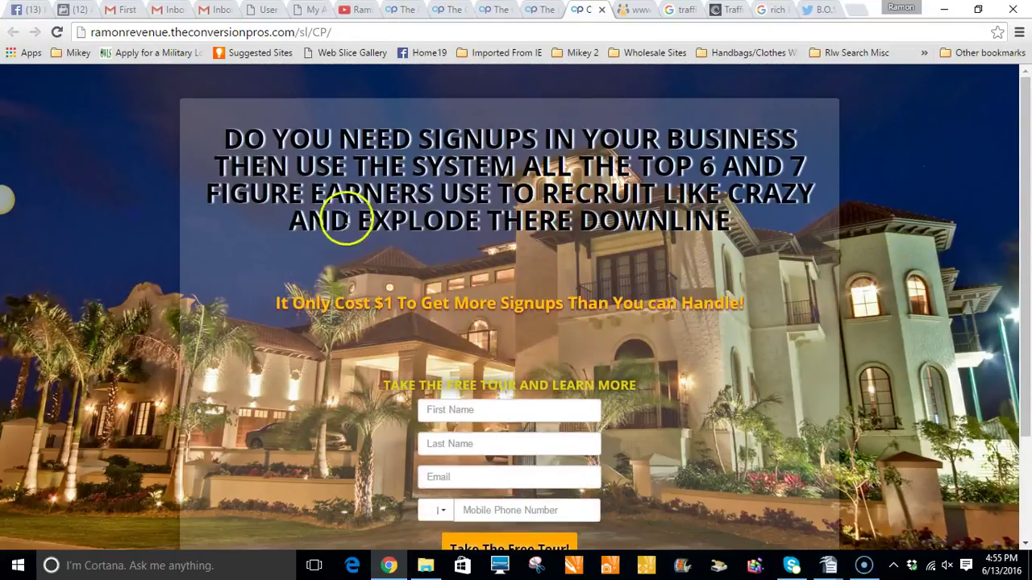
left_click(542, 16)
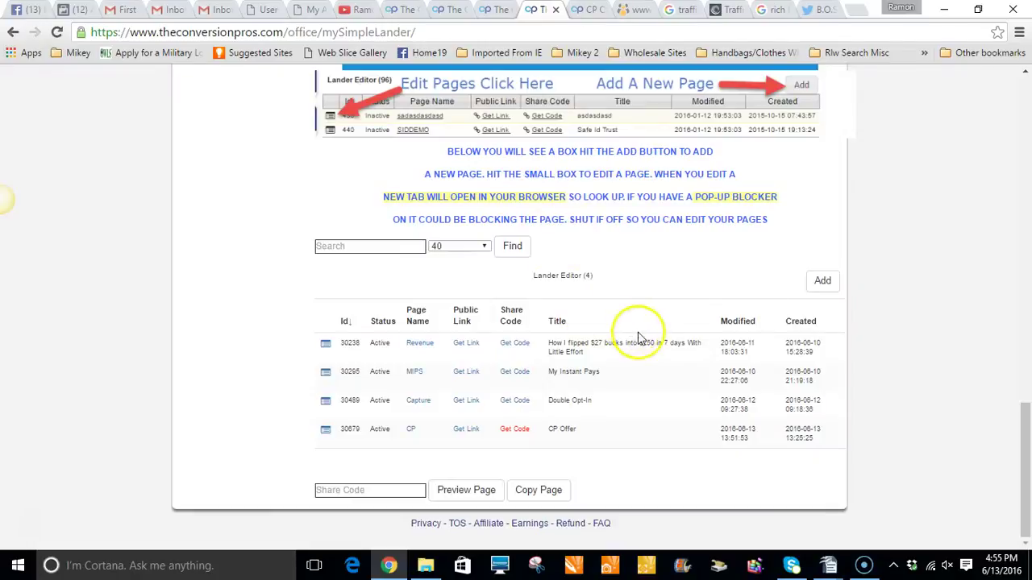
scroll(633, 331, "up", 10)
scroll(634, 345, "up", 5)
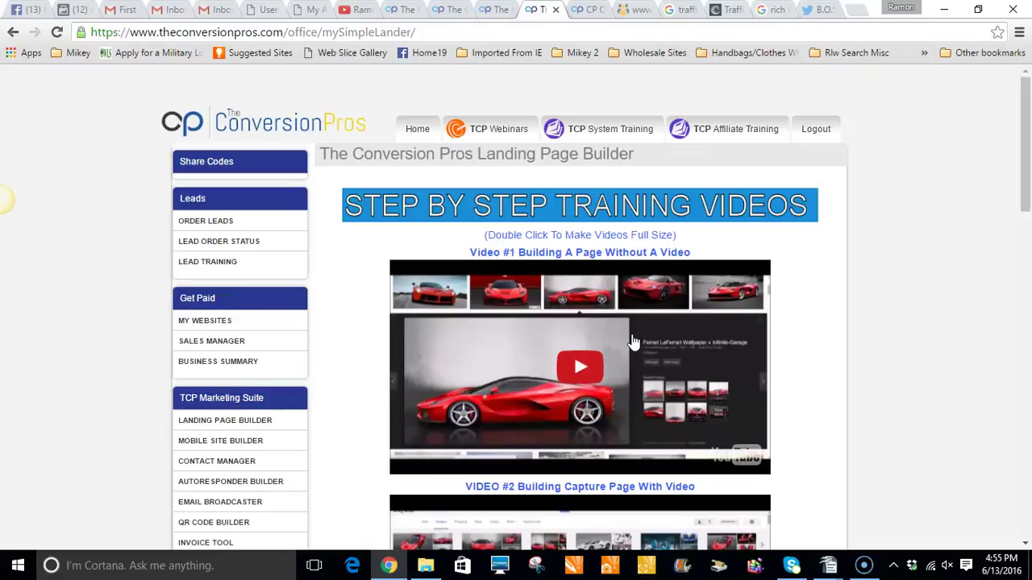
scroll(490, 295, "down", 7)
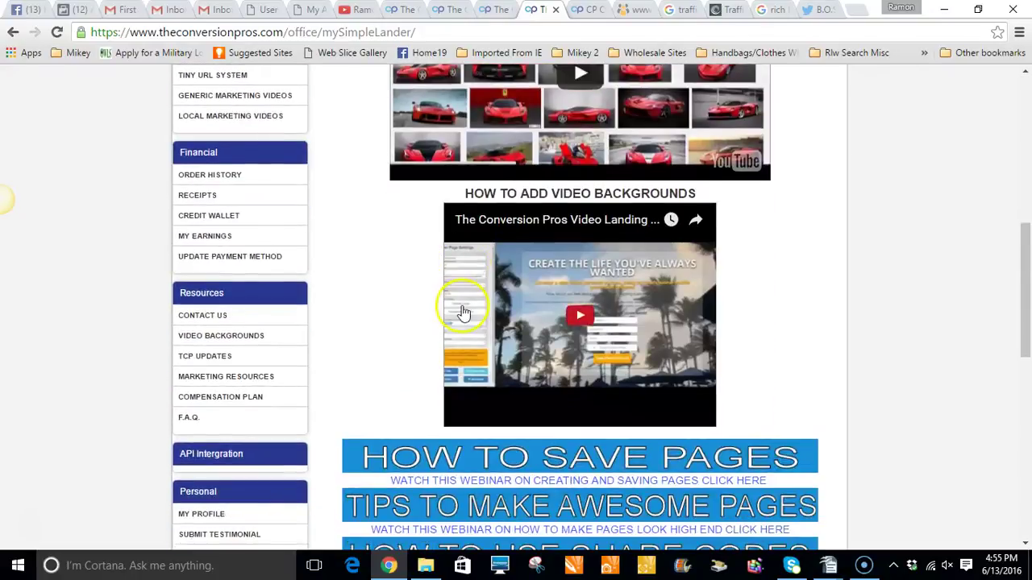
scroll(454, 299, "down", 3)
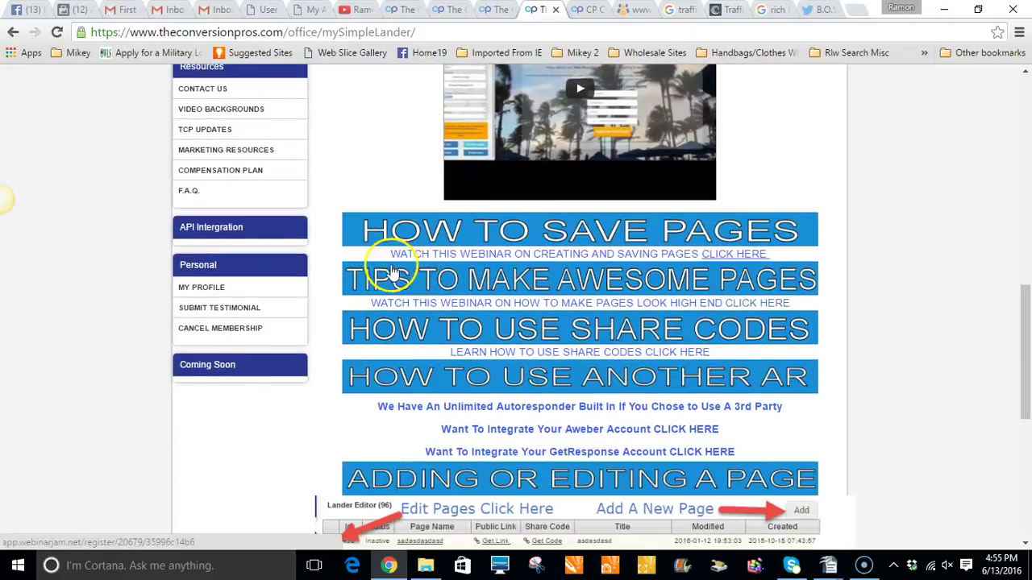
scroll(387, 271, "up", 12)
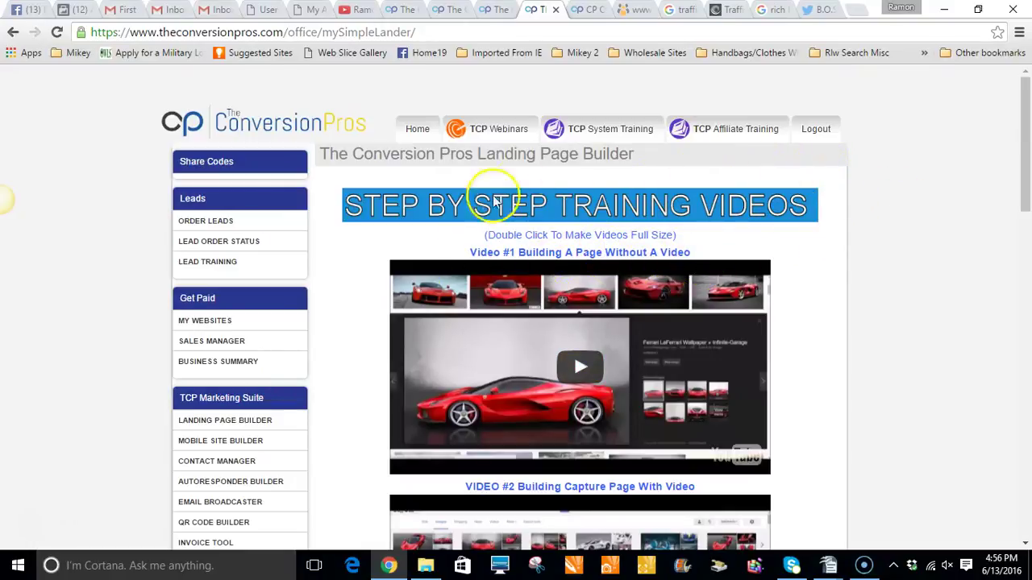
- Open the lead order form, set the lead type to Personal Campaign Lead and review the available lead packages
left_click(228, 226)
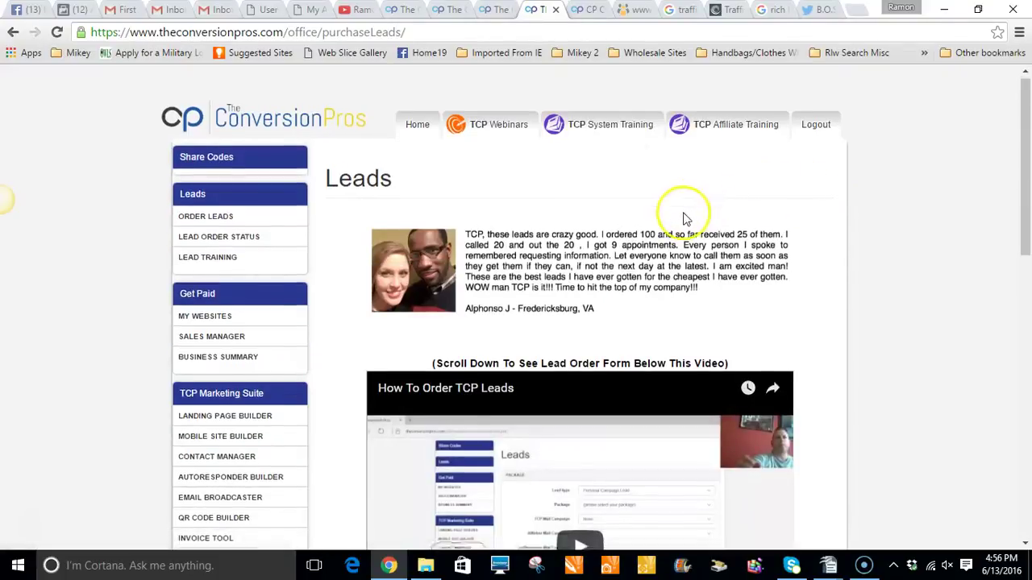
scroll(683, 218, "down", 3)
scroll(671, 215, "down", 8)
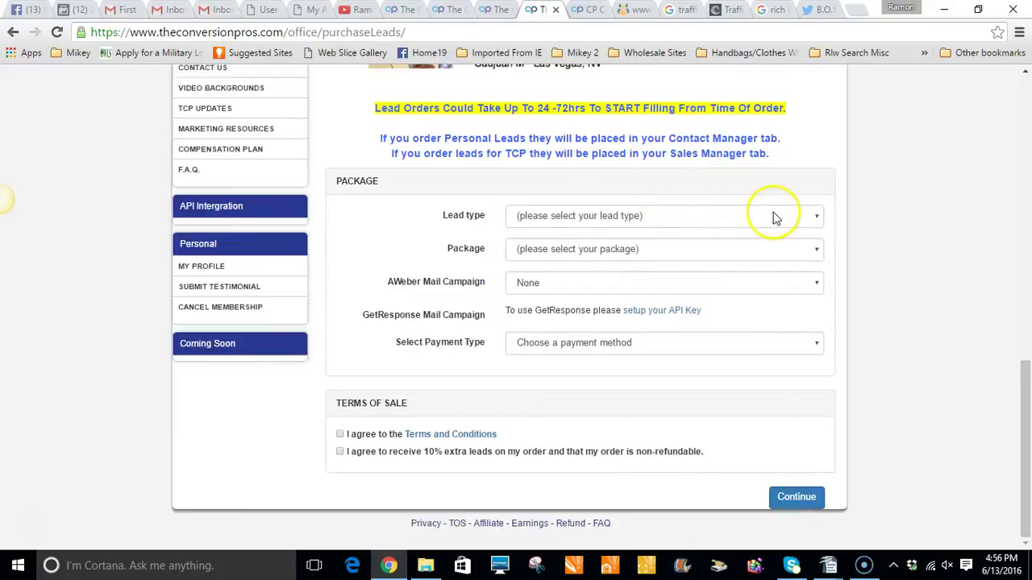
left_click(774, 216)
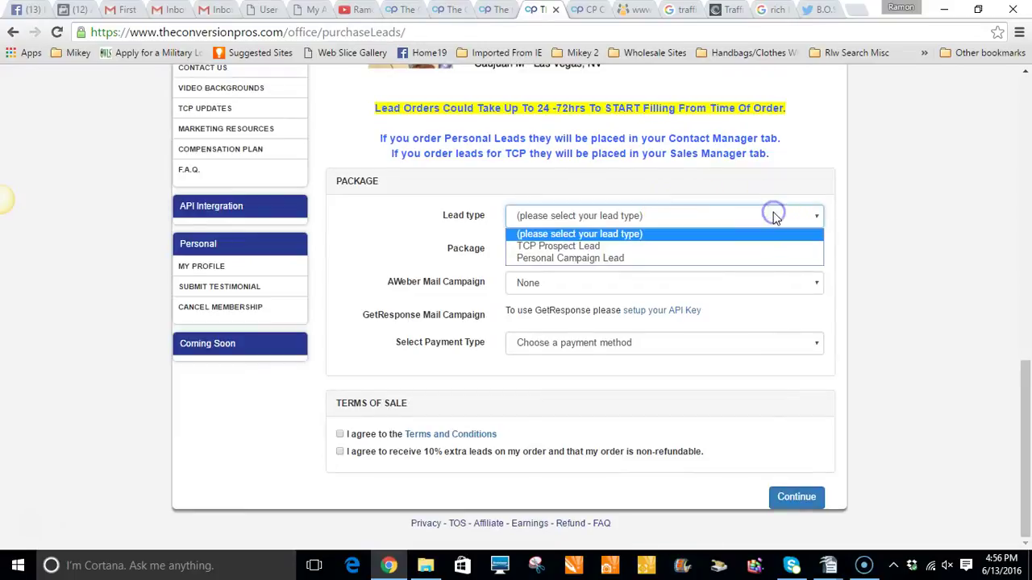
left_click(721, 259)
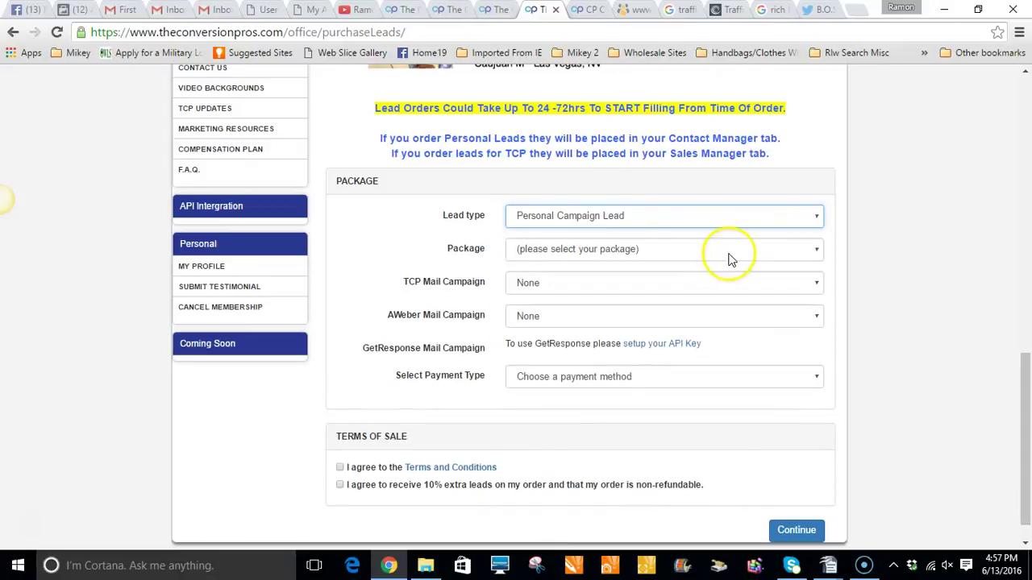
left_click(732, 256)
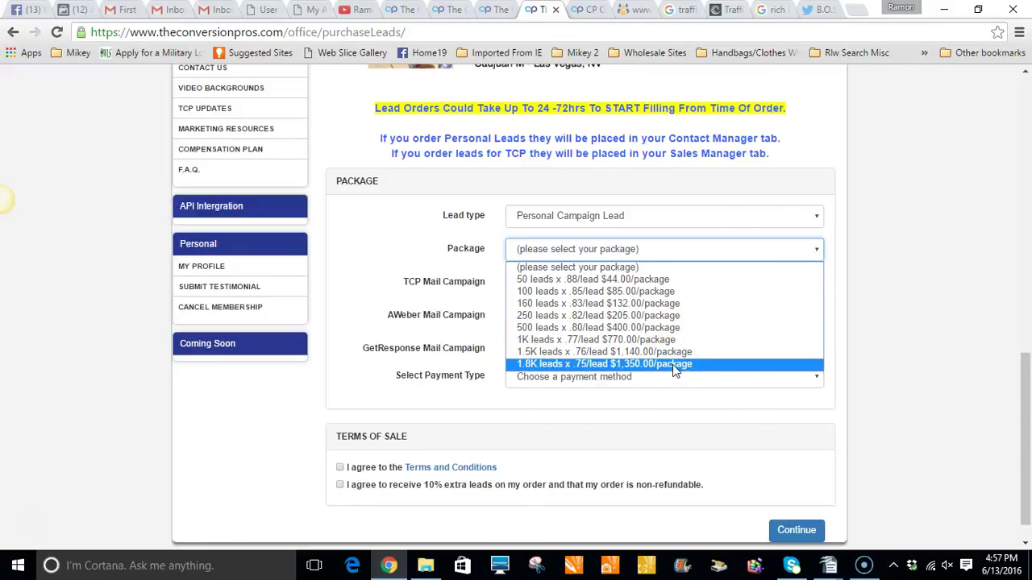
left_click(700, 184)
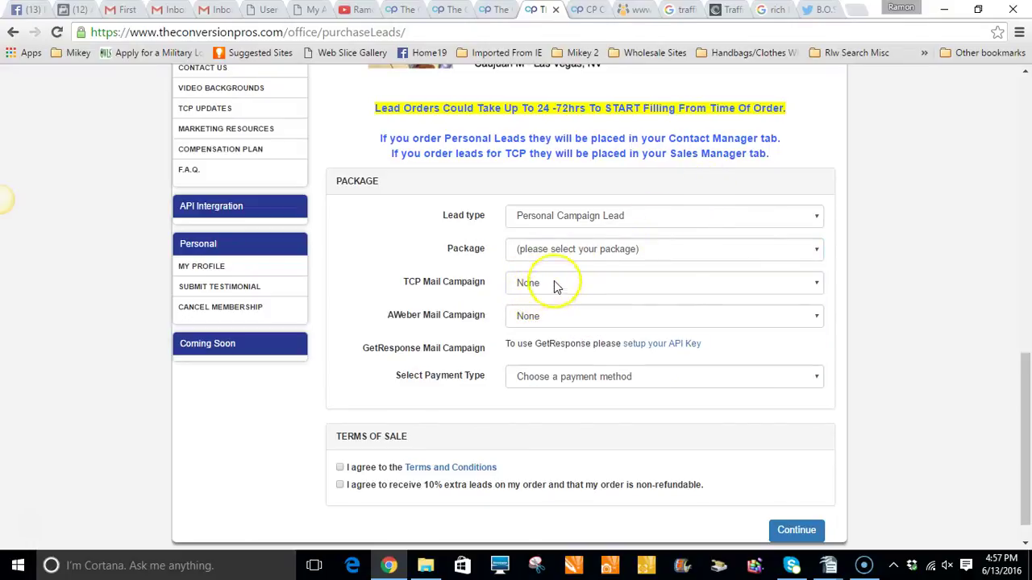
- Review the lead order form's mail campaign, payment and terms of sale fields, and the How To Order TCP Leads video above it
scroll(541, 296, "down", 1)
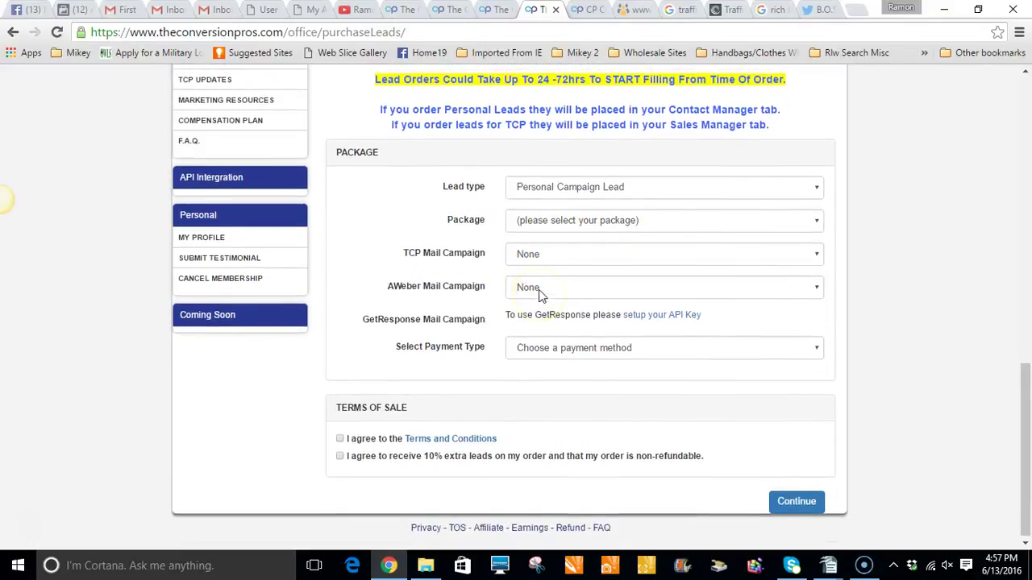
scroll(540, 297, "up", 9)
scroll(540, 298, "down", 1)
scroll(540, 299, "down", 1)
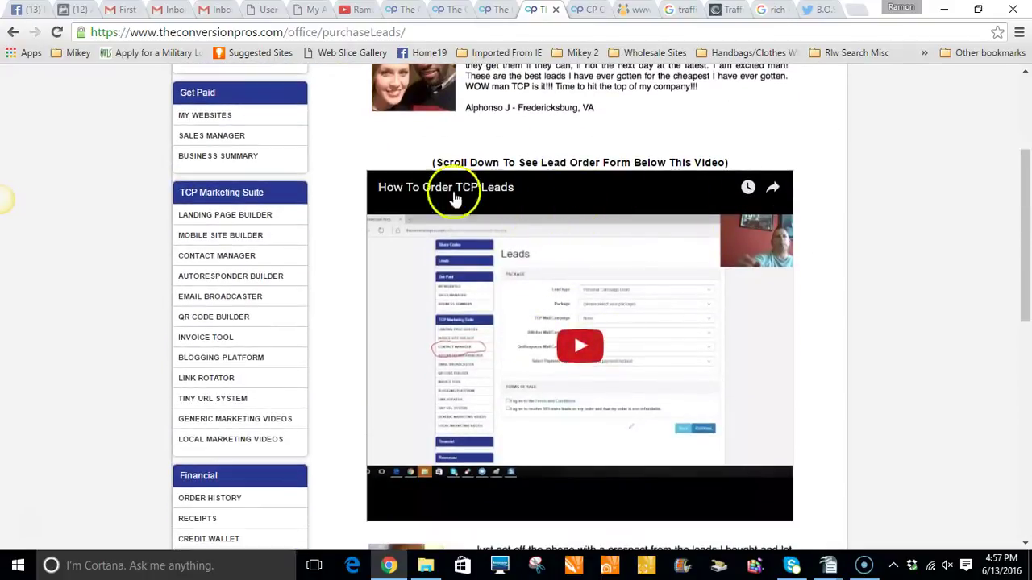
- Open the Landing Page Builder and look through its step-by-step training videos and webinar links, dismissing the Facebook notification
left_click(230, 215)
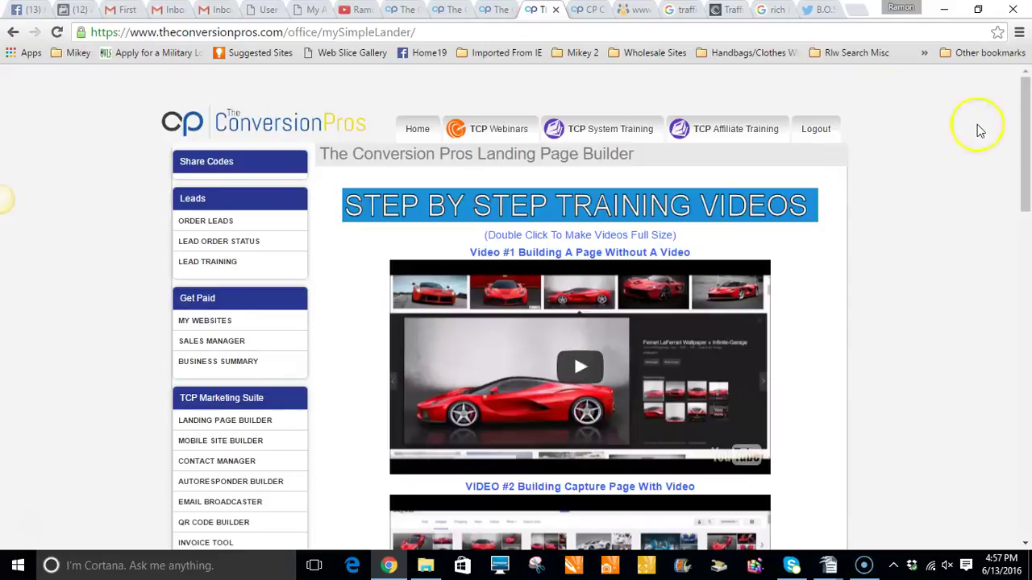
scroll(830, 181, "down", 1)
scroll(835, 183, "down", 1)
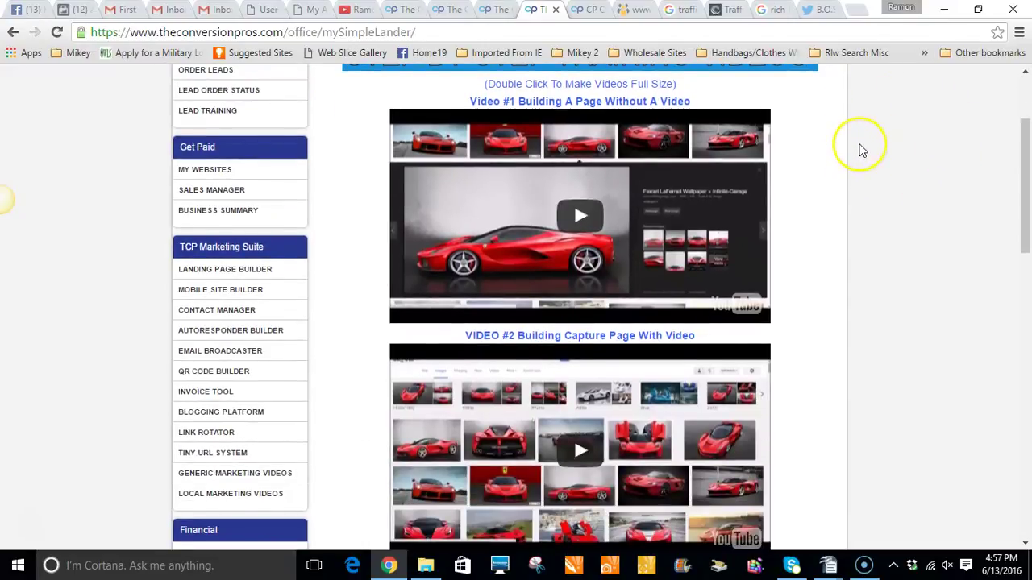
scroll(863, 153, "down", 3)
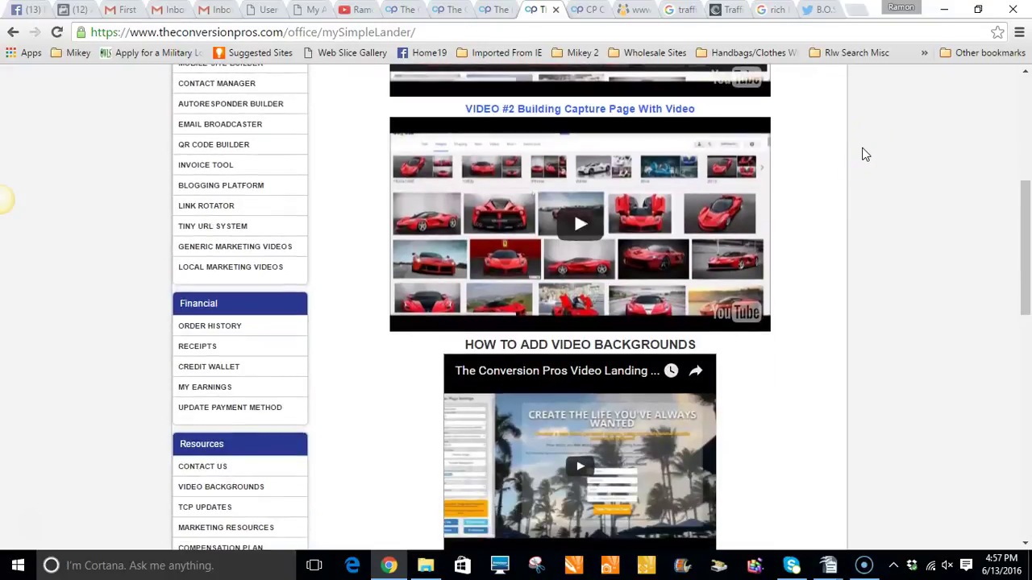
scroll(865, 154, "down", 4)
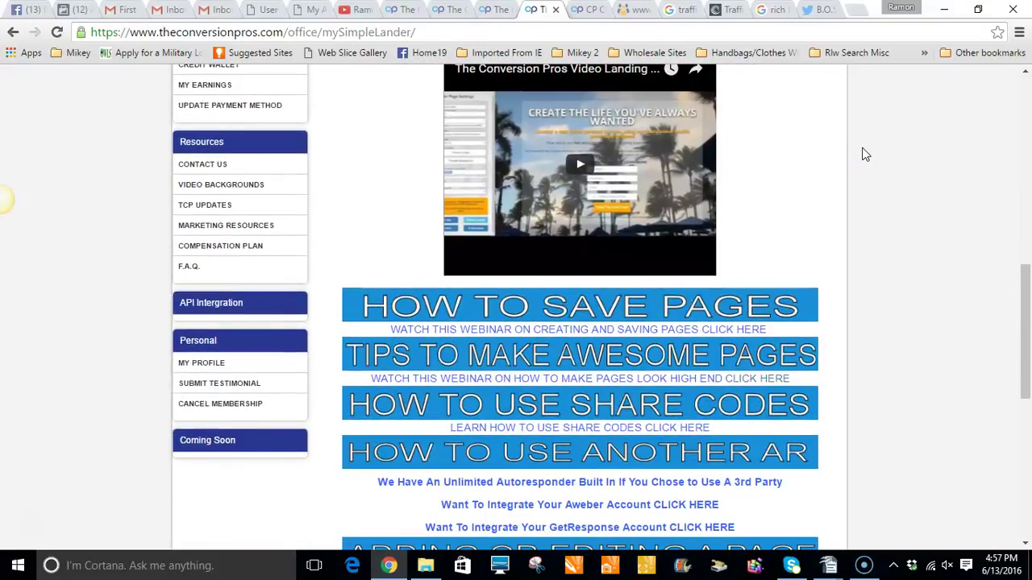
scroll(865, 153, "up", 5)
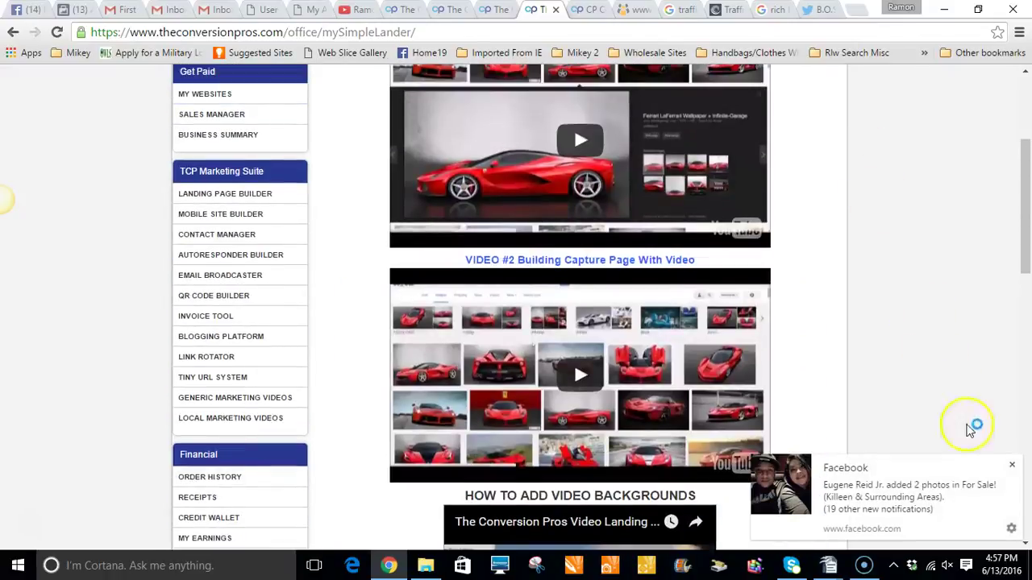
left_click(1011, 465)
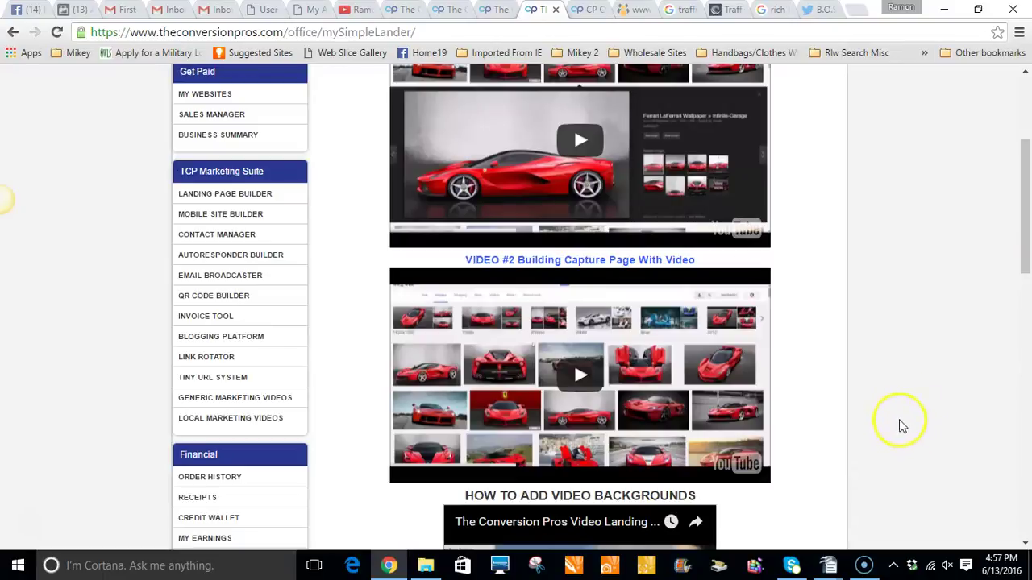
scroll(901, 266, "up", 2)
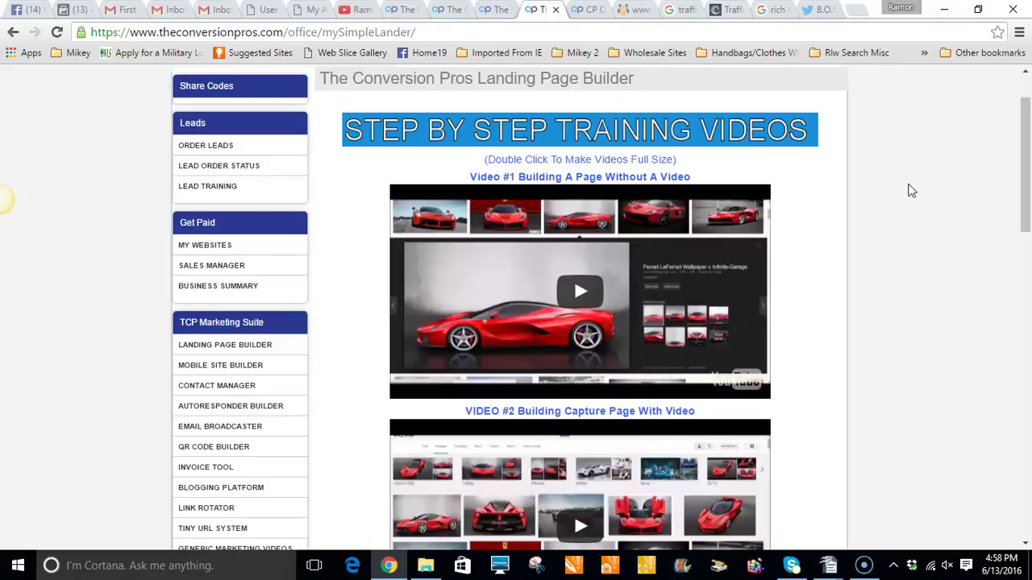
scroll(911, 190, "down", 2)
scroll(911, 190, "up", 3)
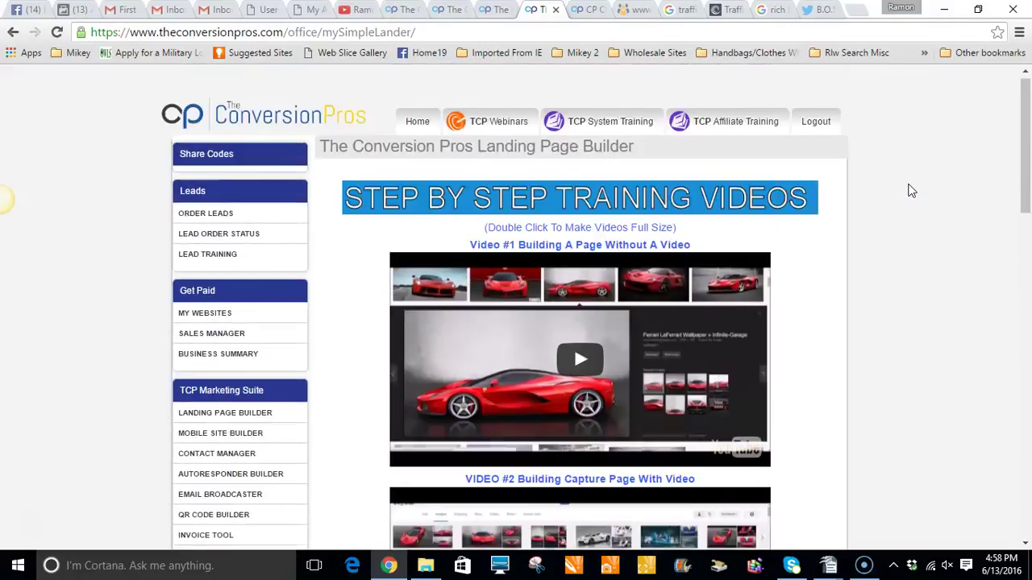